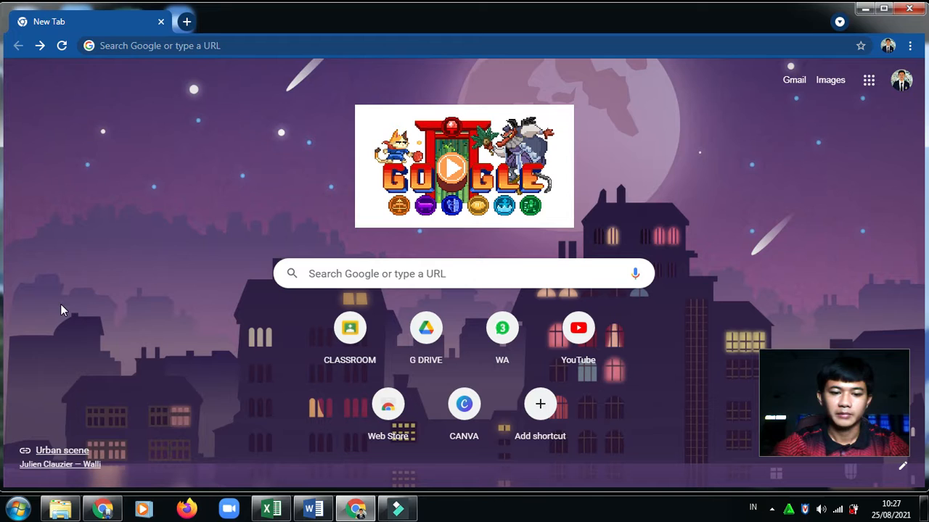
# Bring the Template Soal PAS PJOK Word document forward, then switch to the Excel attendance workbook
pyautogui.moveTo(313, 510)
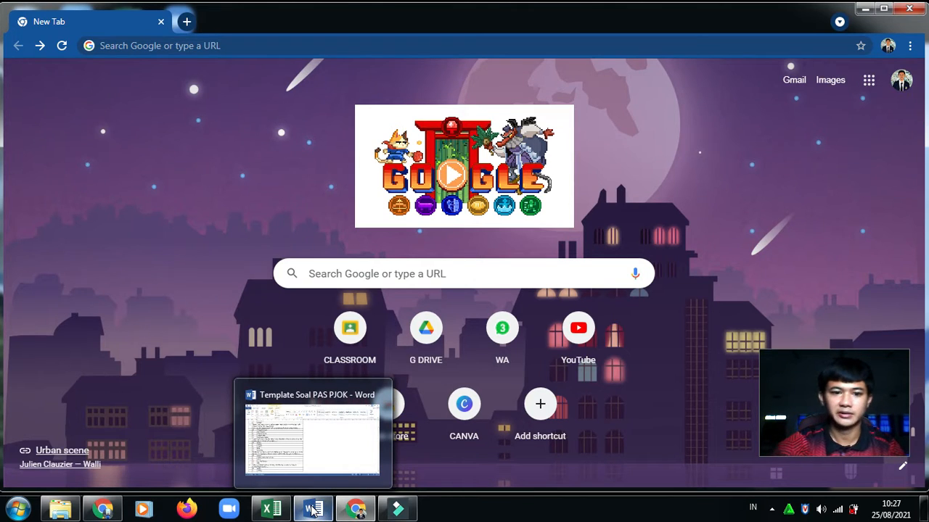
pyautogui.click(312, 510)
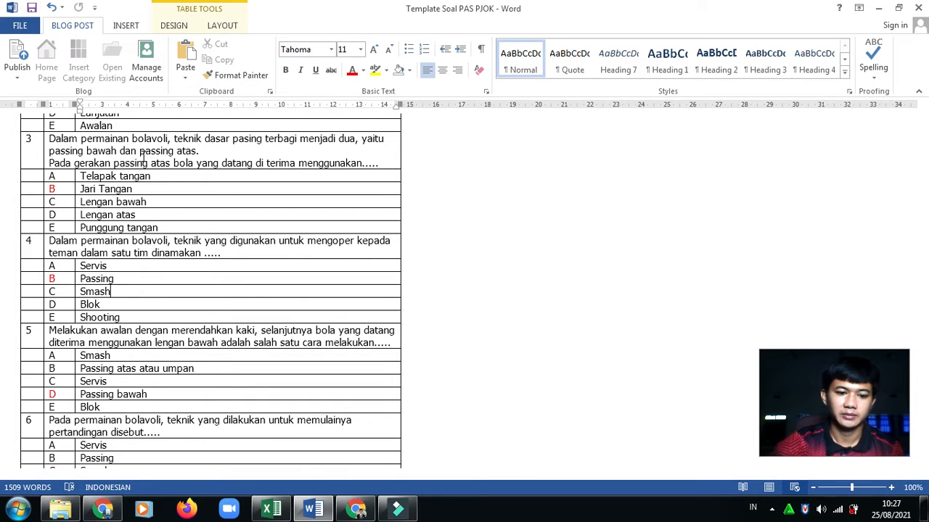
pyautogui.click(270, 510)
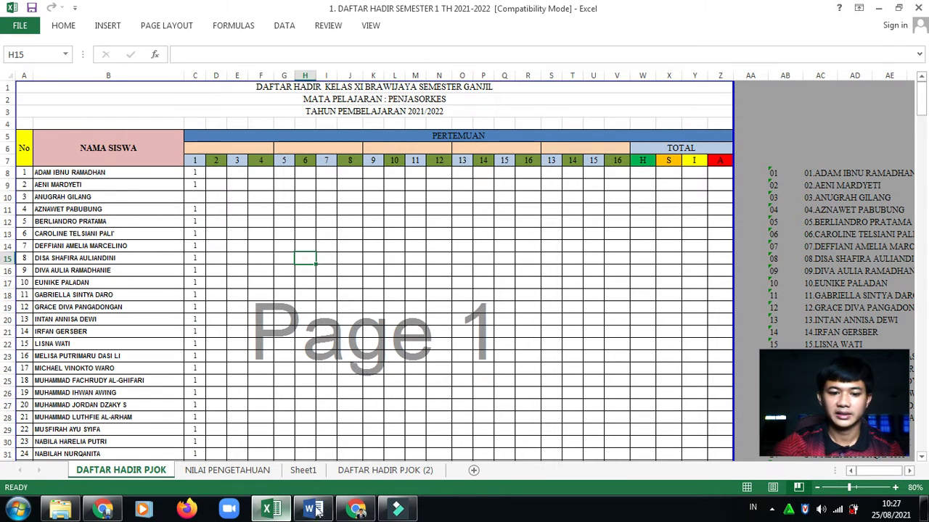
# Go back to the browser's new tab page and open Google Drive
pyautogui.click(354, 510)
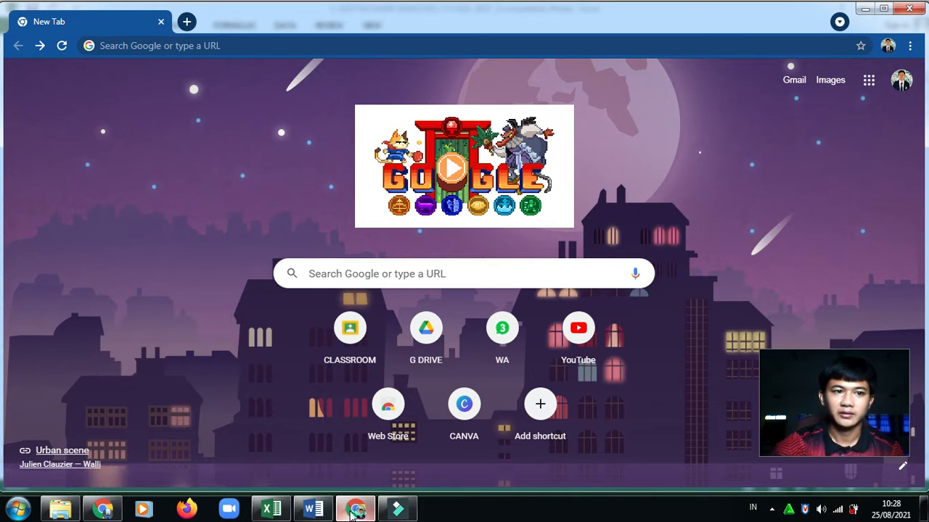
pyautogui.click(430, 337)
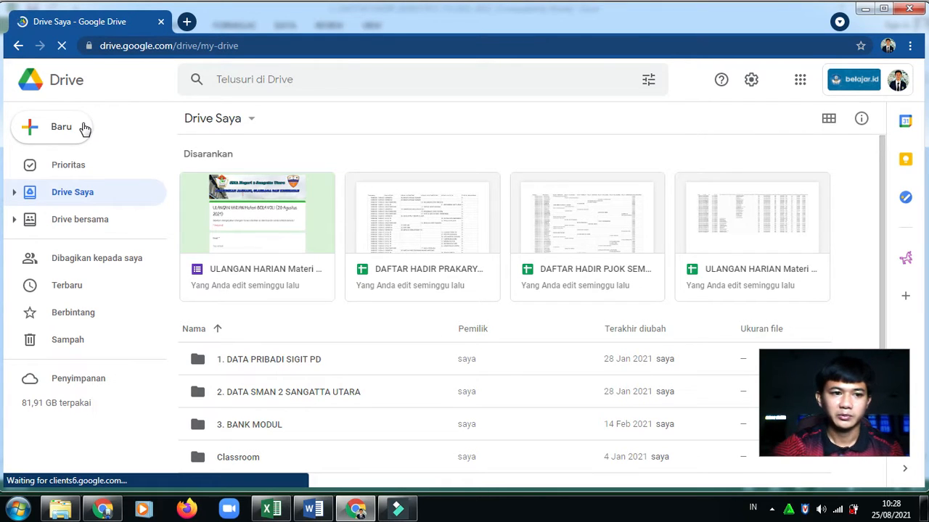
# Make a new folder named ULANGAN HARIAN in My Drive and open it
pyautogui.click(38, 138)
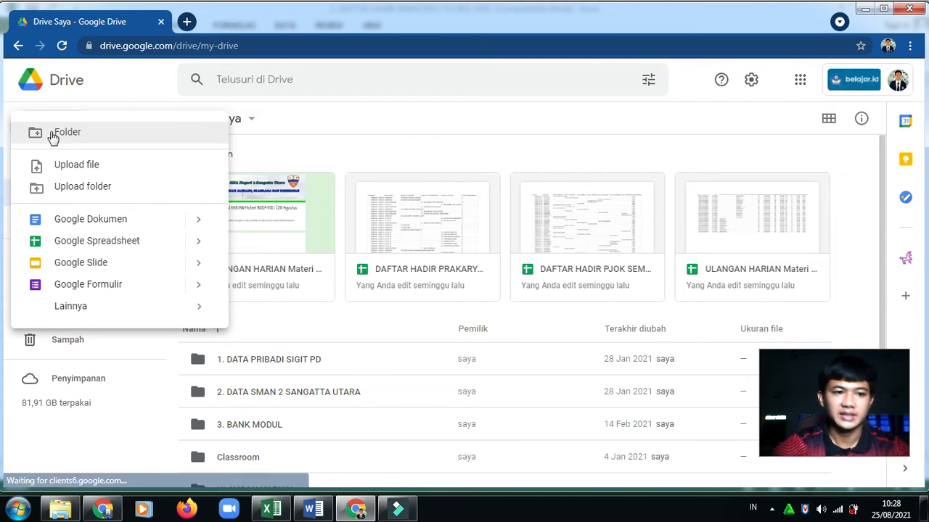
pyautogui.click(52, 138)
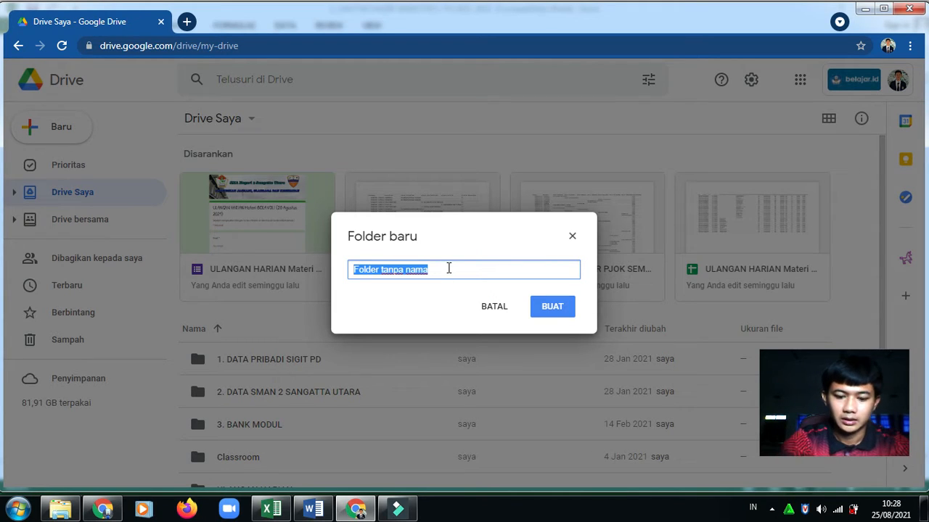
pyautogui.write('ULANGA')
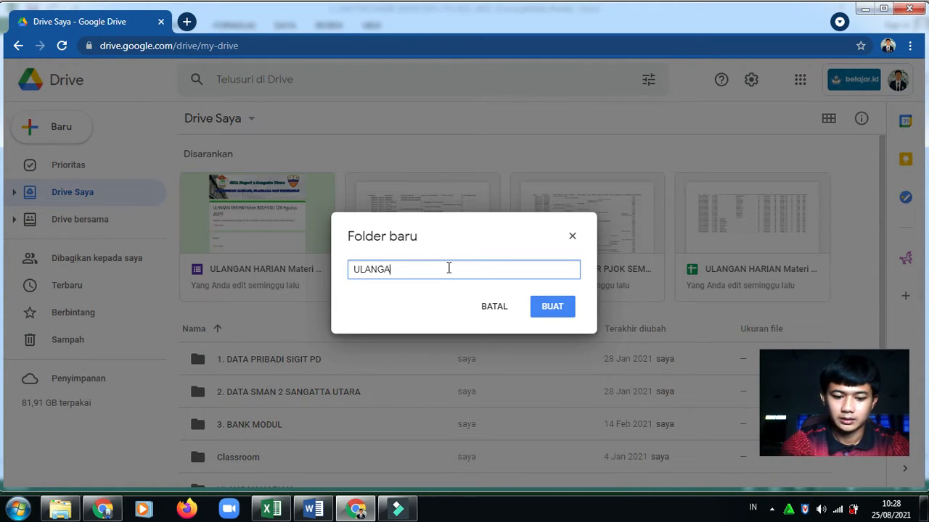
pyautogui.write('N HARIAN')
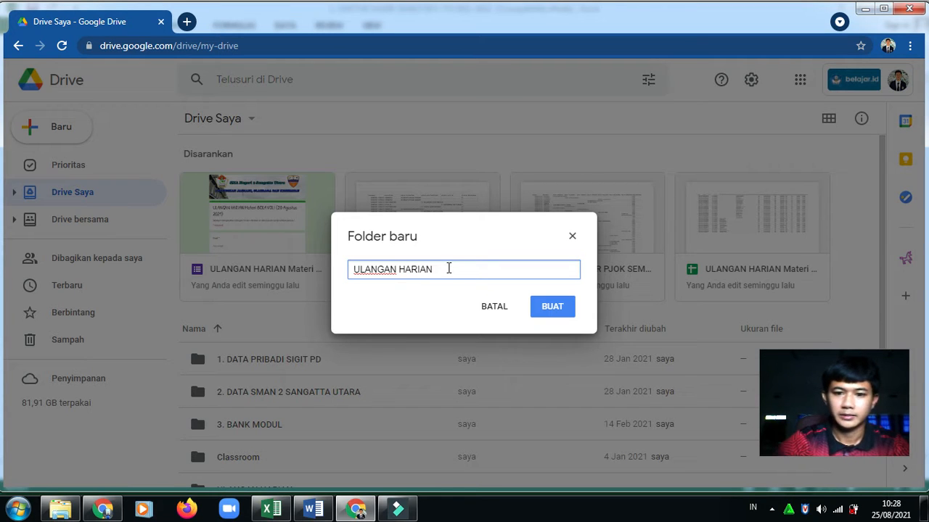
pyautogui.click(538, 313)
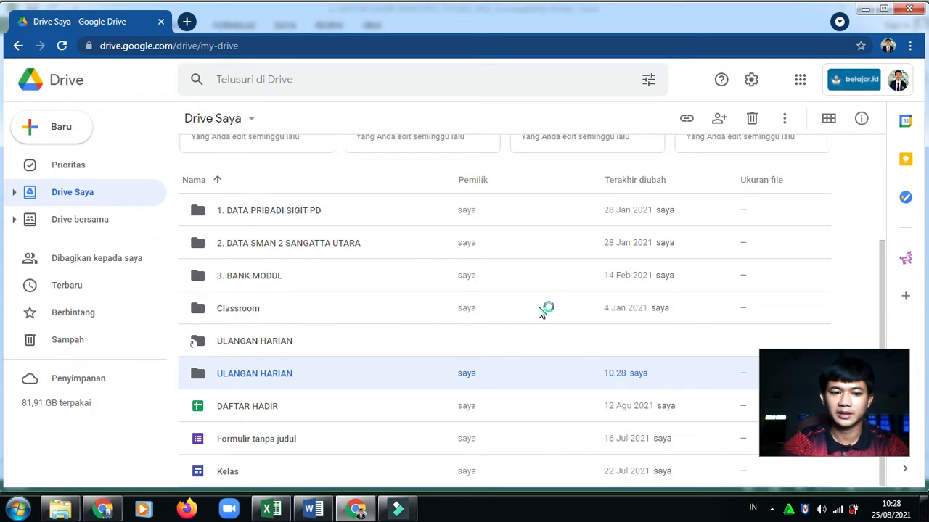
pyautogui.doubleClick(274, 375)
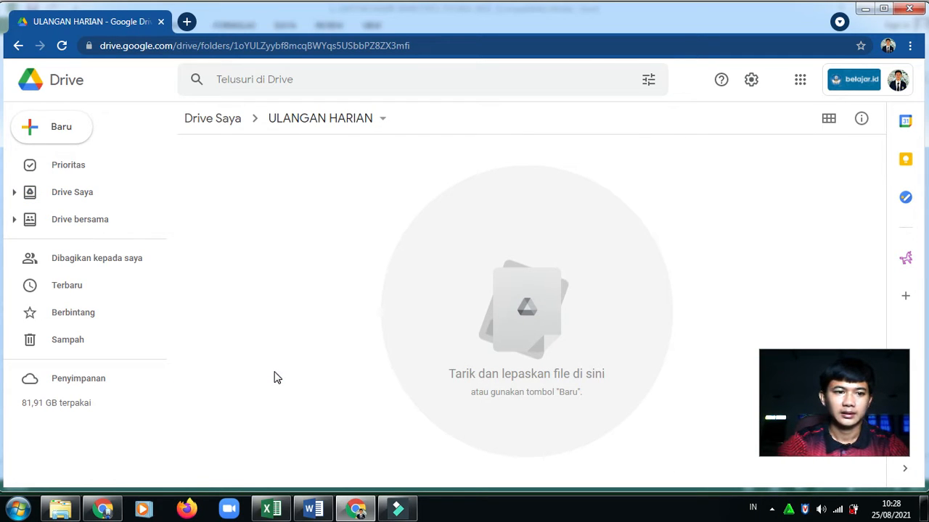
pyautogui.click(38, 133)
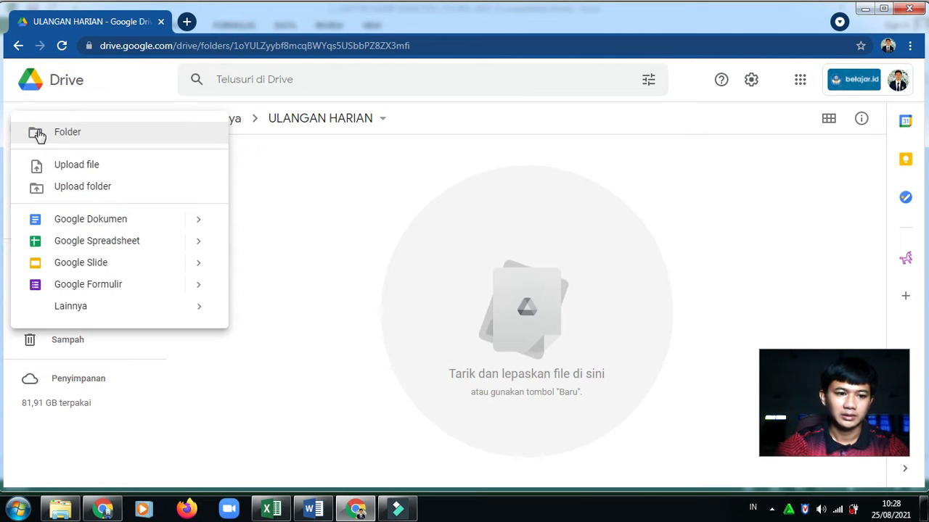
# Create a blank Google Form inside the ULANGAN HARIAN folder and select its title
pyautogui.click(76, 285)
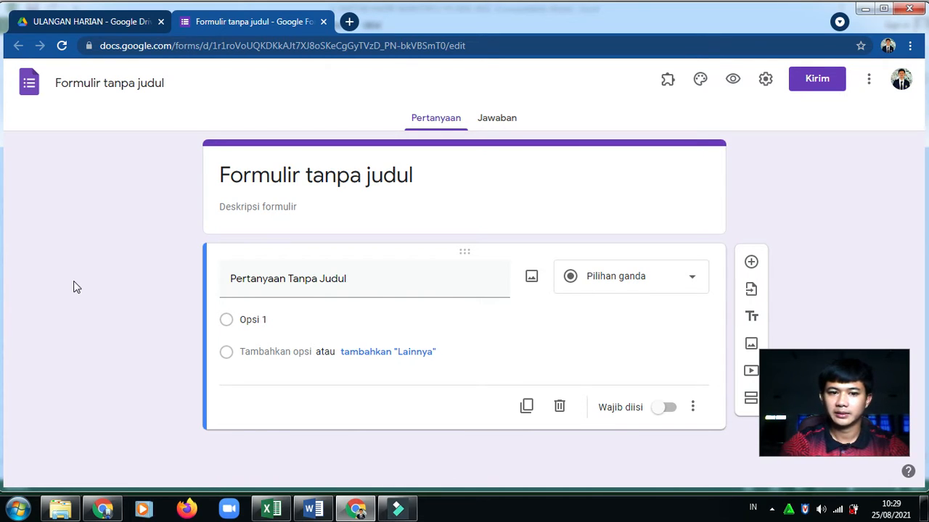
pyautogui.click(288, 177)
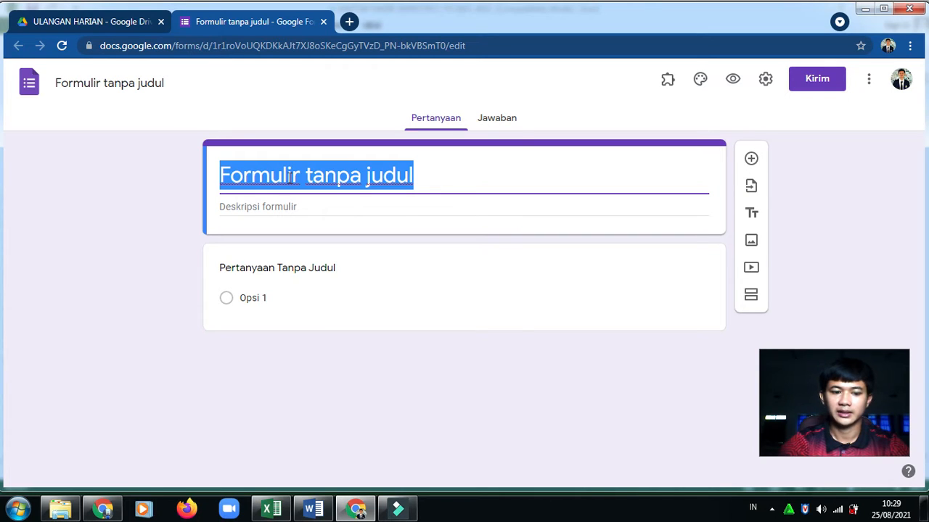
# Name the form and file ULANGAN HARIAN MATERI BOLAVOLI, described 'SILAHKAN ISI IDENTITAS DIRI ANDA!'
pyautogui.write('U')
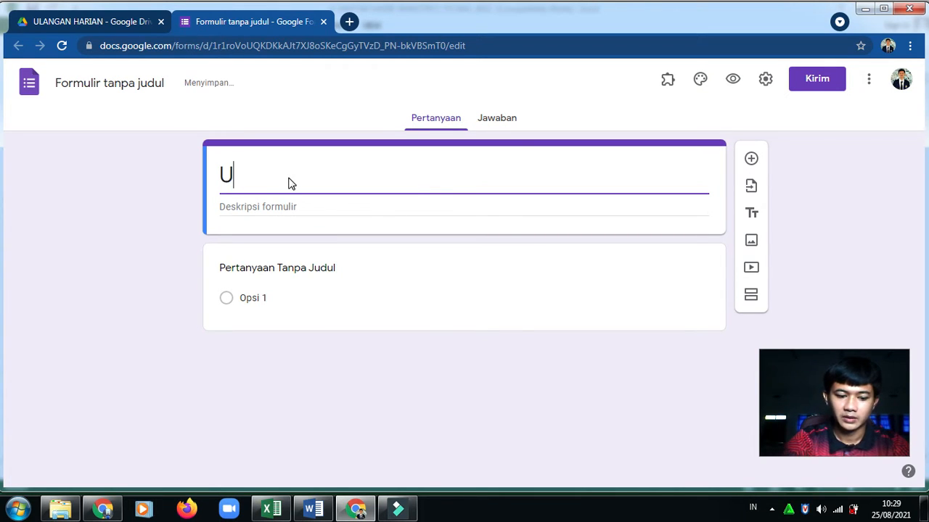
pyautogui.write('LANGAN HA')
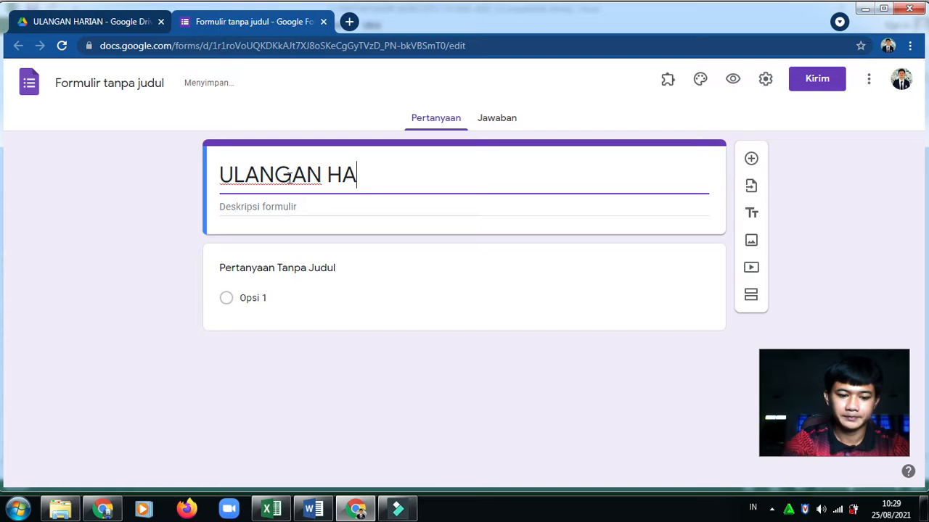
pyautogui.write('RIAN MATE')
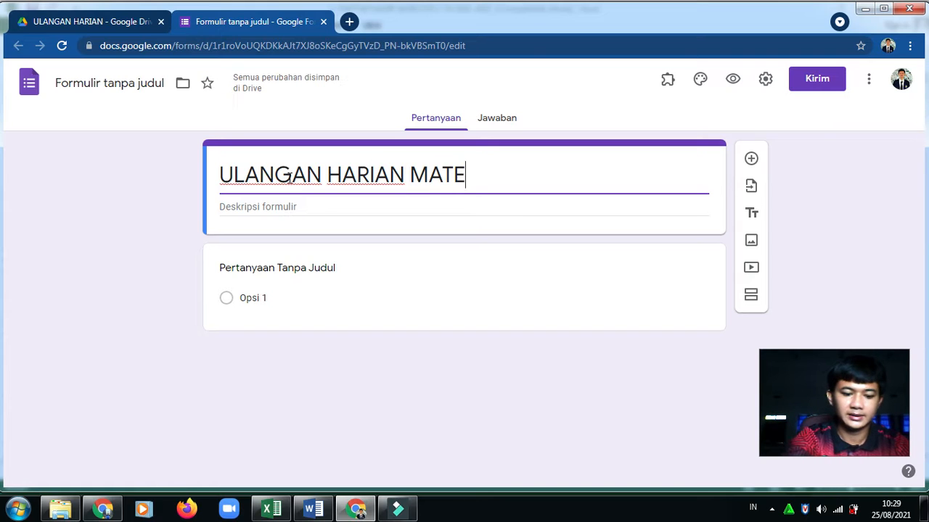
pyautogui.write('RI BOL')
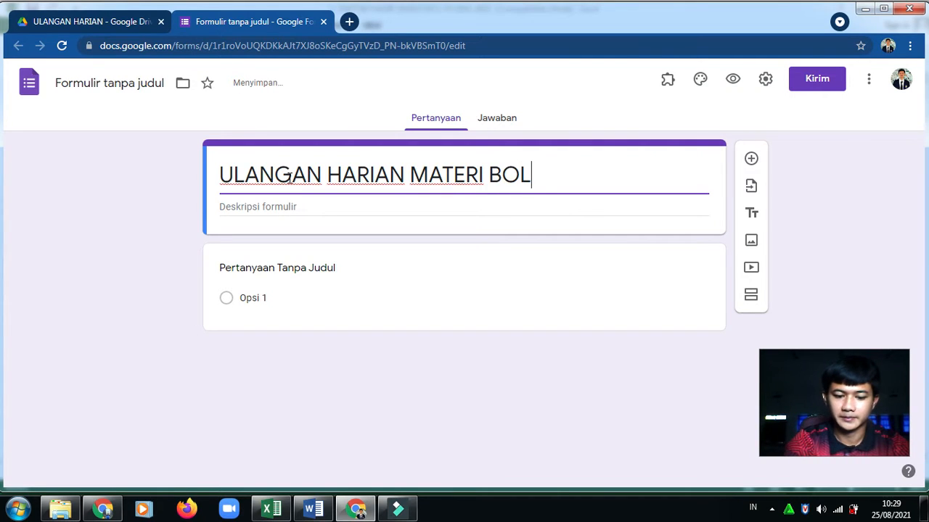
pyautogui.write('AVOLI')
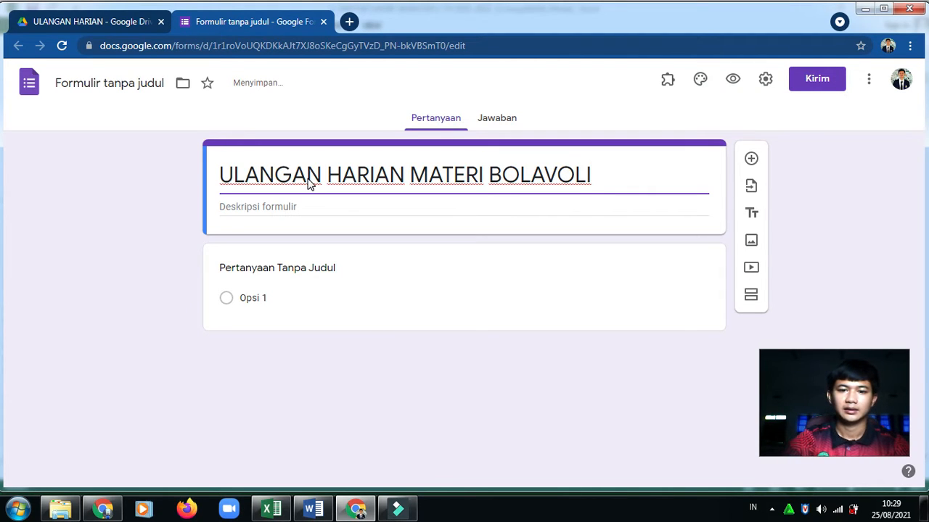
pyautogui.click(307, 178)
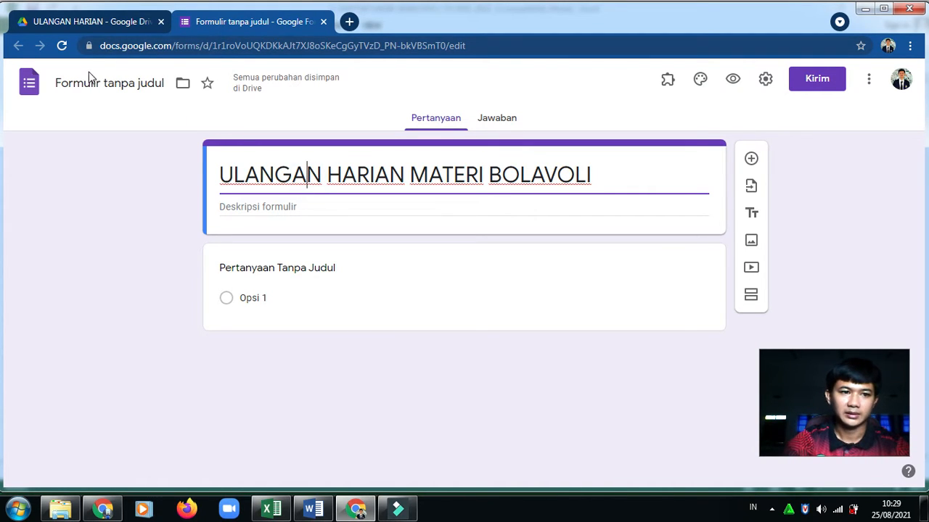
pyautogui.click(131, 84)
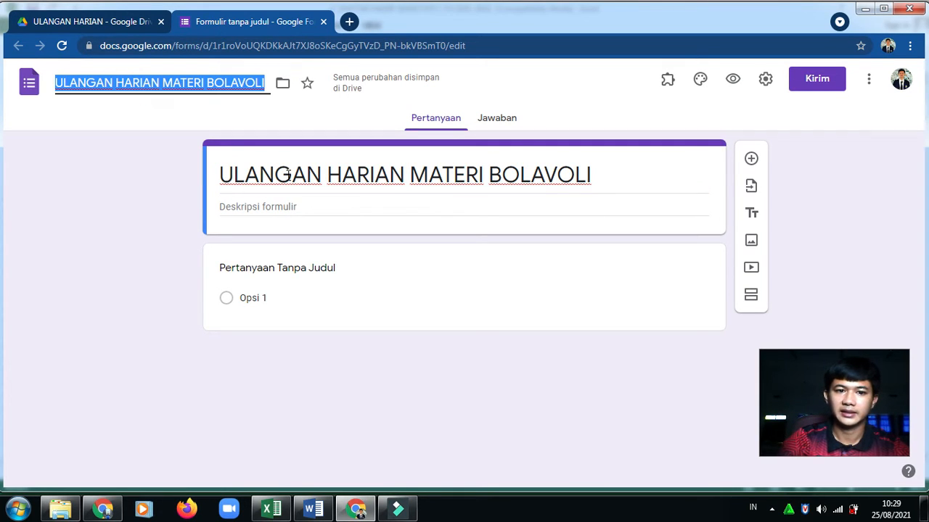
pyautogui.click(202, 83)
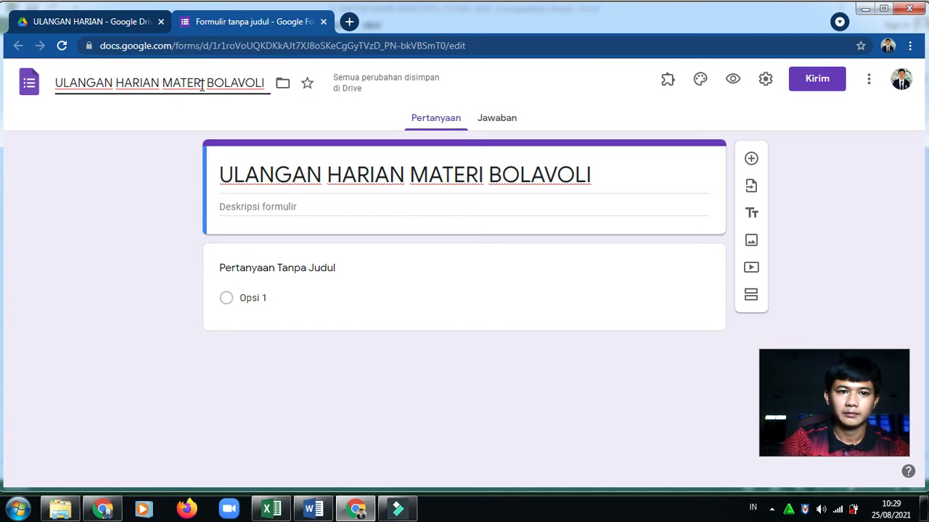
pyautogui.click(243, 207)
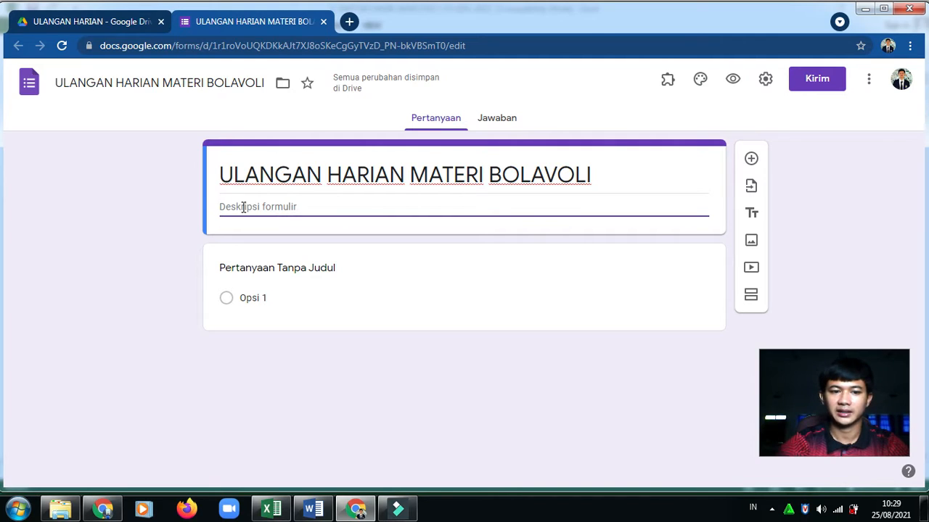
pyautogui.write('S')
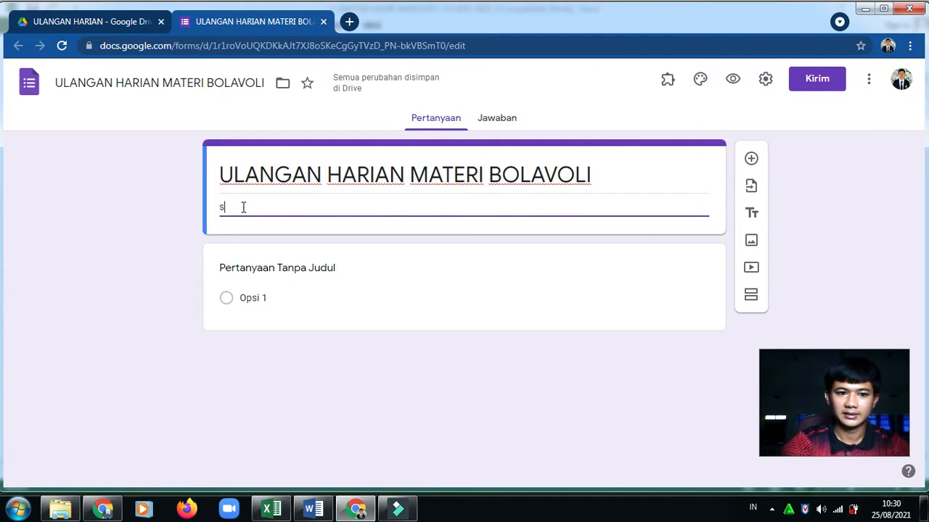
pyautogui.write('I')
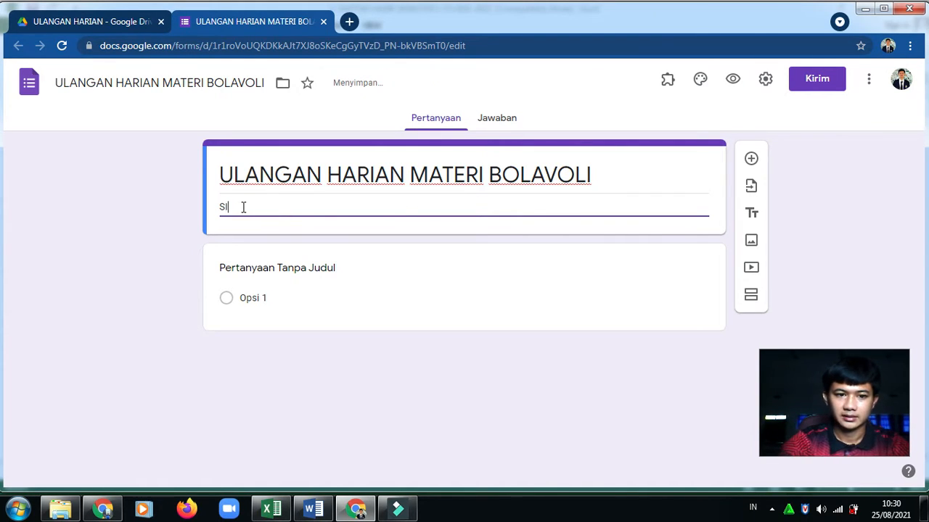
pyautogui.write('LAHKAN ISI ')
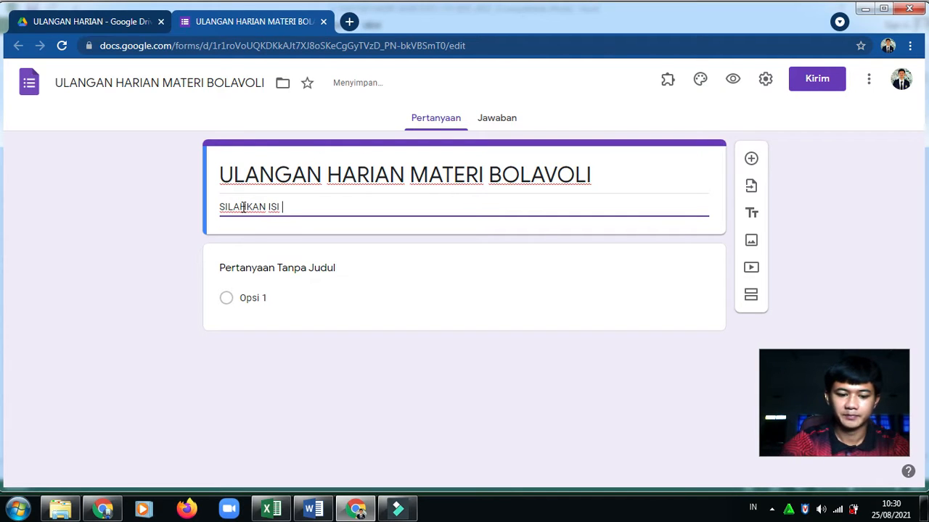
pyautogui.write('IDENTIT')
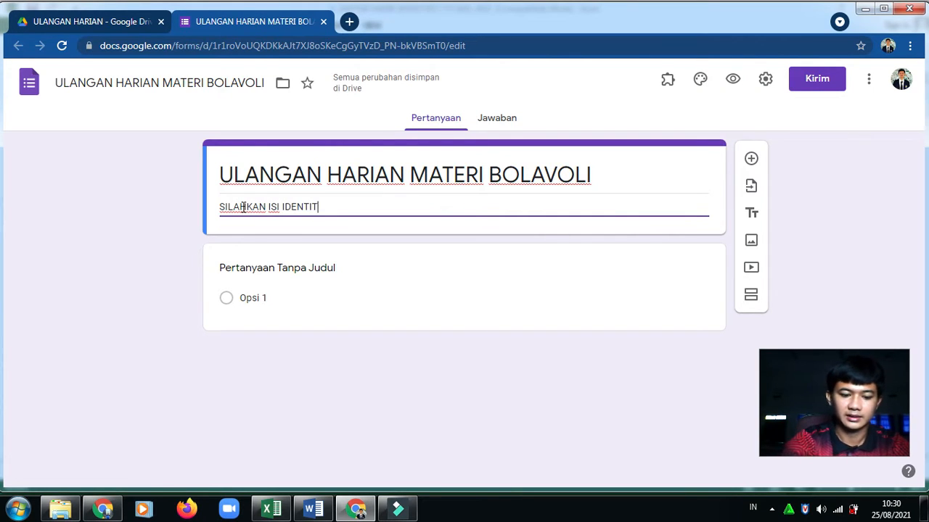
pyautogui.write('AS DIRI AN')
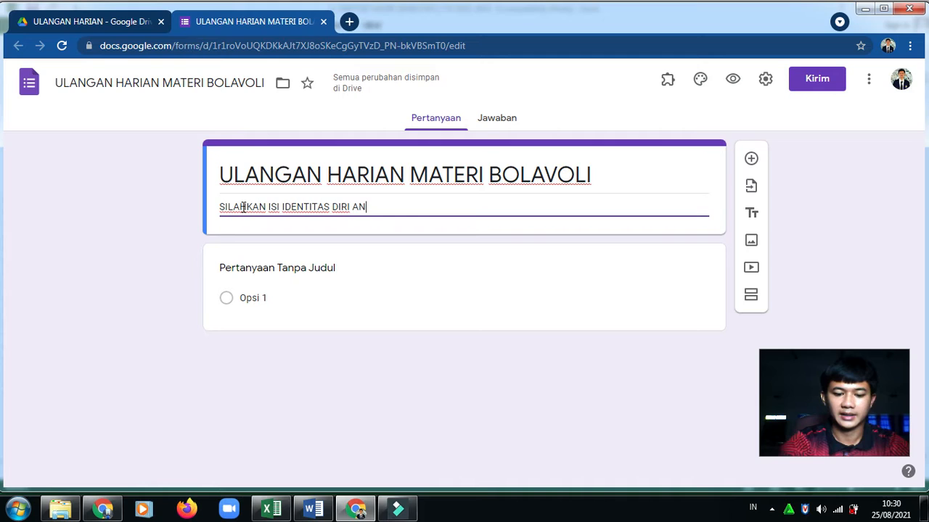
pyautogui.write('DA!')
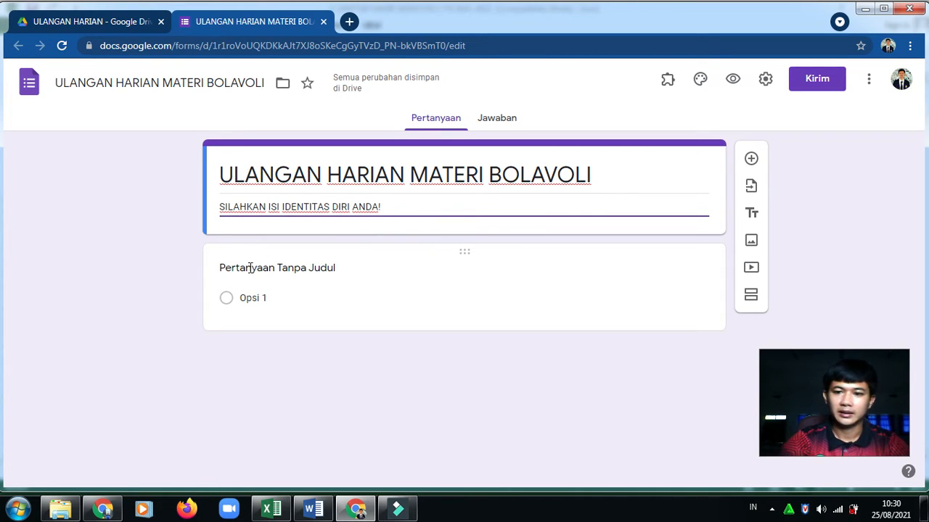
# Title the first question KELAS and make it a drop-down
pyautogui.click(249, 267)
pyautogui.write('KELAS')
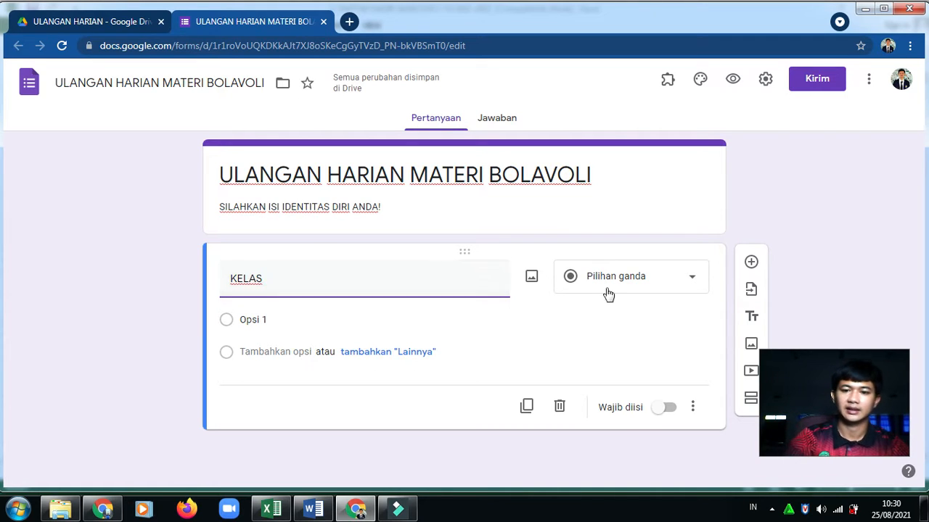
pyautogui.click(682, 285)
pyautogui.click(637, 244)
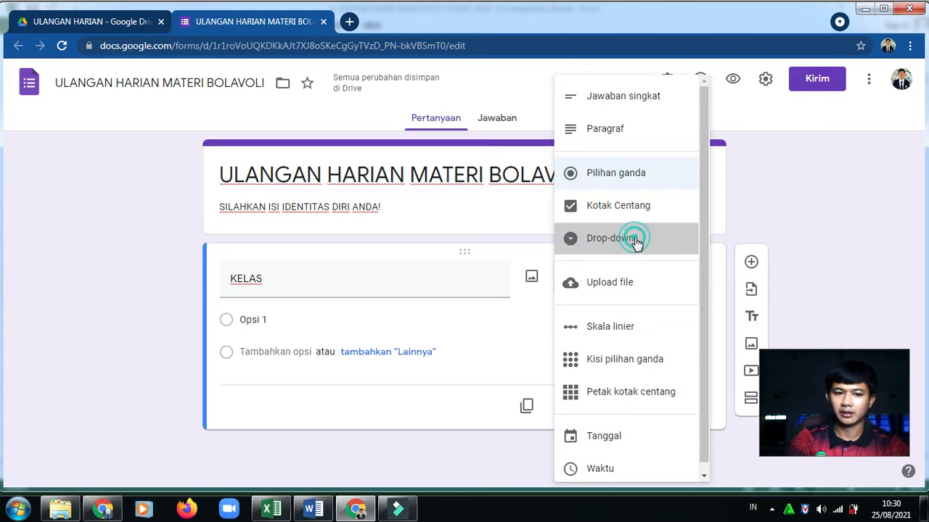
# Give KELAS the options BRAWIJAYA, GAJAHMADA and SRIWIJAYA
pyautogui.click(264, 317)
pyautogui.write('BRAWIJAYA')
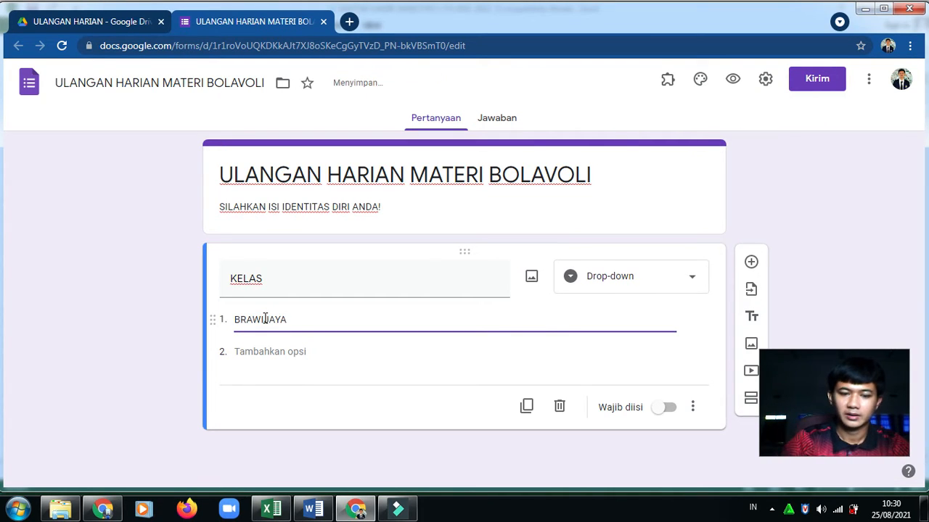
pyautogui.press('Return')
pyautogui.write('GAJAHMADA')
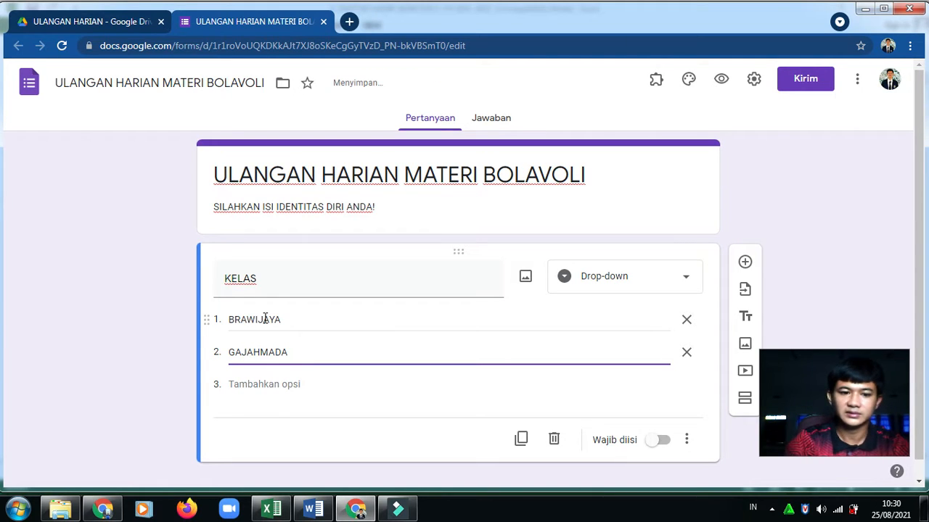
pyautogui.press('Return')
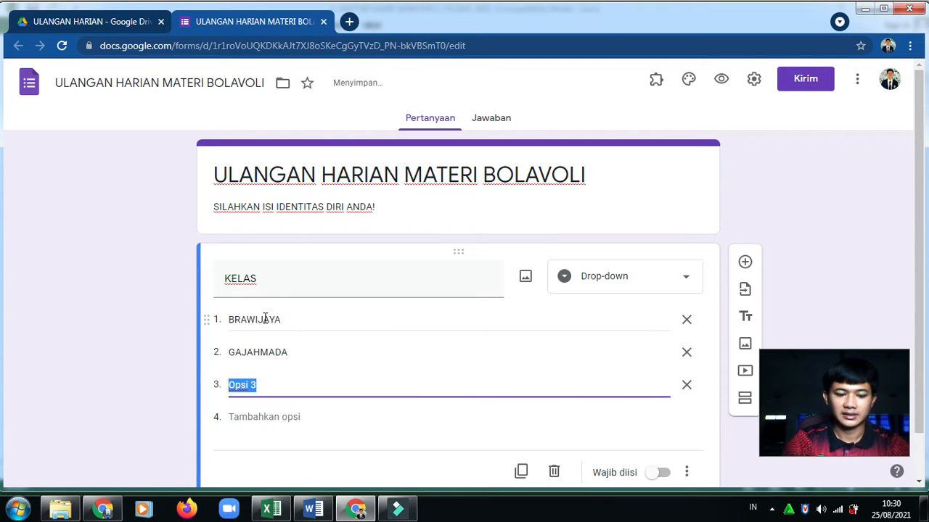
pyautogui.write('SRIWIJAYA')
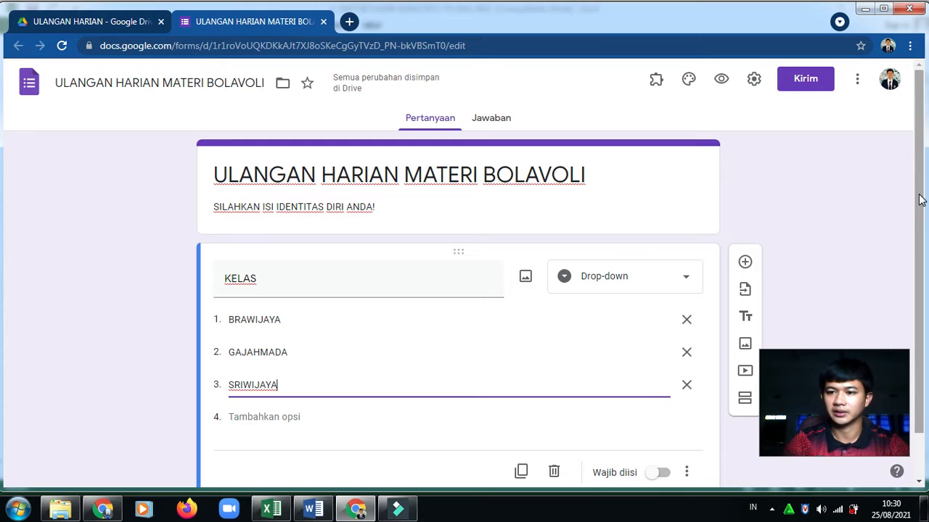
pyautogui.moveTo(919, 198); pyautogui.dragTo(914, 267)
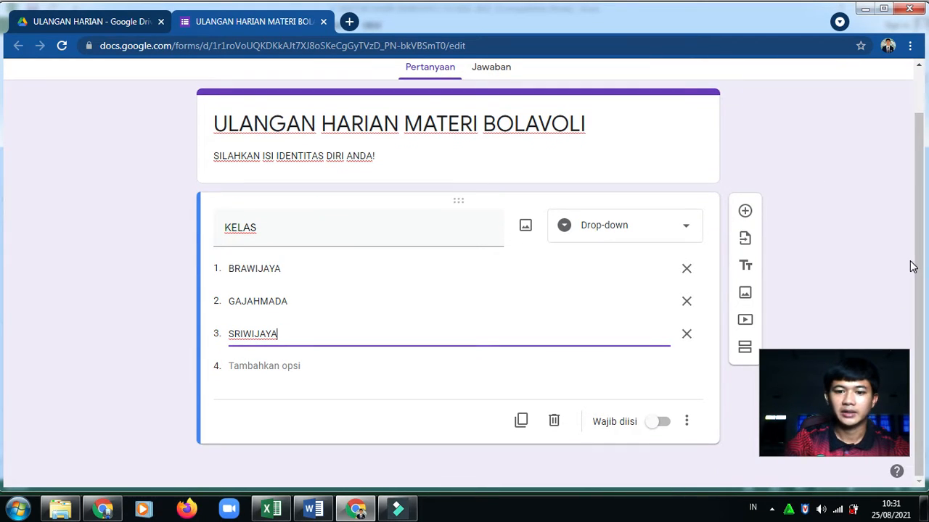
# Turn on Wajib diisi for KELAS and add a second section after it
pyautogui.click(661, 424)
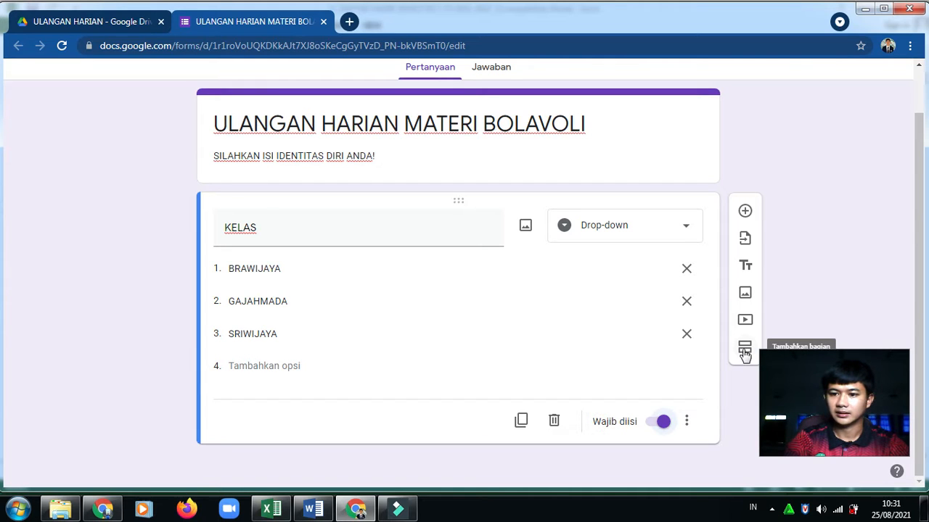
pyautogui.moveTo(833, 385); pyautogui.dragTo(833, 389)
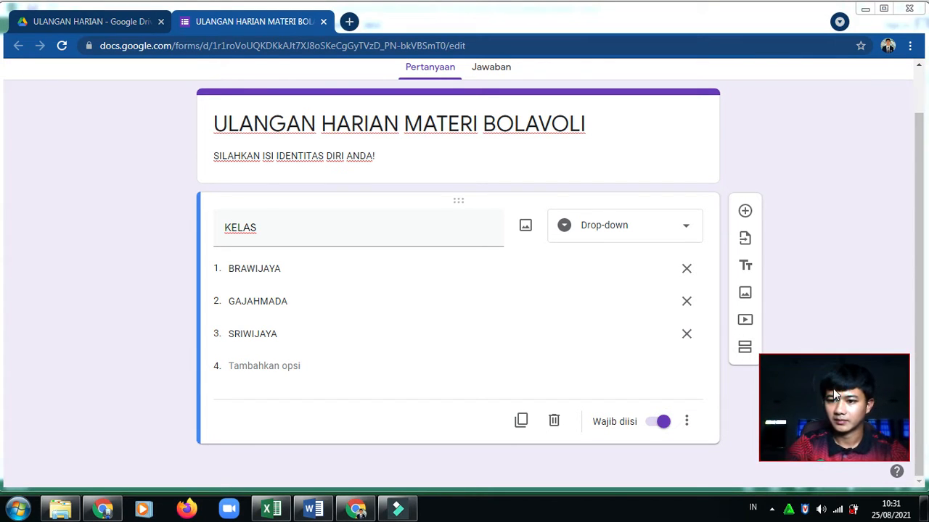
pyautogui.click(745, 347)
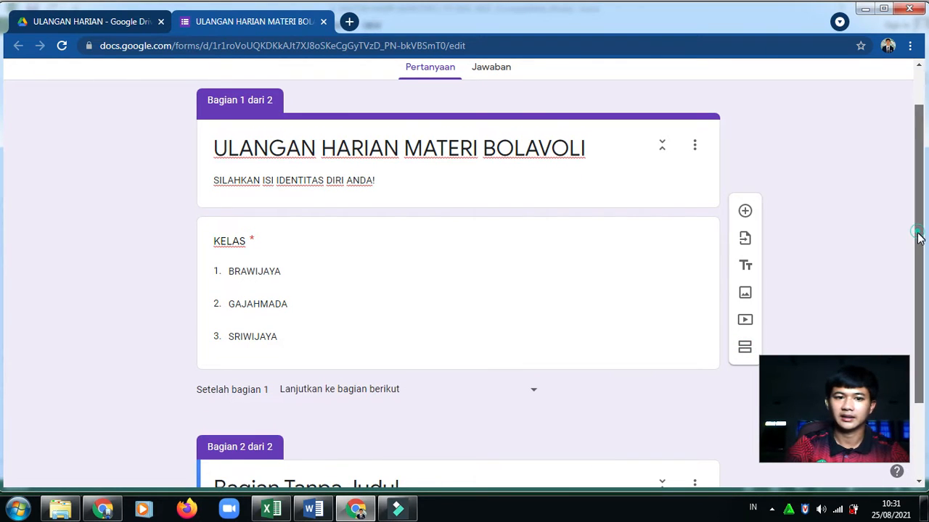
pyautogui.moveTo(918, 238); pyautogui.dragTo(917, 272)
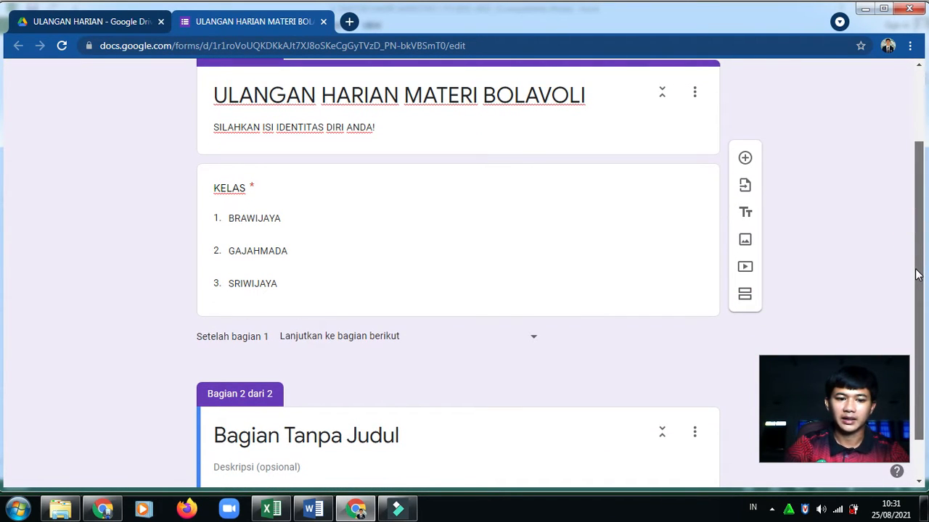
pyautogui.moveTo(918, 269); pyautogui.dragTo(914, 290)
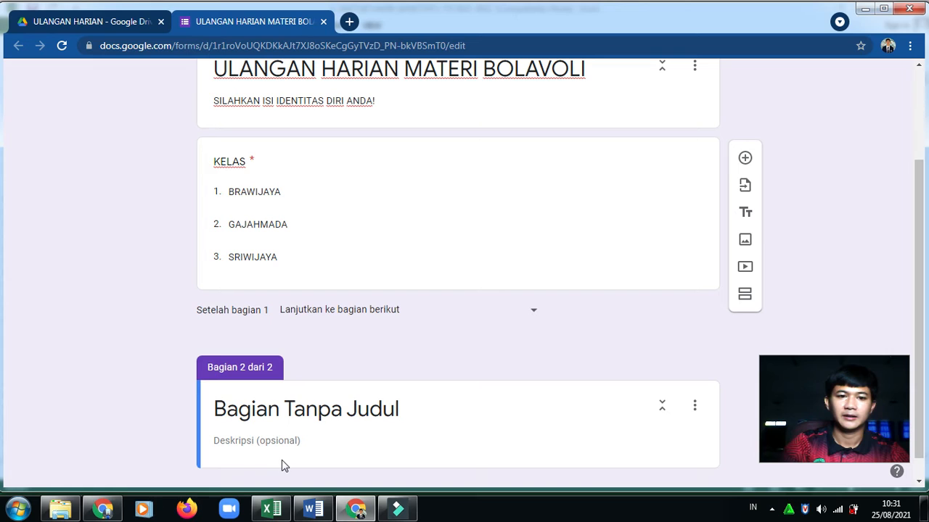
# Title section 2 'KELAS BRAWIJAYA', described 'PILIH NAMA KALIAN MASING-MASING!', fixing the KALIANG typo
pyautogui.click(287, 405)
pyautogui.write('KEL')
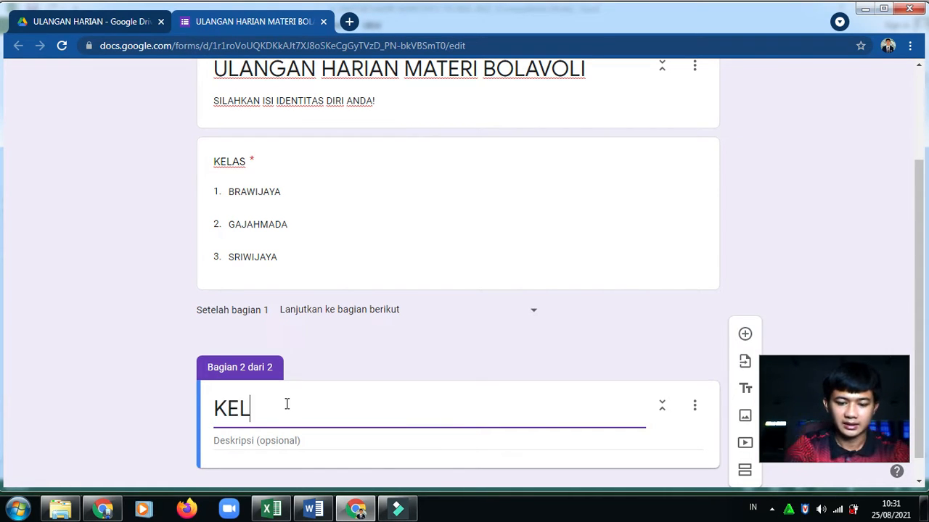
pyautogui.write('AS BRAWIJAYA')
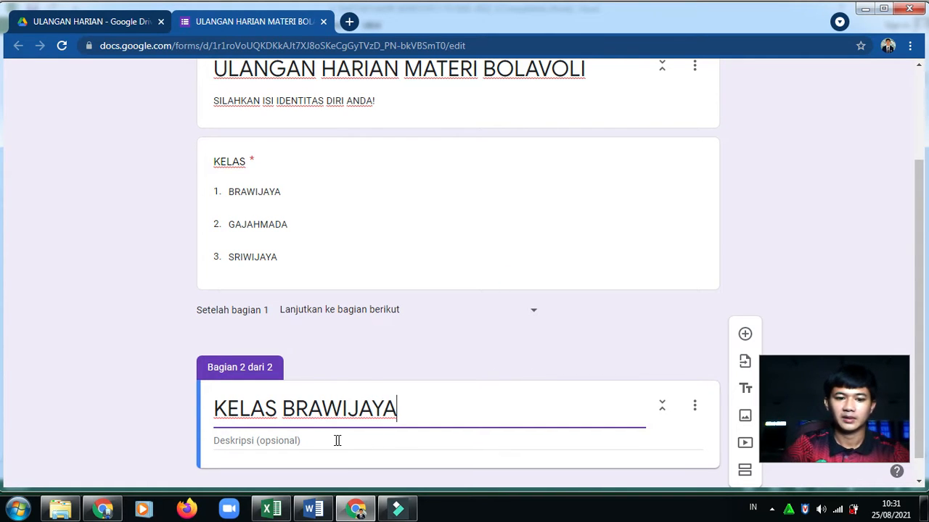
pyautogui.click(308, 446)
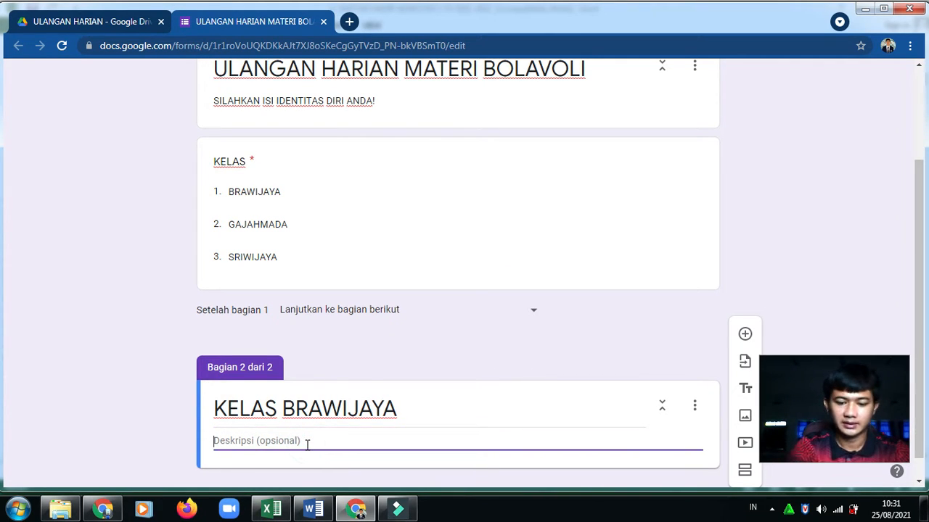
pyautogui.write('PILIH NAMA KALIANG')
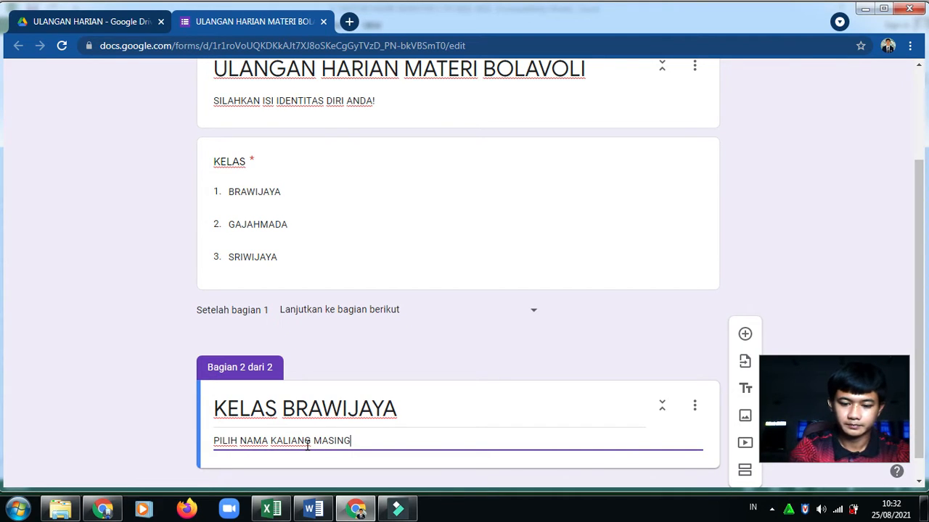
pyautogui.write('MASING!')
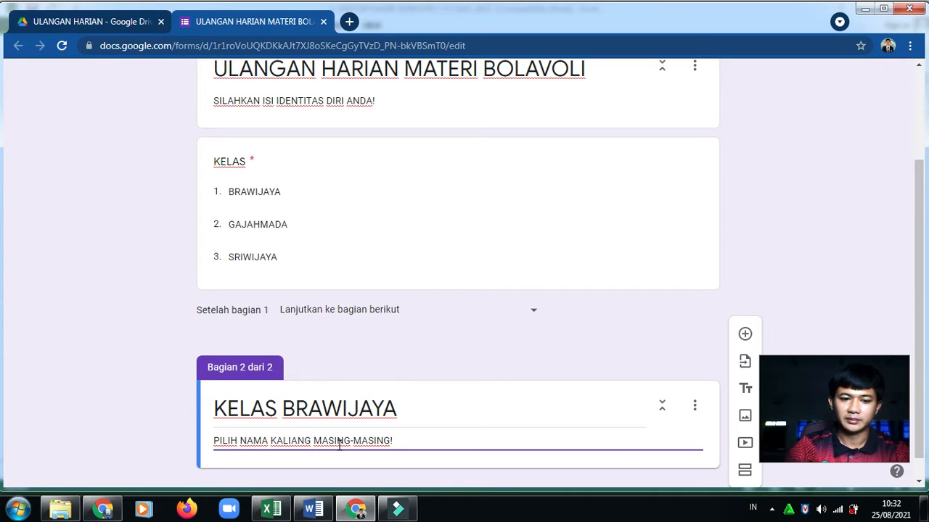
pyautogui.click(311, 440)
pyautogui.press('BackSpace')
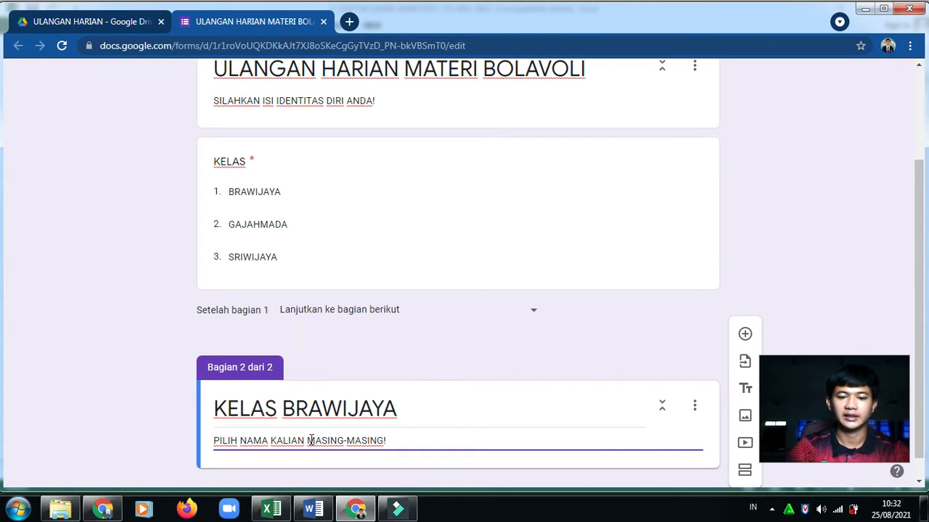
pyautogui.moveTo(918, 200); pyautogui.dragTo(876, 308)
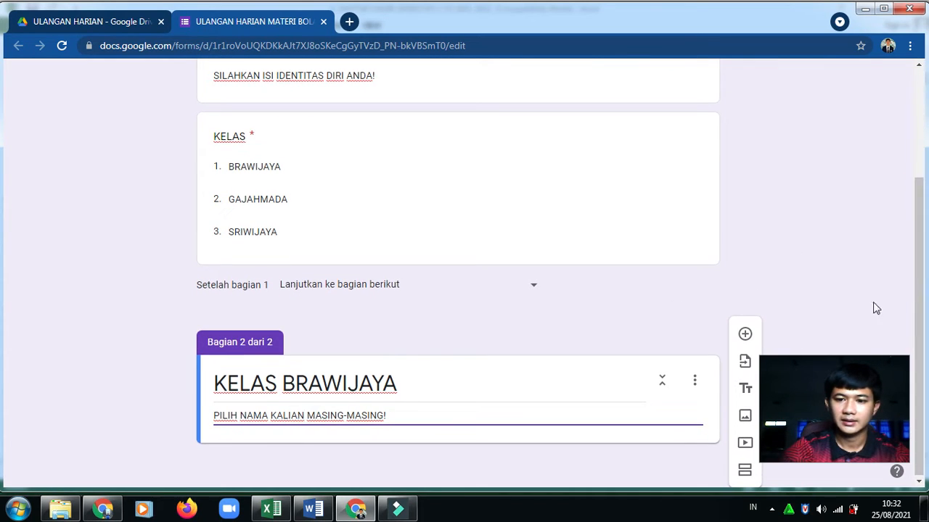
# Add a new section 2 question titled BRAWIJAYA and set its type to Drop-down
pyautogui.click(746, 335)
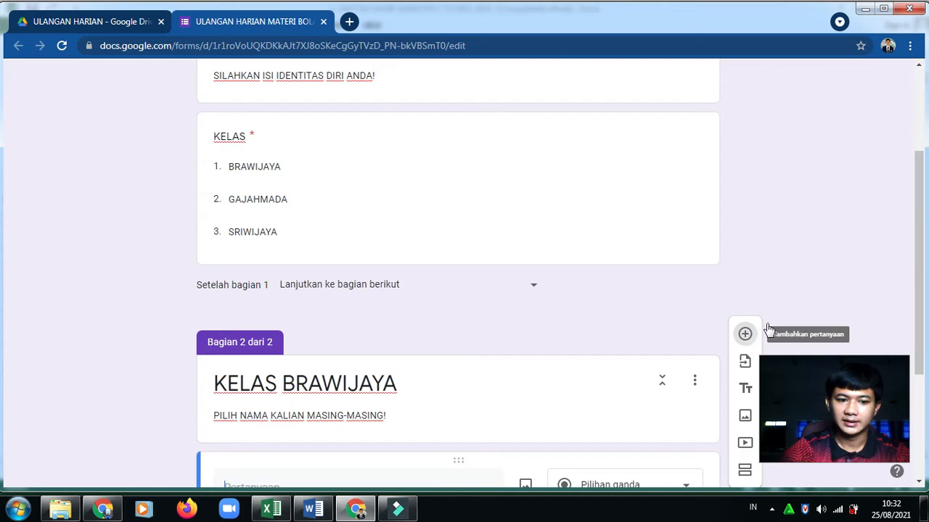
pyautogui.moveTo(918, 245); pyautogui.dragTo(916, 267)
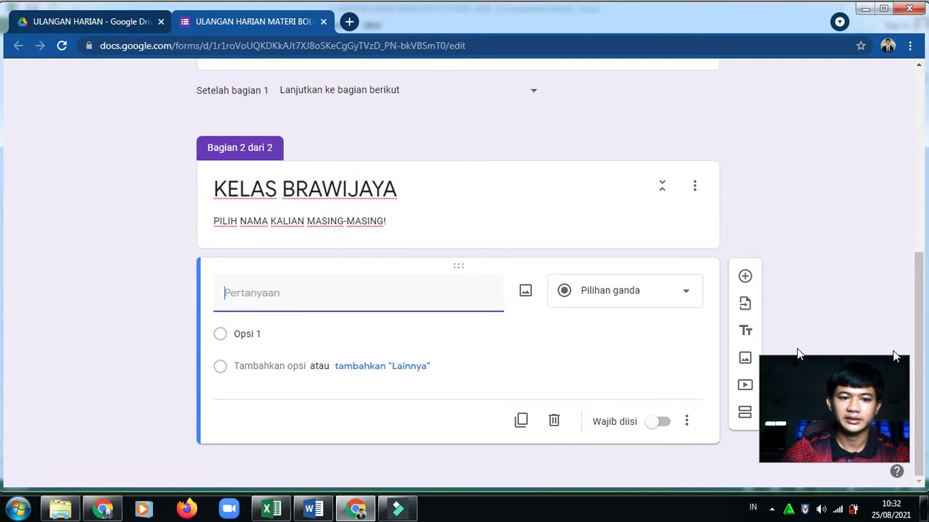
pyautogui.click(253, 292)
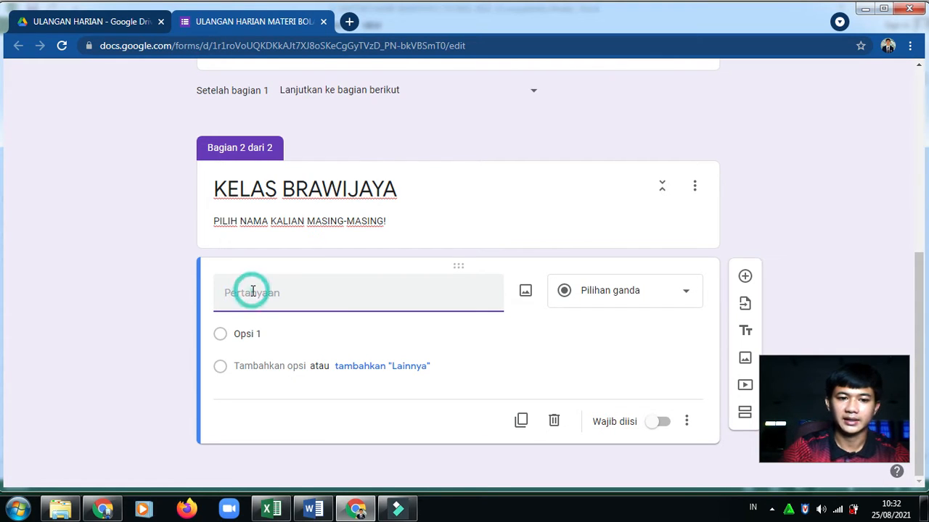
pyautogui.write('b')
pyautogui.press('BackSpace')
pyautogui.write('BRAWIJAYA')
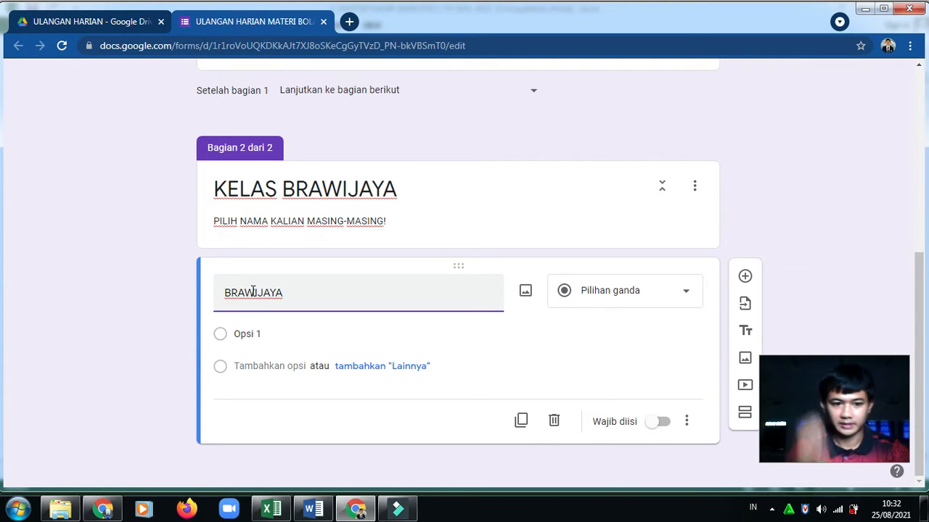
pyautogui.click(668, 304)
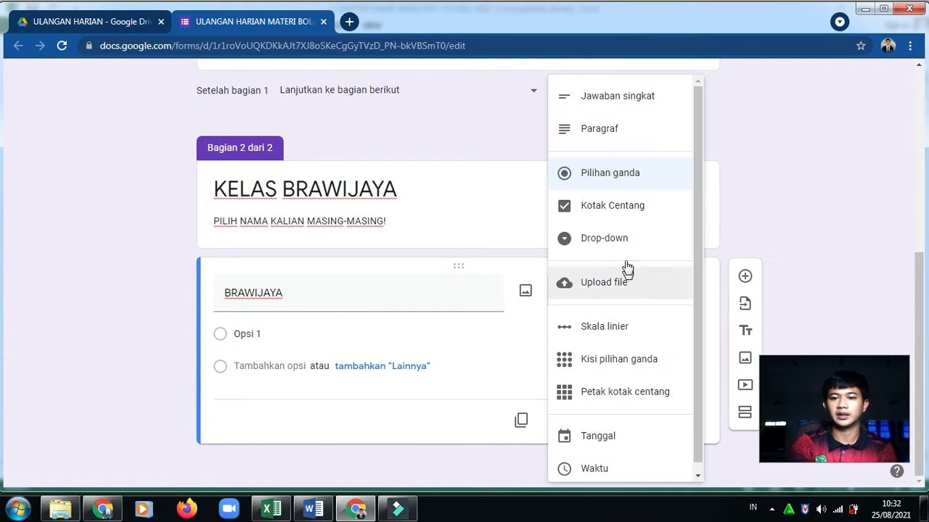
pyautogui.click(621, 243)
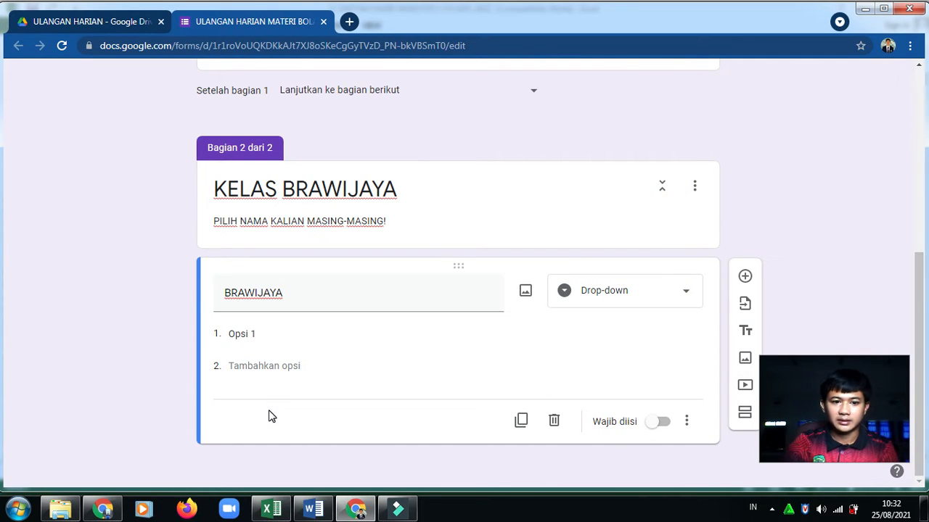
# Copy the student names in B8:B40 of the Excel attendance sheet, then return to the form
pyautogui.click(275, 510)
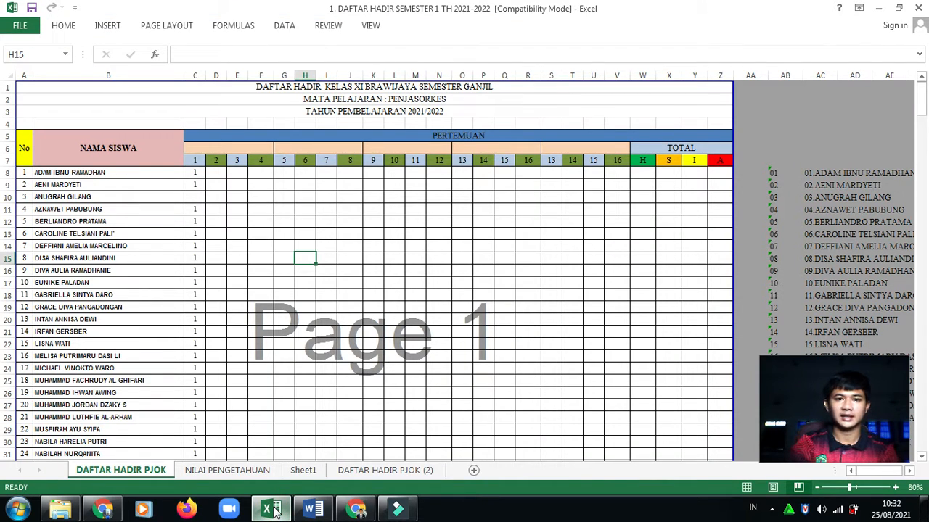
pyautogui.click(101, 173)
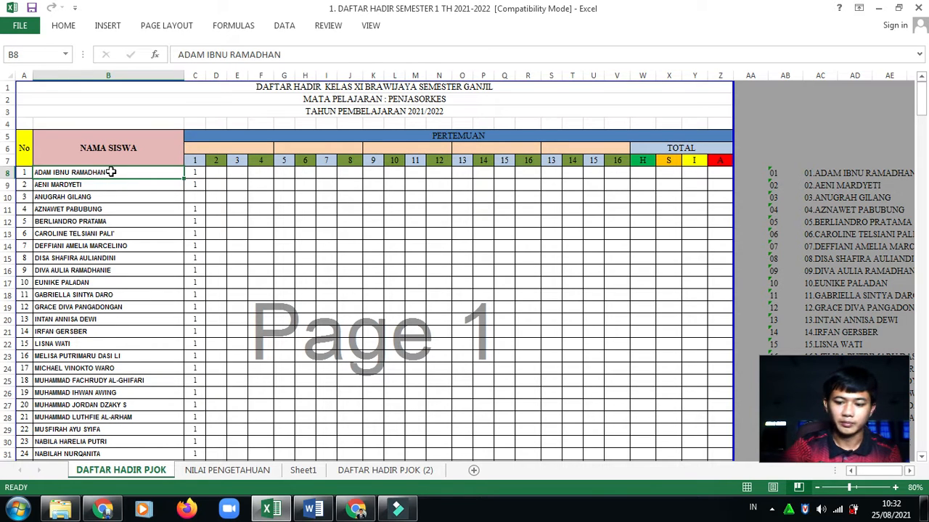
pyautogui.hotkey('shift', 'Down')
pyautogui.hotkey('shift', 'Down')
pyautogui.hotkey('shift', 'Down')
pyautogui.hotkey('shift', 'Down')
pyautogui.hotkey('shift', 'Down')
pyautogui.hotkey('shift', 'Down')
pyautogui.hotkey('shift', 'Down')
pyautogui.hotkey('shift', 'Down')
pyautogui.hotkey('shift', 'Down')
pyautogui.hotkey('shift', 'Down')
pyautogui.hotkey('shift', 'Down')
pyautogui.hotkey('shift', 'Down')
pyautogui.hotkey('shift', 'Down')
pyautogui.hotkey('shift', 'Down')
pyautogui.hotkey('shift', 'Down')
pyautogui.hotkey('shift', 'Down')
pyautogui.hotkey('shift', 'Down')
pyautogui.hotkey('shift', 'Down')
pyautogui.hotkey('shift', 'Down')
pyautogui.hotkey('shift', 'Down')
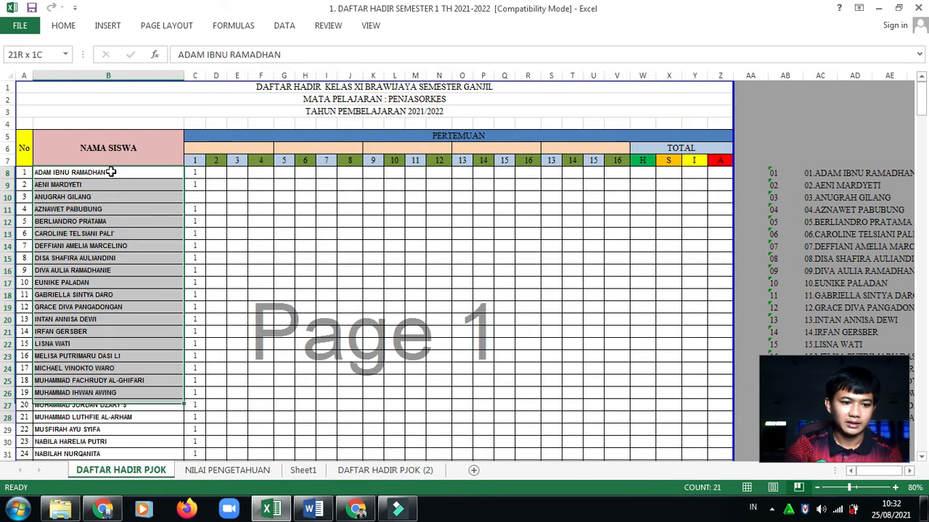
pyautogui.hotkey('shift', 'Down')
pyautogui.hotkey('shift', 'Down')
pyautogui.hotkey('shift', 'Down')
pyautogui.hotkey('shift', 'Down')
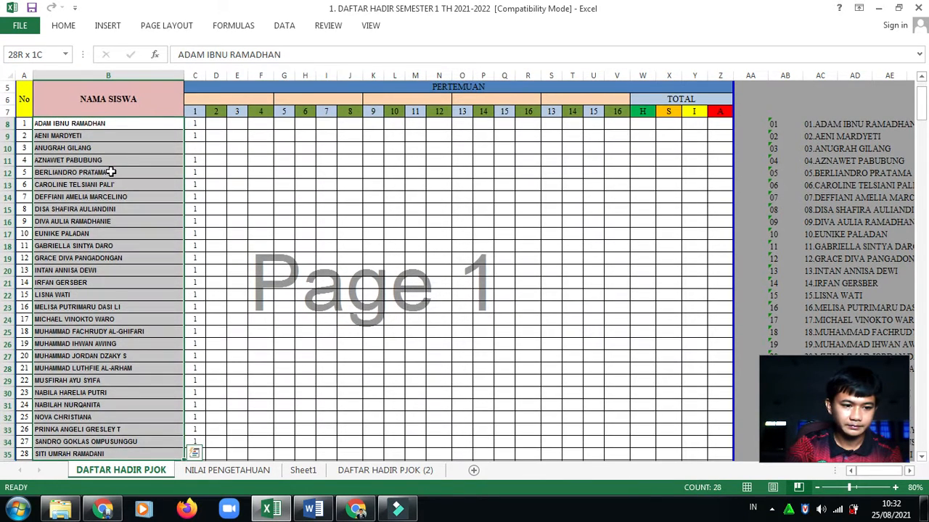
pyautogui.hotkey('shift', 'Down')
pyautogui.hotkey('shift', 'Down')
pyautogui.hotkey('shift', 'Down')
pyautogui.hotkey('shift', 'Down')
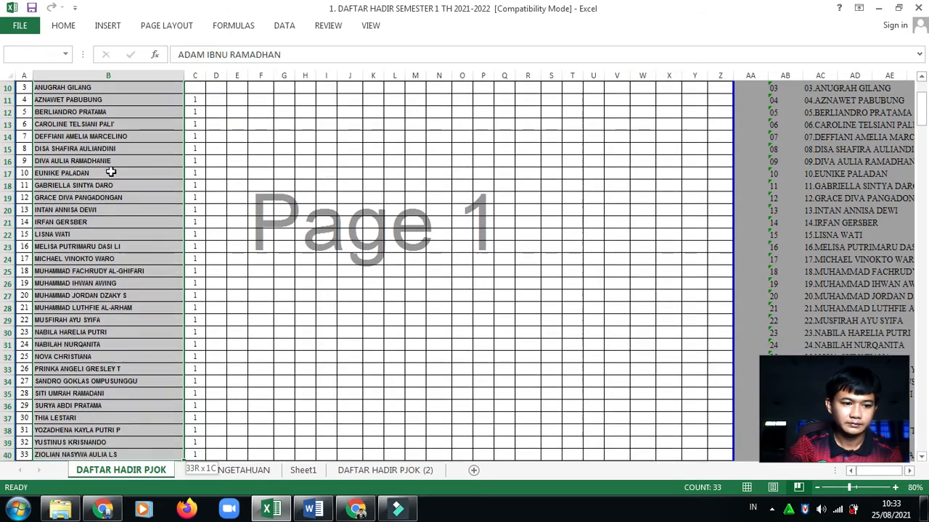
pyautogui.hotkey('shift', 'Down')
pyautogui.hotkey('shift', 'Up')
pyautogui.hotkey('shift', 'Up')
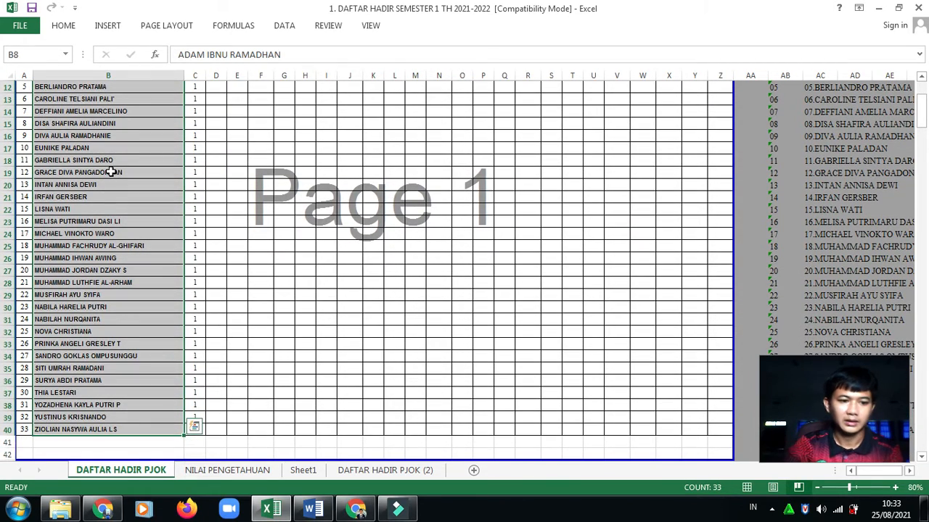
pyautogui.hotkey('ctrl', 'c')
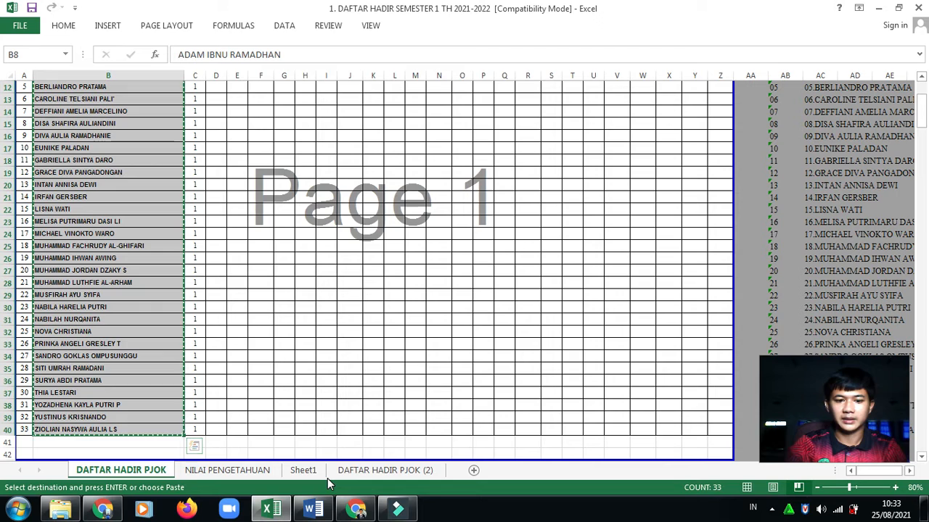
pyautogui.click(355, 510)
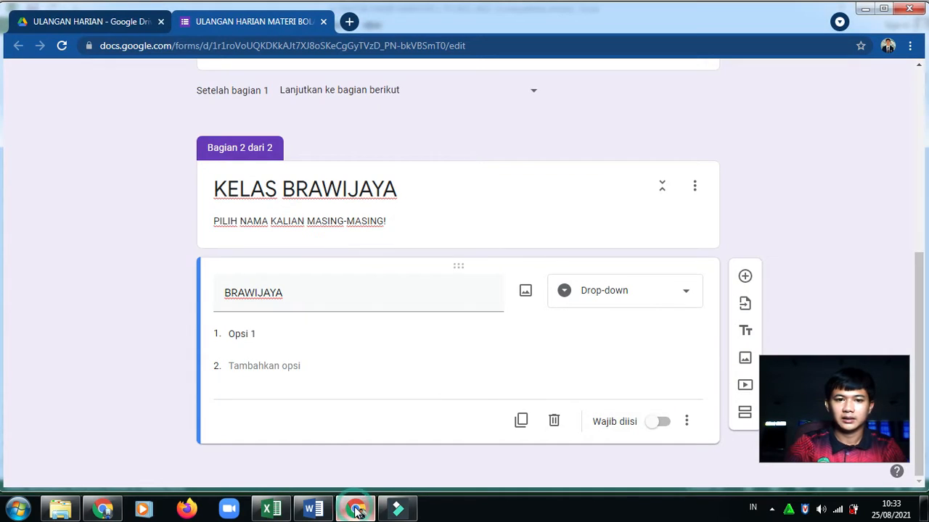
# Paste the 33 student names as the BRAWIJAYA drop-down options, mark it required, and add a new section
pyautogui.click(262, 336)
pyautogui.rightClick(263, 337)
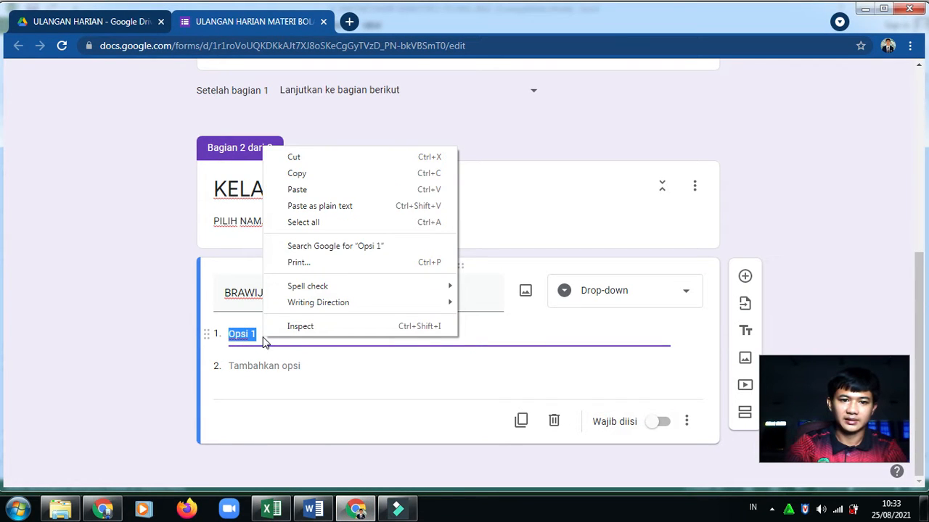
pyautogui.click(313, 190)
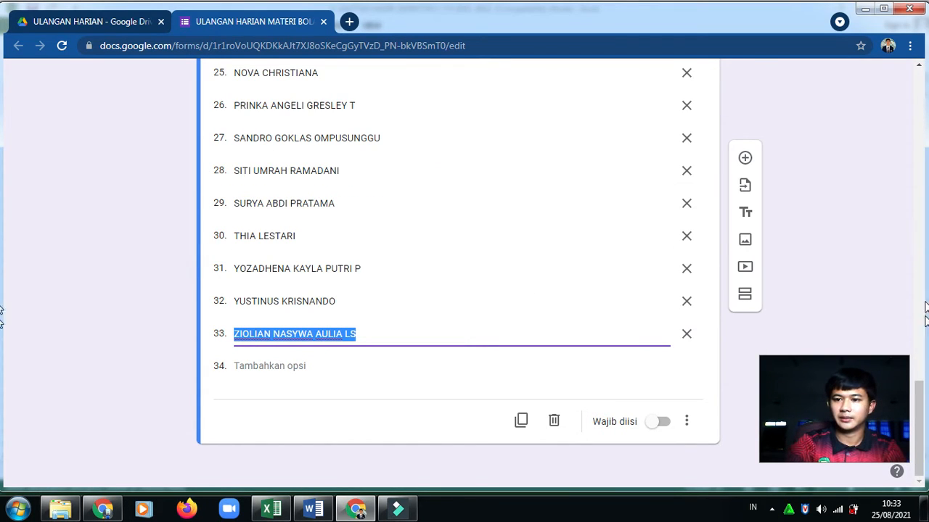
pyautogui.moveTo(920, 401); pyautogui.dragTo(918, 431)
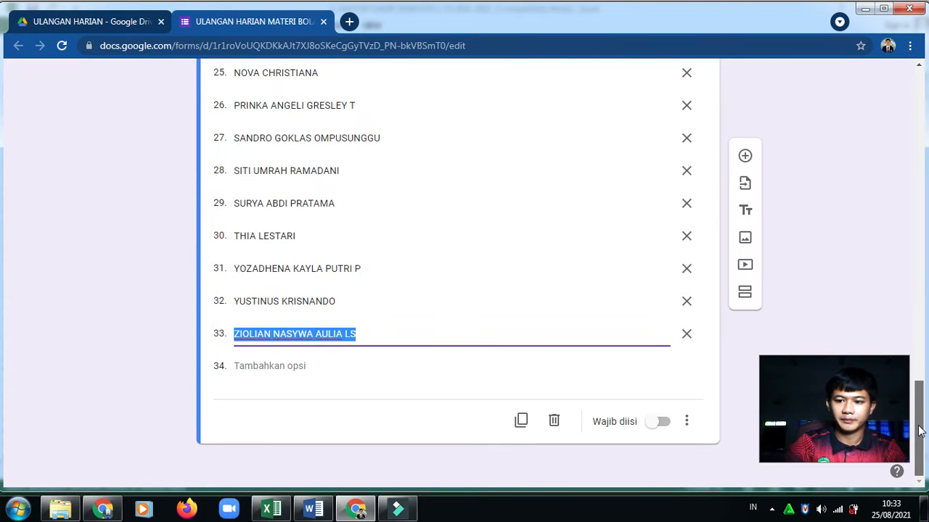
pyautogui.click(662, 426)
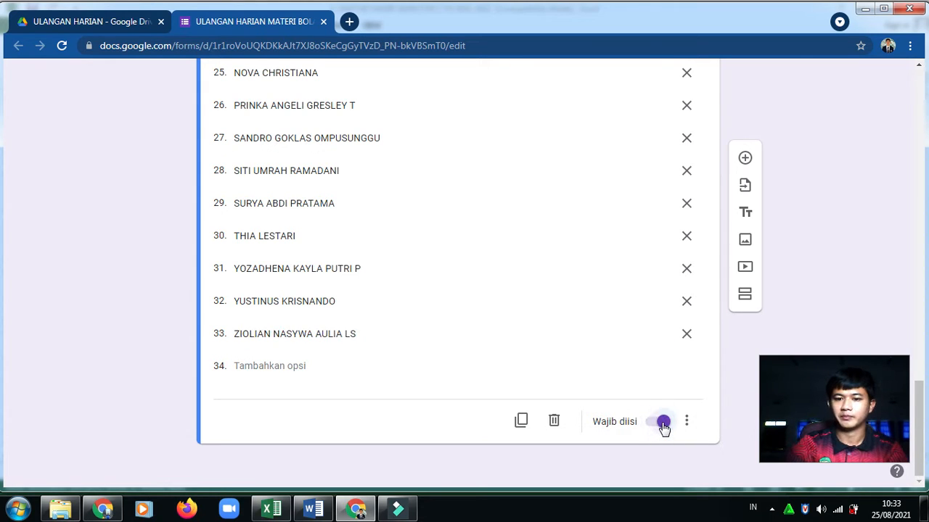
pyautogui.click(743, 298)
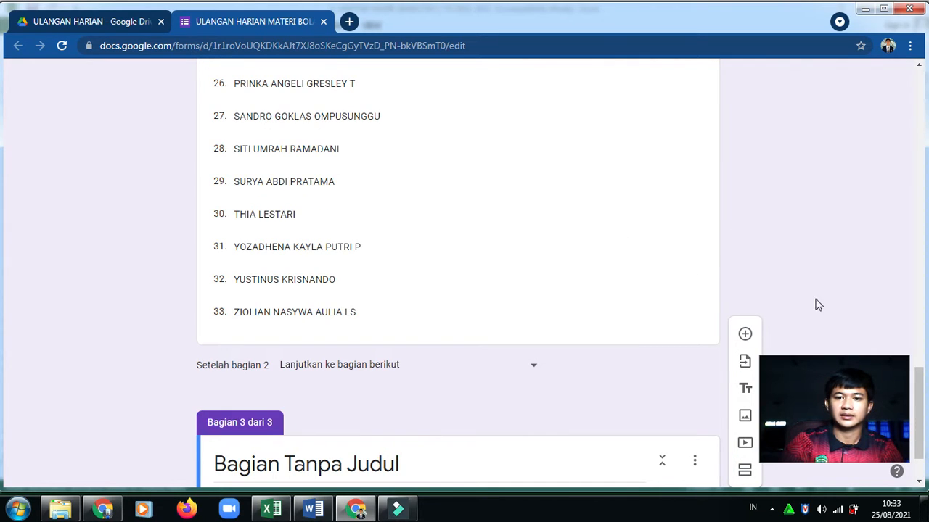
# Title the new third section 'KELAS GAJAHMADA'
pyautogui.scroll(-2, 924, 394)
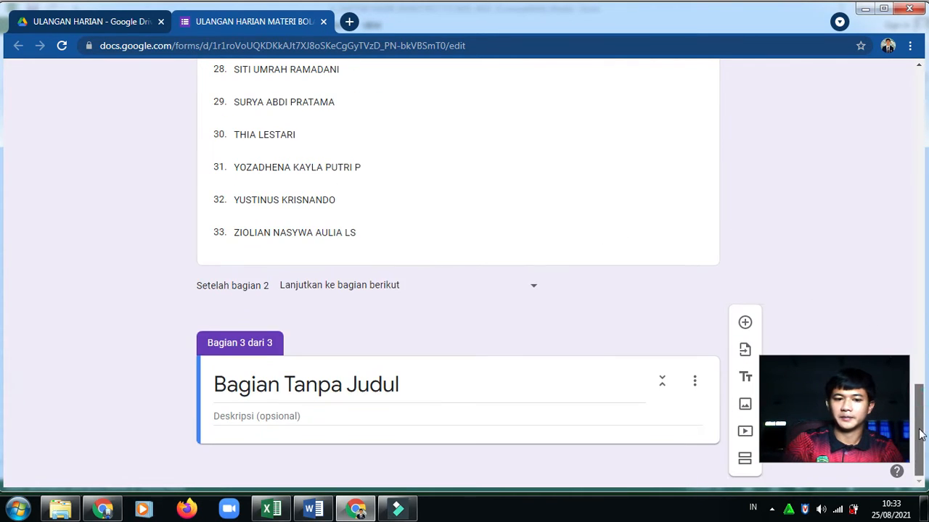
pyautogui.click(403, 388)
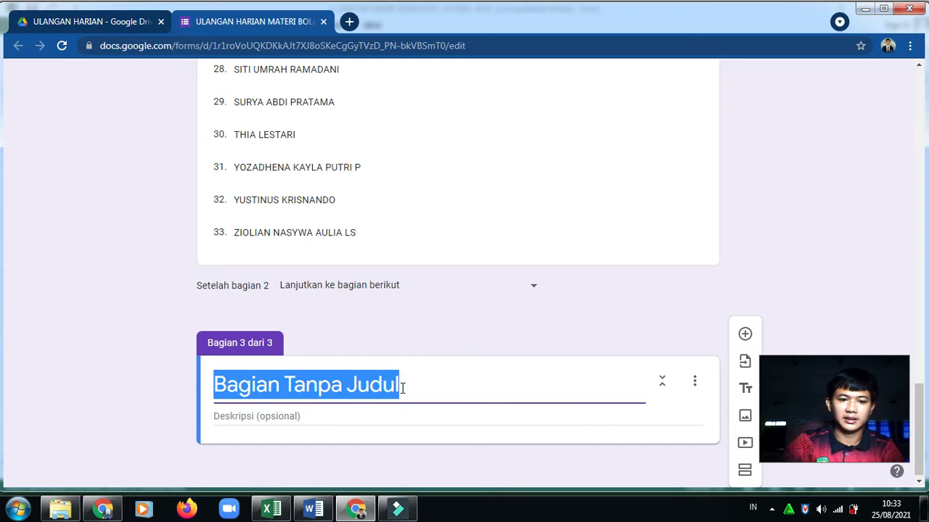
pyautogui.write('KELAS ')
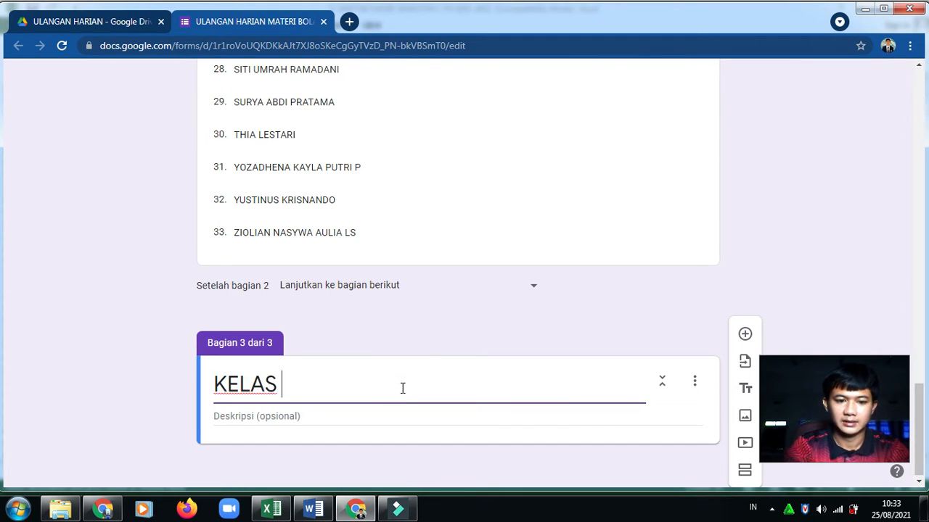
pyautogui.write('GAJAHMADA')
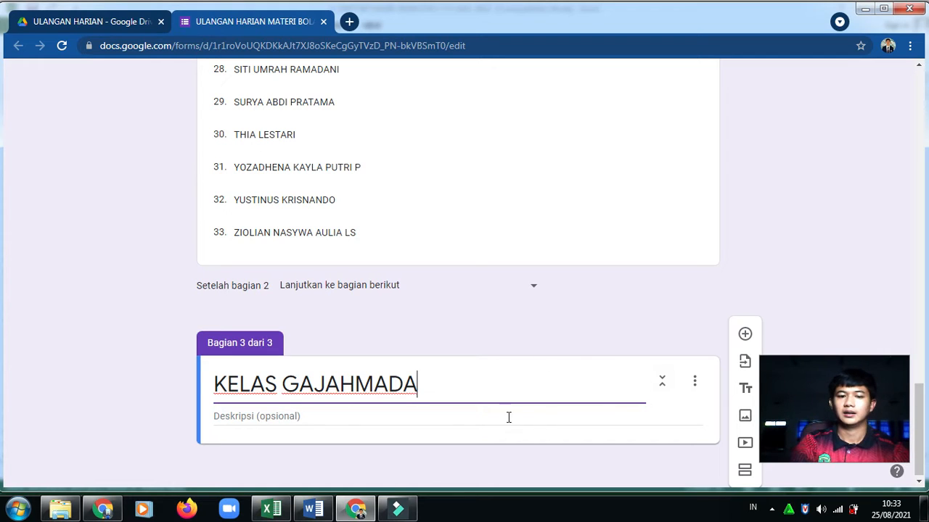
pyautogui.click(431, 416)
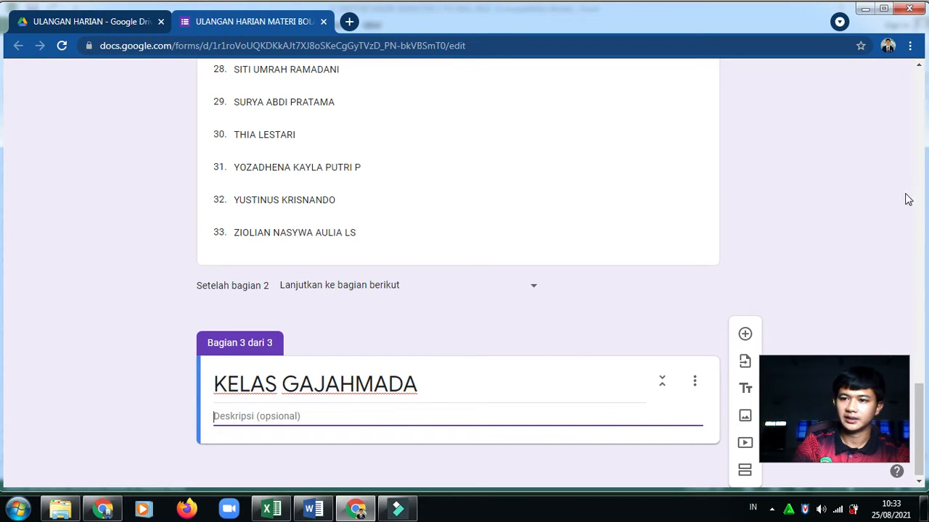
# Reuse section 2's description 'PILIH NAMA KALIAN MASING-MASING!' for KELAS GAJAHMADA and add a GAJAHMADA question
pyautogui.moveTo(919, 428); pyautogui.dragTo(922, 159)
pyautogui.tripleClick(387, 172)
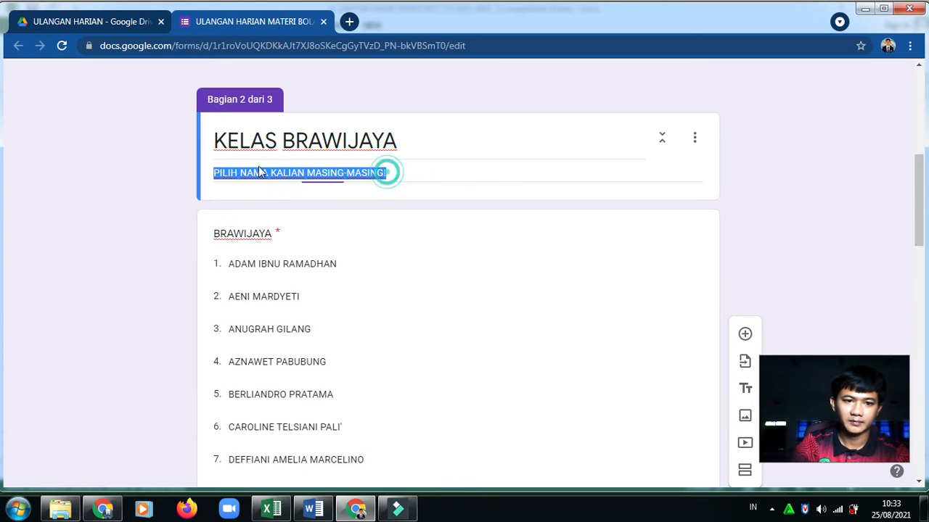
pyautogui.scroll(-10, 233, 165)
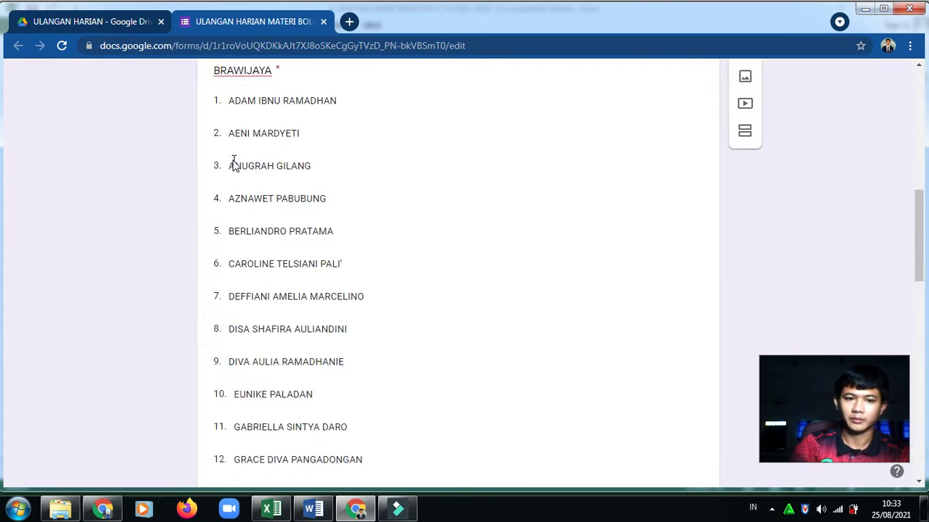
pyautogui.scroll(-5, 254, 221)
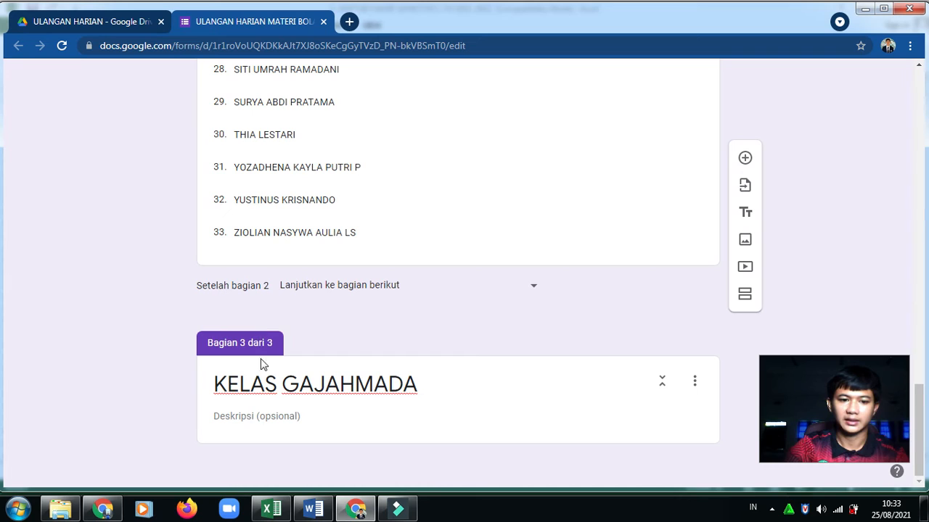
pyautogui.click(249, 420)
pyautogui.hotkey('ctrl', 'v')
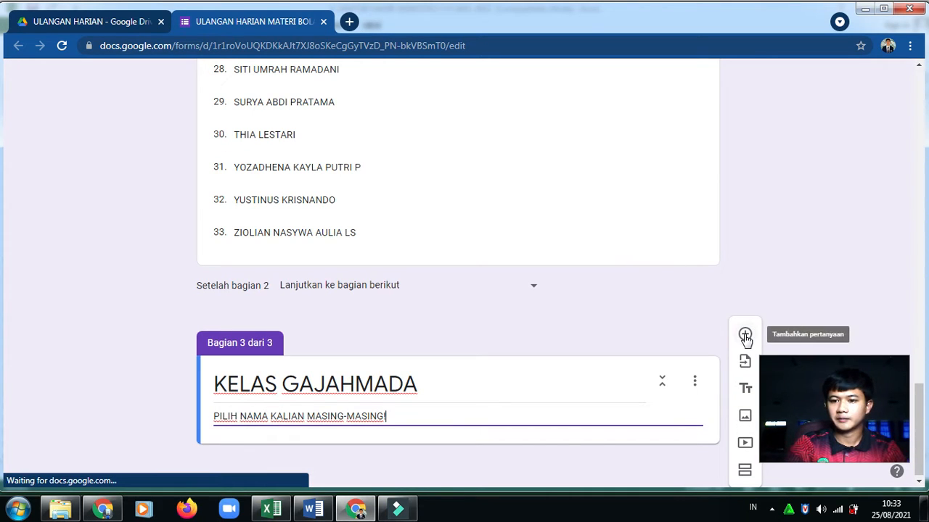
pyautogui.click(745, 335)
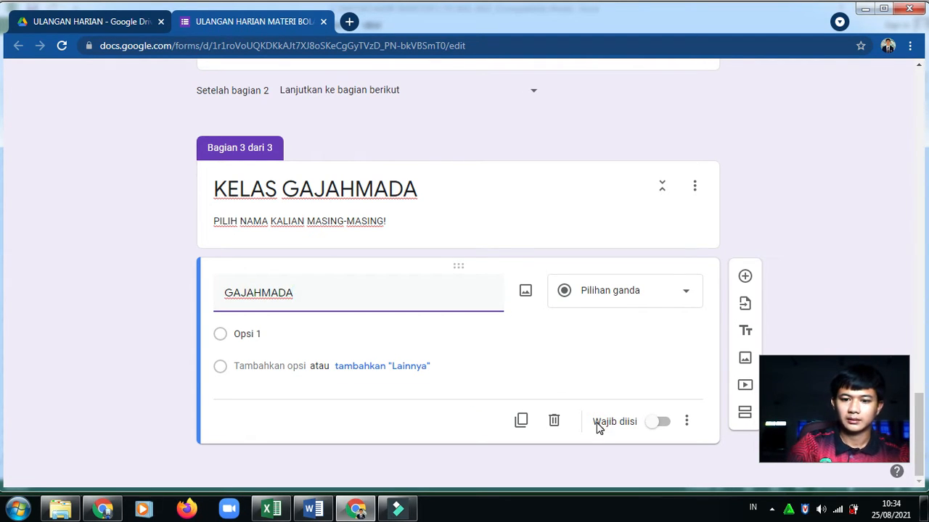
pyautogui.click(271, 509)
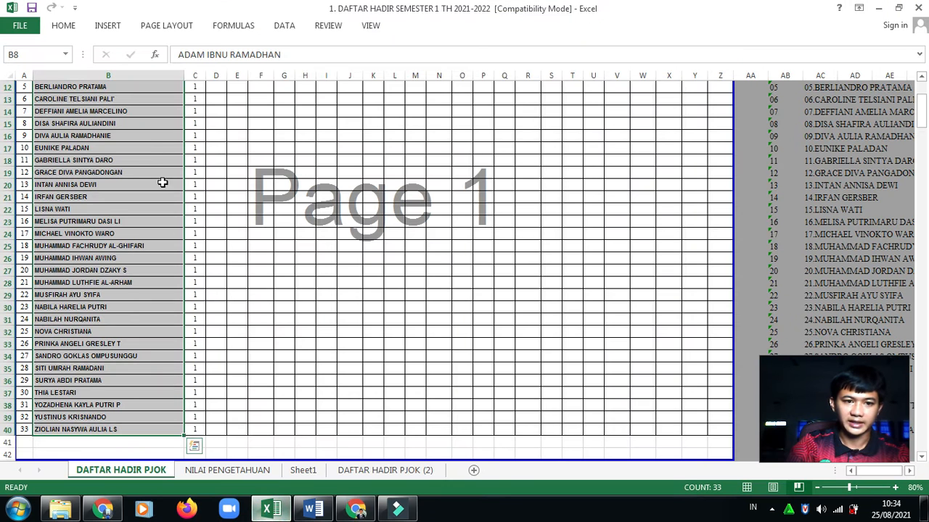
# Select and copy the 32 GAJAHMADA student names in cells B50:B81 of the attendance sheet
pyautogui.click(145, 309)
pyautogui.press('pagedown')
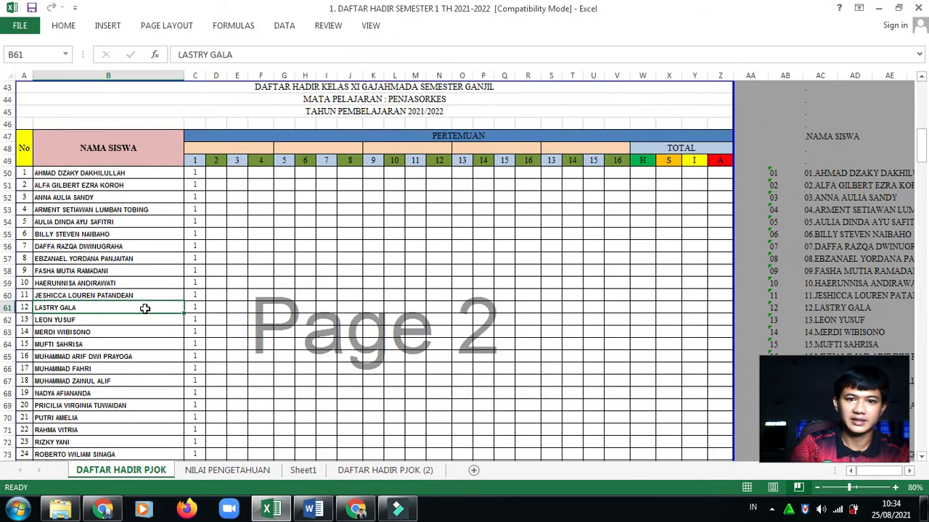
pyautogui.click(49, 172)
pyautogui.hotkey('shift', 'Down')
pyautogui.hotkey('shift', 'Down')
pyautogui.hotkey('shift', 'Down')
pyautogui.hotkey('shift', 'Down')
pyautogui.hotkey('shift', 'Down')
pyautogui.hotkey('shift', 'Down')
pyautogui.hotkey('shift', 'Down')
pyautogui.hotkey('shift', 'Down')
pyautogui.hotkey('shift', 'Down')
pyautogui.hotkey('shift', 'Down')
pyautogui.hotkey('shift', 'Down')
pyautogui.hotkey('shift', 'Down')
pyautogui.hotkey('shift', 'Down')
pyautogui.hotkey('shift', 'Down')
pyautogui.hotkey('shift', 'Down')
pyautogui.hotkey('shift', 'Down')
pyautogui.hotkey('shift', 'Down')
pyautogui.hotkey('shift', 'Down')
pyautogui.hotkey('shift', 'Down')
pyautogui.hotkey('shift', 'Down')
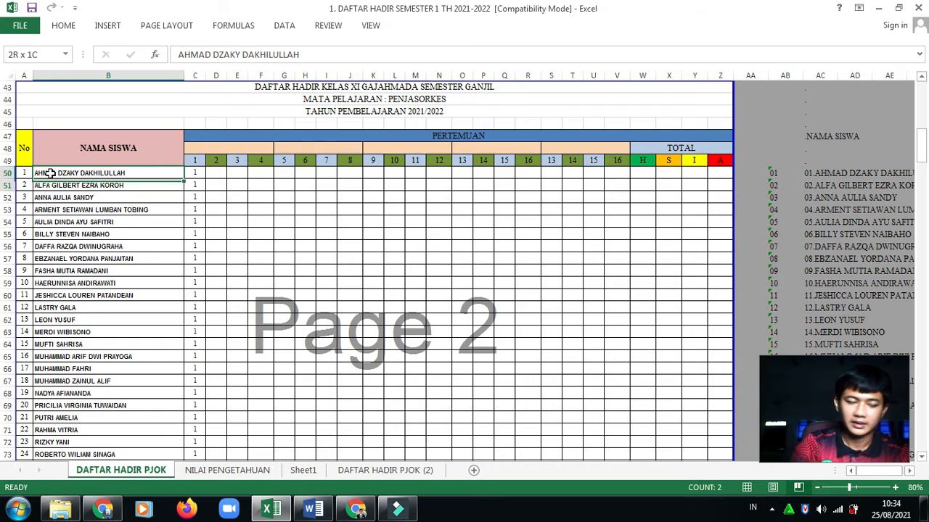
pyautogui.hotkey('shift', 'Down')
pyautogui.hotkey('shift', 'Down')
pyautogui.hotkey('shift', 'Down')
pyautogui.hotkey('shift', 'Down')
pyautogui.hotkey('shift', 'Down')
pyautogui.hotkey('shift', 'Down')
pyautogui.hotkey('shift', 'Down')
pyautogui.hotkey('shift', 'Down')
pyautogui.hotkey('shift', 'Down')
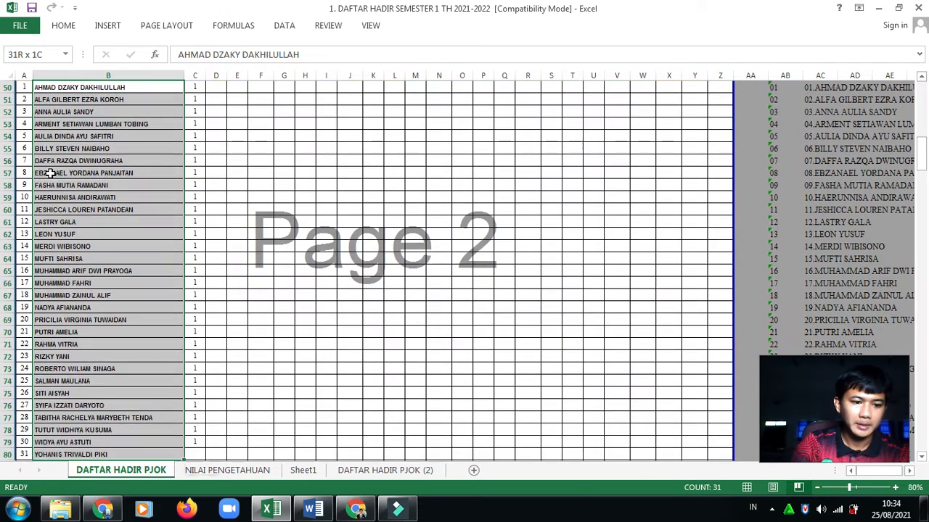
pyautogui.hotkey('shift', 'Up')
pyautogui.hotkey('shift', 'Up')
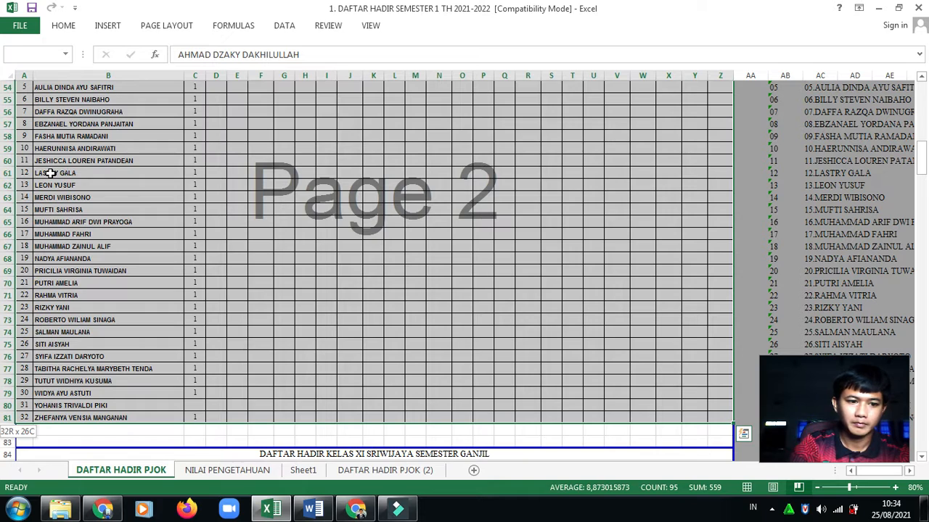
pyautogui.hotkey('shift', 'Right')
pyautogui.hotkey('shift', 'Right')
pyautogui.hotkey('shift', 'Left')
pyautogui.hotkey('shift', 'Left')
pyautogui.hotkey('shift', 'Left')
pyautogui.hotkey('shift', 'Left')
pyautogui.hotkey('shift', 'Left')
pyautogui.hotkey('shift', 'Left')
pyautogui.hotkey('shift', 'Left')
pyautogui.hotkey('shift', 'Left')
pyautogui.hotkey('shift', 'Left')
pyautogui.hotkey('shift', 'Left')
pyautogui.hotkey('shift', 'Left')
pyautogui.hotkey('shift', 'Left')
pyautogui.hotkey('shift', 'Left')
pyautogui.hotkey('shift', 'Left')
pyautogui.hotkey('shift', 'Left')
pyautogui.hotkey('shift', 'Left')
pyautogui.hotkey('shift', 'Left')
pyautogui.hotkey('shift', 'Left')
pyautogui.hotkey('shift', 'Left')
pyautogui.hotkey('shift', 'Left')
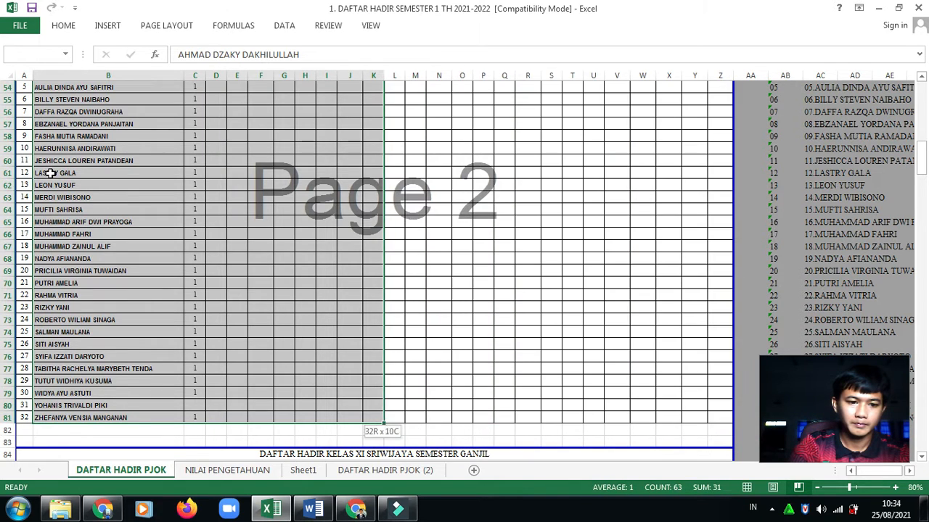
pyautogui.hotkey('shift', 'Left')
pyautogui.hotkey('shift', 'Left')
pyautogui.hotkey('shift', 'Left')
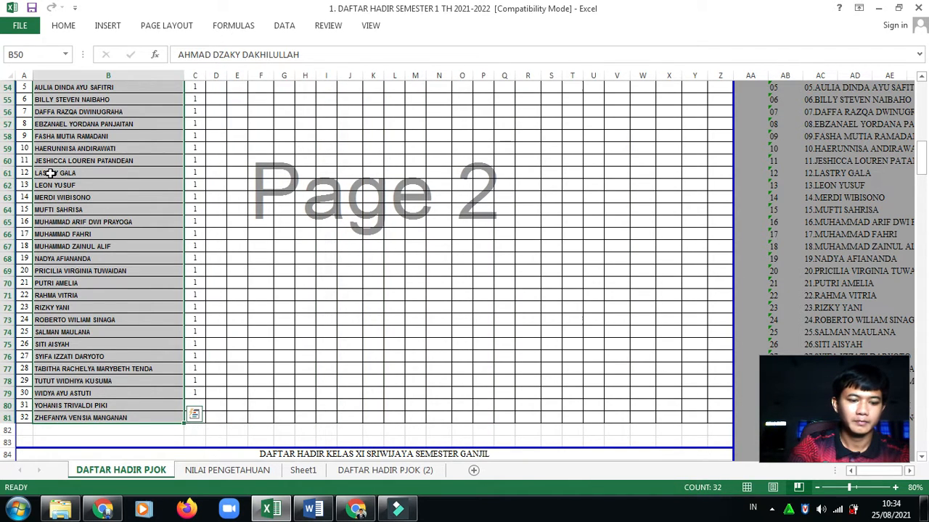
pyautogui.hotkey('ctrl', 'c')
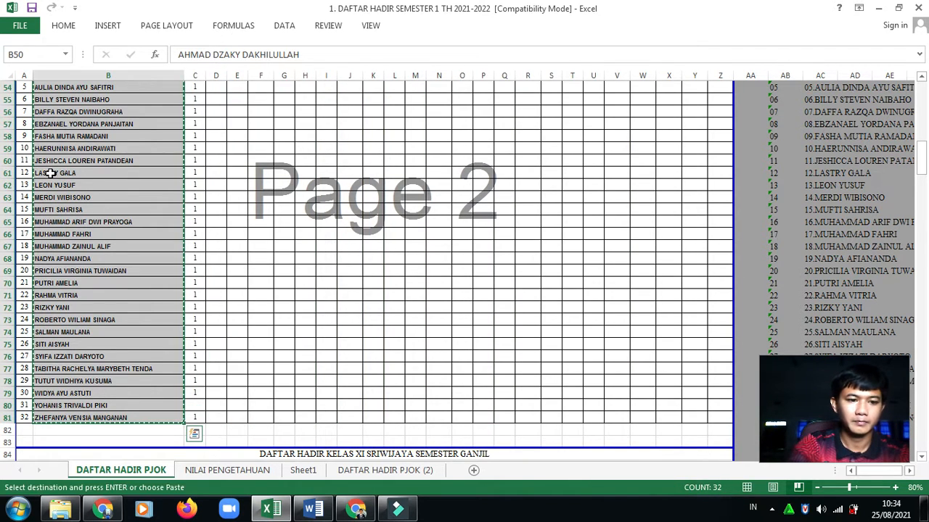
pyautogui.click(355, 510)
# Paste the 32 names as GAJAHMADA question options, mark it required, and add a fourth section
pyautogui.click(296, 330)
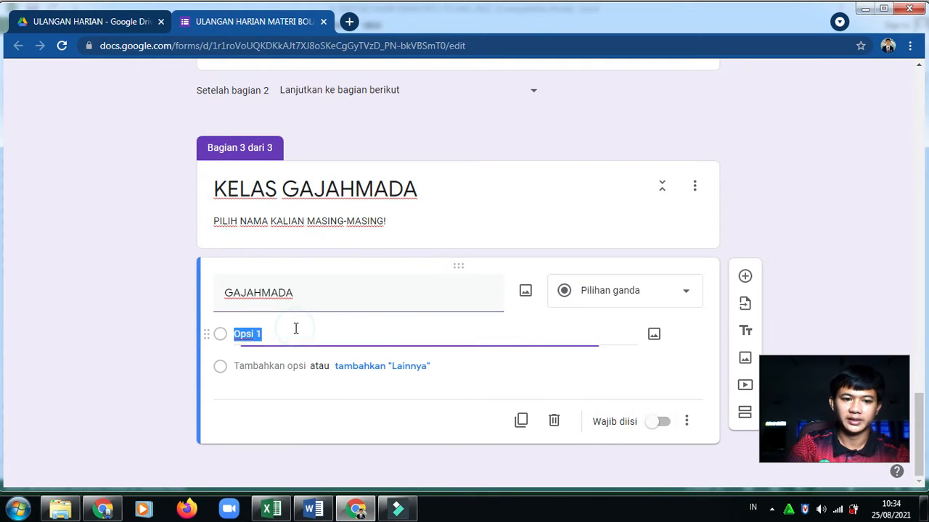
pyautogui.hotkey('ctrl', 'v')
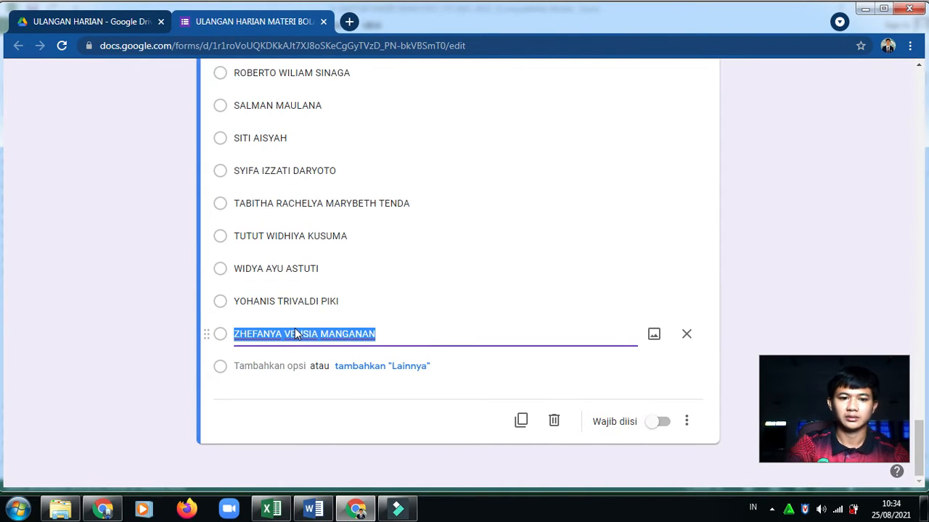
pyautogui.click(661, 425)
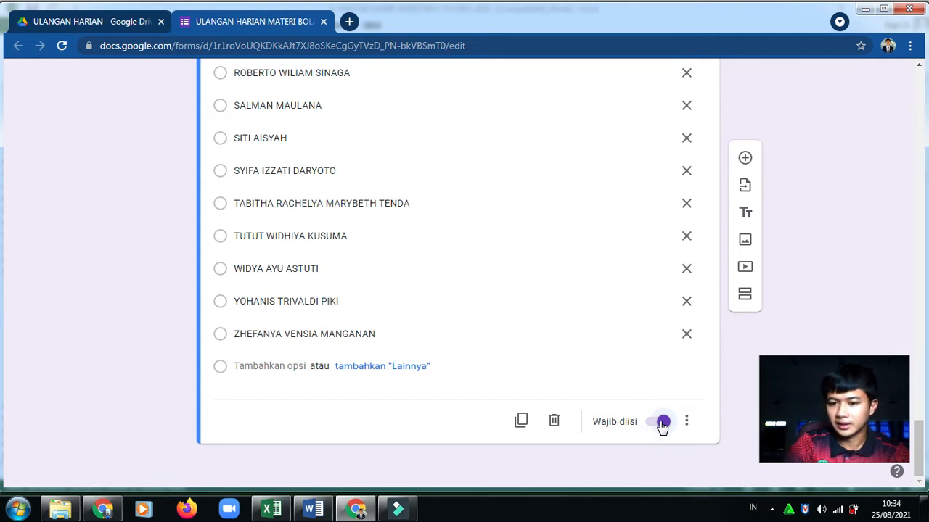
pyautogui.click(744, 297)
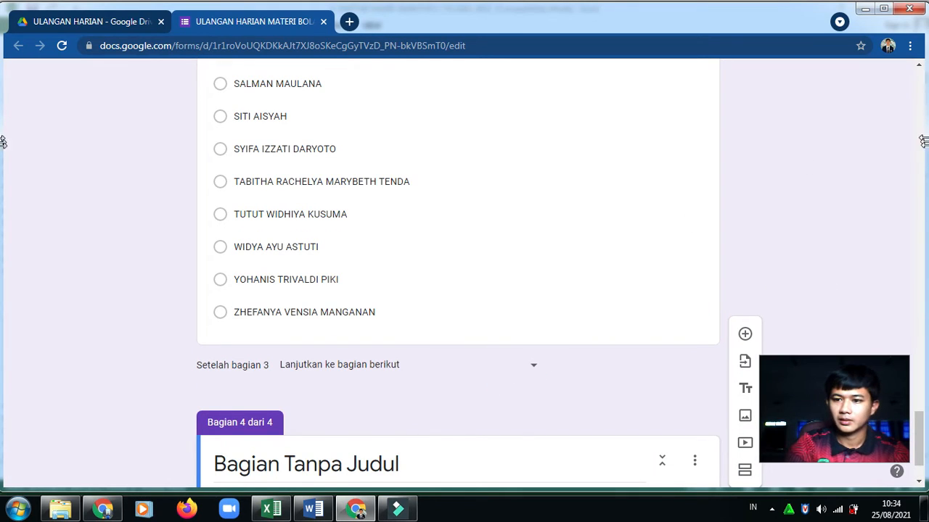
# Title the new fourth section 'KELAS SRIWIJAYA'
pyautogui.moveTo(918, 421); pyautogui.dragTo(918, 432)
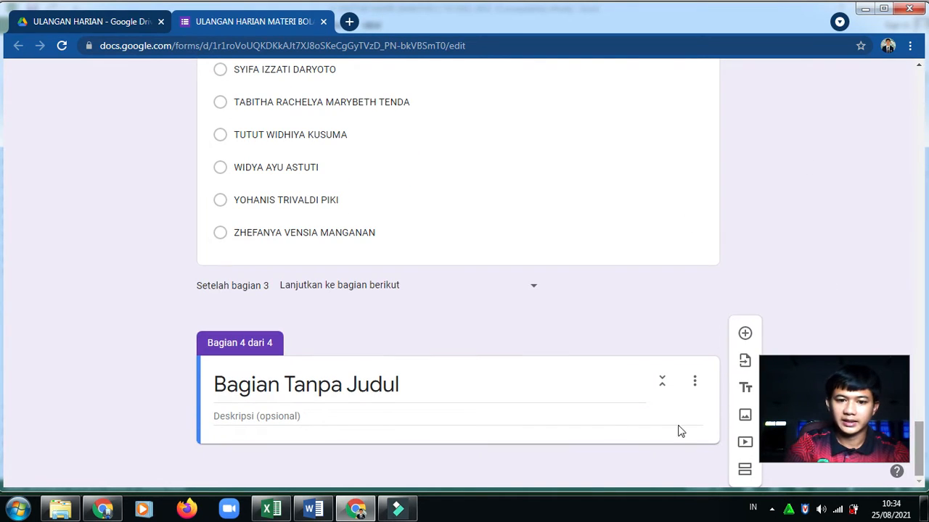
pyautogui.click(412, 390)
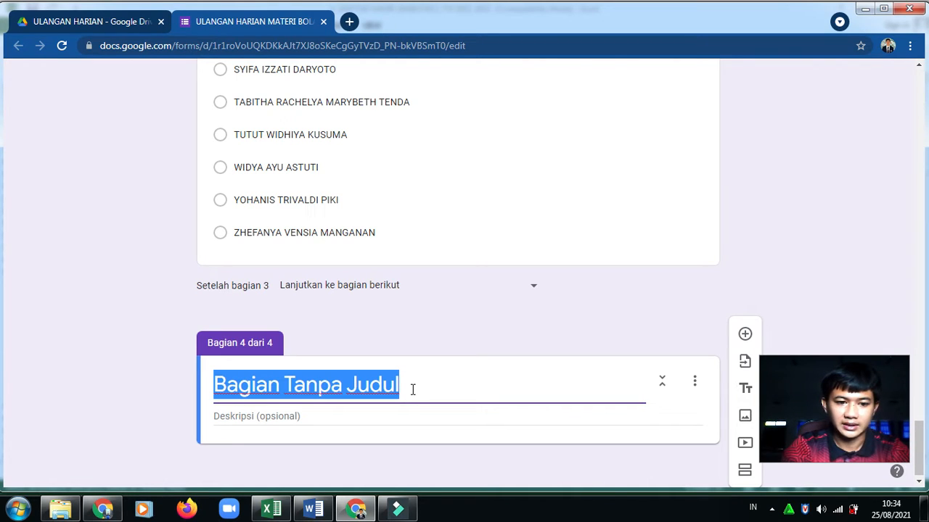
pyautogui.write('KELAS SRIWIJAYA')
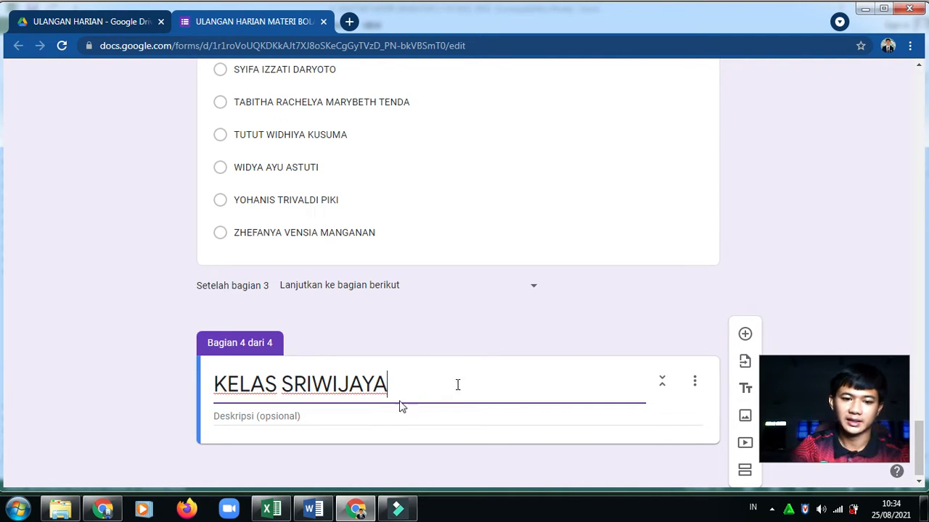
# Copy section 3's 'PILIH NAMA KALIAN MASING-MASING!' description into KELAS SRIWIJAYA and add a SRIWIJAYA question
pyautogui.click(916, 237)
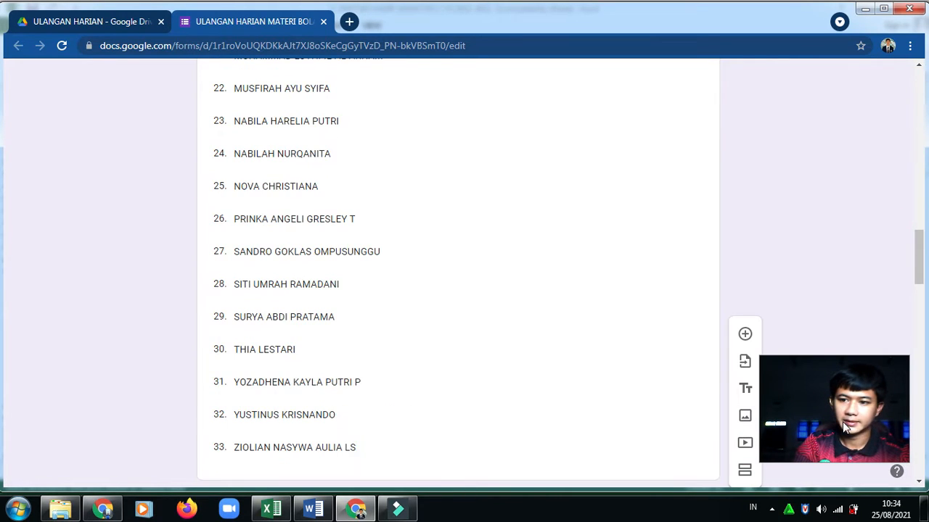
pyautogui.click(916, 433)
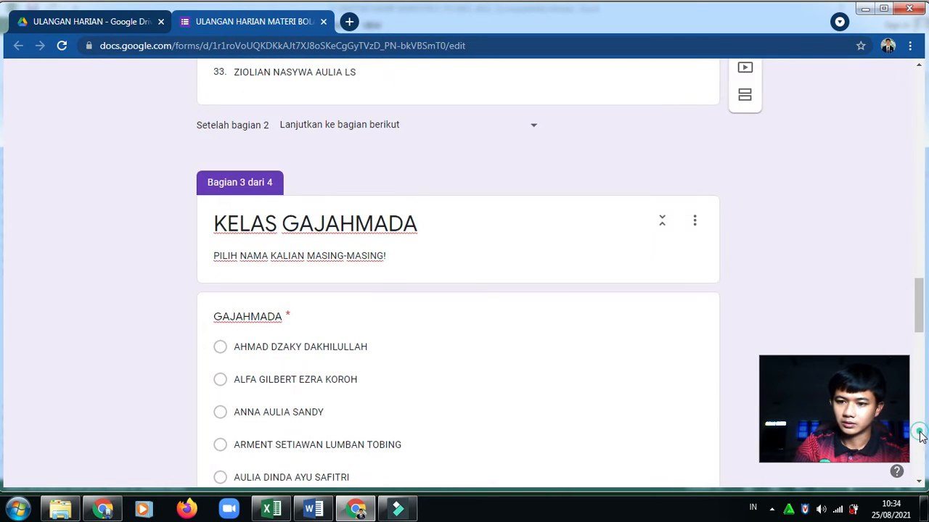
pyautogui.tripleClick(415, 259)
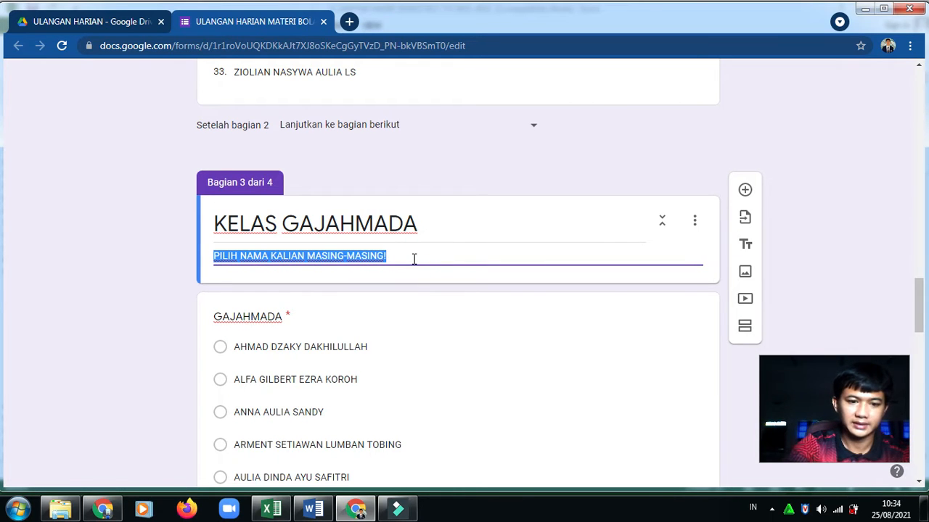
pyautogui.scroll(-5, 414, 259)
pyautogui.scroll(-9, 414, 263)
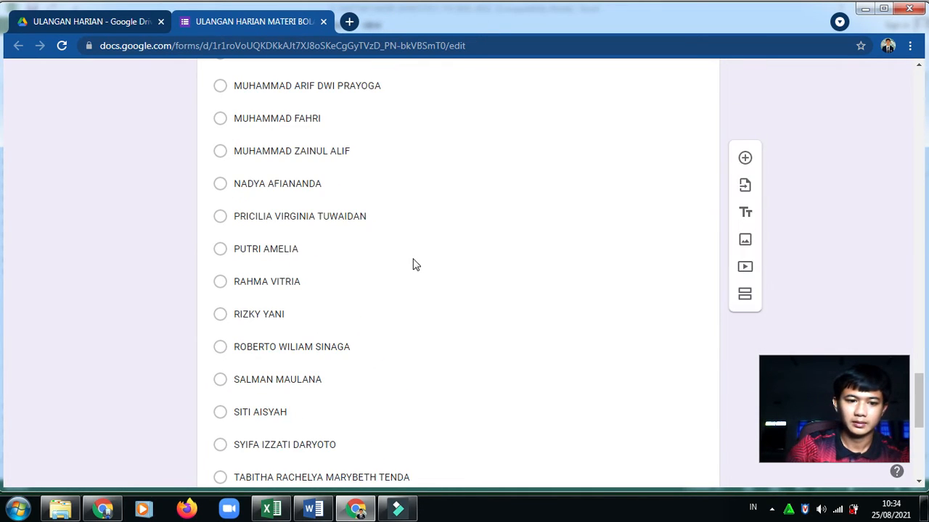
pyautogui.click(260, 417)
pyautogui.hotkey('ctrl', 'v')
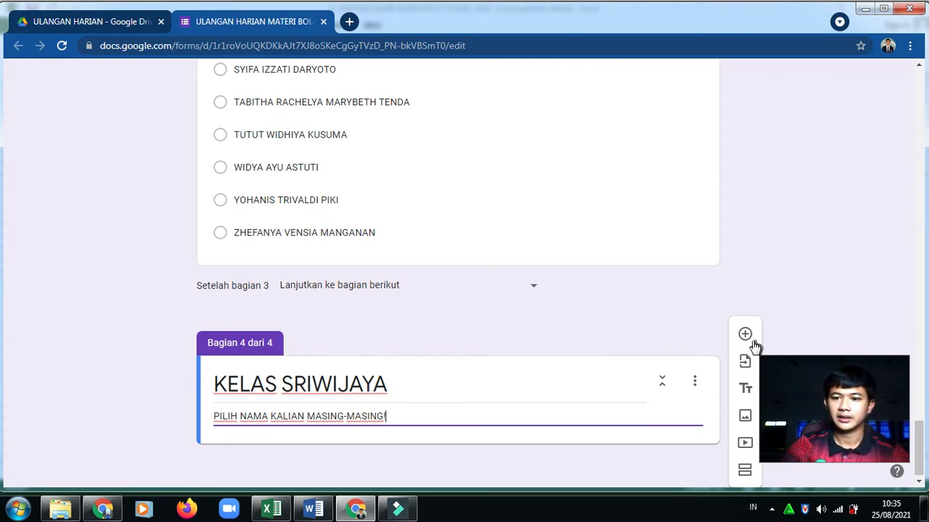
pyautogui.click(744, 336)
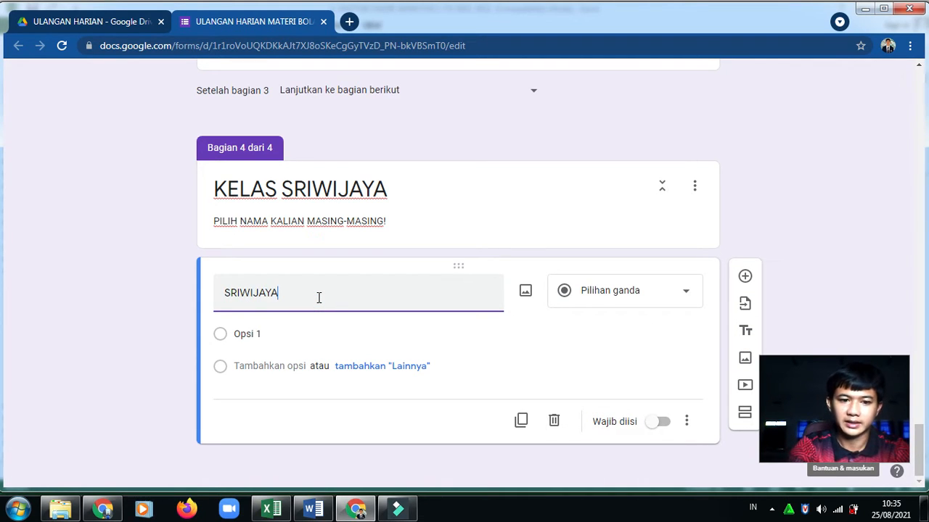
pyautogui.click(266, 510)
pyautogui.click(139, 282)
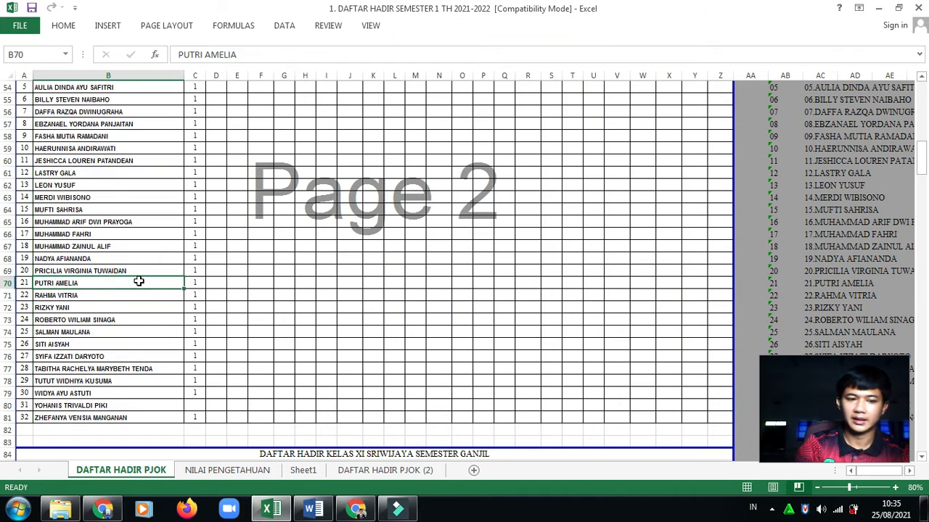
pyautogui.press('pagedown')
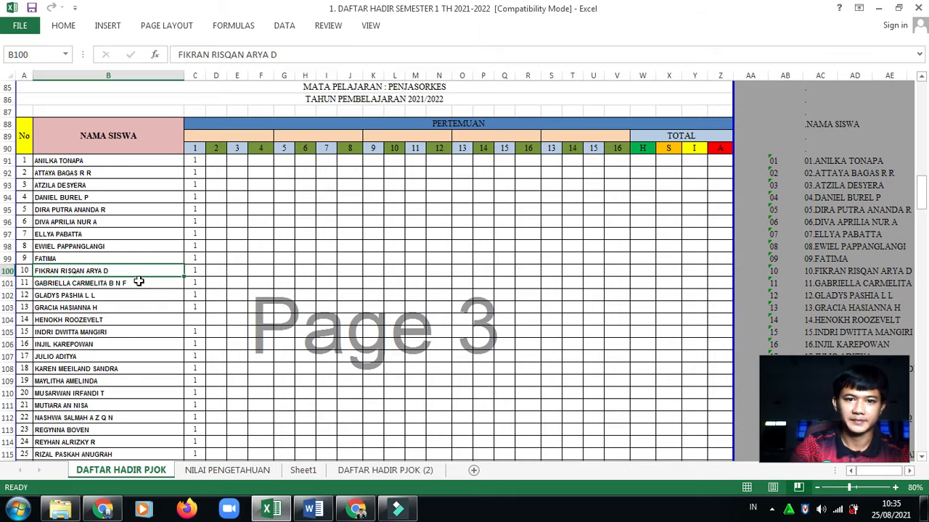
pyautogui.click(84, 160)
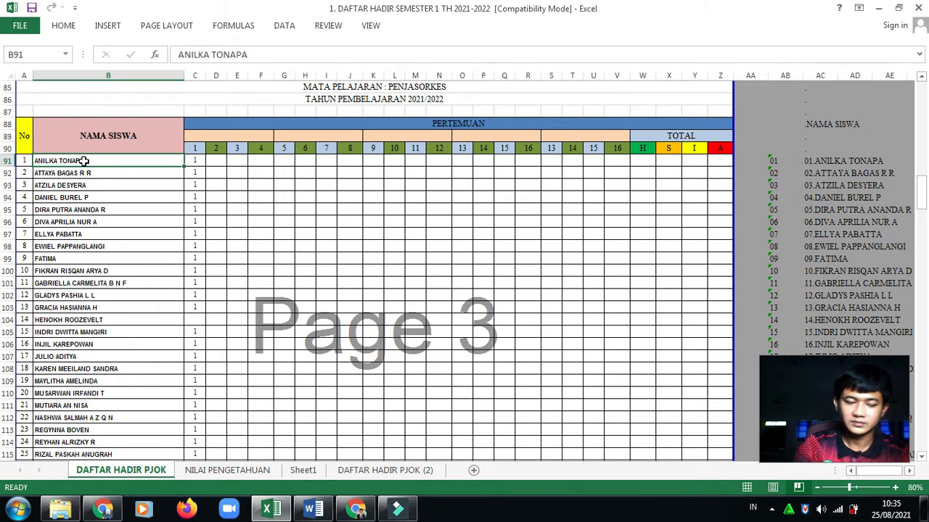
pyautogui.hotkey('shift', 'Down')
pyautogui.hotkey('shift', 'Down')
pyautogui.hotkey('shift', 'Down')
pyautogui.hotkey('shift', 'Down')
pyautogui.hotkey('shift', 'Down')
pyautogui.hotkey('shift', 'Down')
pyautogui.hotkey('shift', 'Down')
pyautogui.hotkey('shift', 'Down')
pyautogui.hotkey('shift', 'Down')
pyautogui.hotkey('shift', 'Down')
pyautogui.hotkey('shift', 'Down')
pyautogui.hotkey('shift', 'Down')
pyautogui.hotkey('shift', 'Down')
pyautogui.hotkey('shift', 'Down')
pyautogui.hotkey('shift', 'Down')
pyautogui.hotkey('shift', 'Down')
pyautogui.hotkey('shift', 'Down')
pyautogui.hotkey('shift', 'Down')
pyautogui.hotkey('shift', 'Down')
pyautogui.hotkey('shift', 'Down')
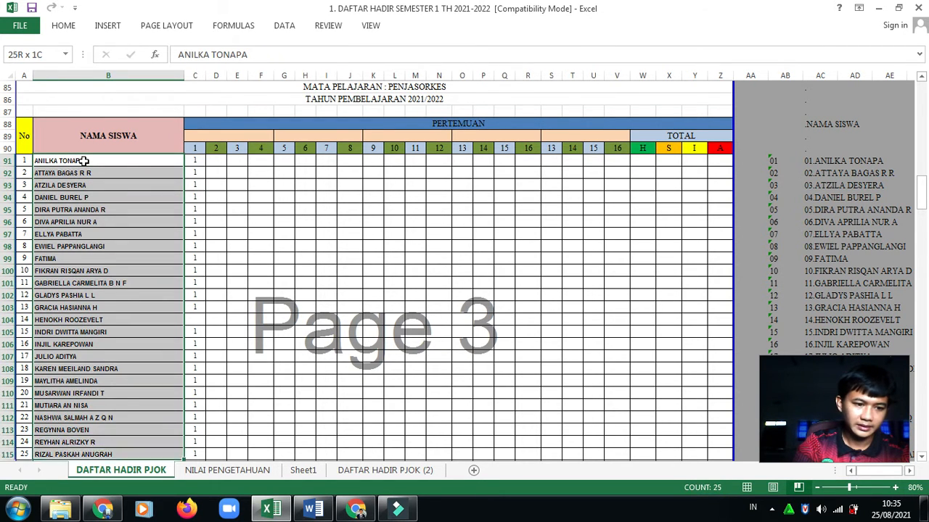
pyautogui.hotkey('shift', 'Down')
pyautogui.hotkey('shift', 'Down')
pyautogui.hotkey('shift', 'Down')
pyautogui.hotkey('shift', 'Down')
pyautogui.hotkey('shift', 'Down')
pyautogui.hotkey('shift', 'Down')
pyautogui.hotkey('shift', 'Down')
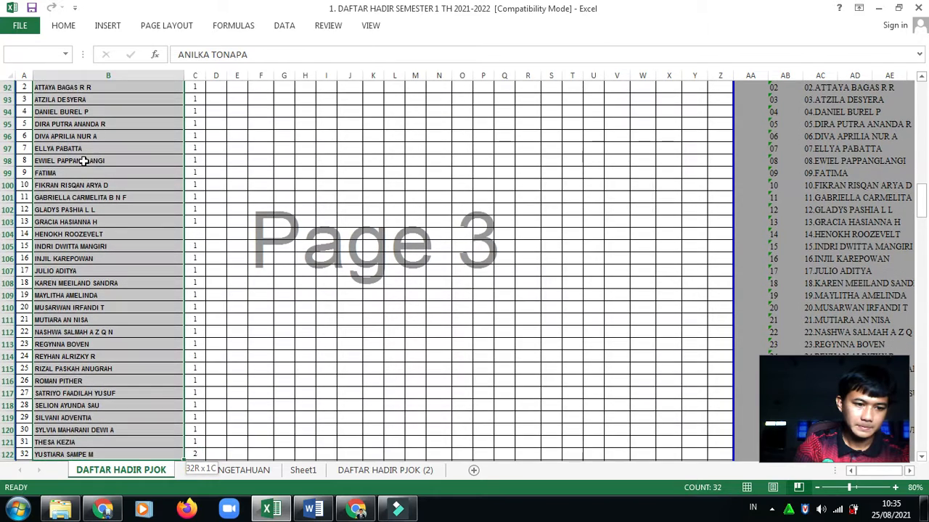
pyautogui.hotkey('shift', 'Down')
pyautogui.hotkey('shift', 'Down')
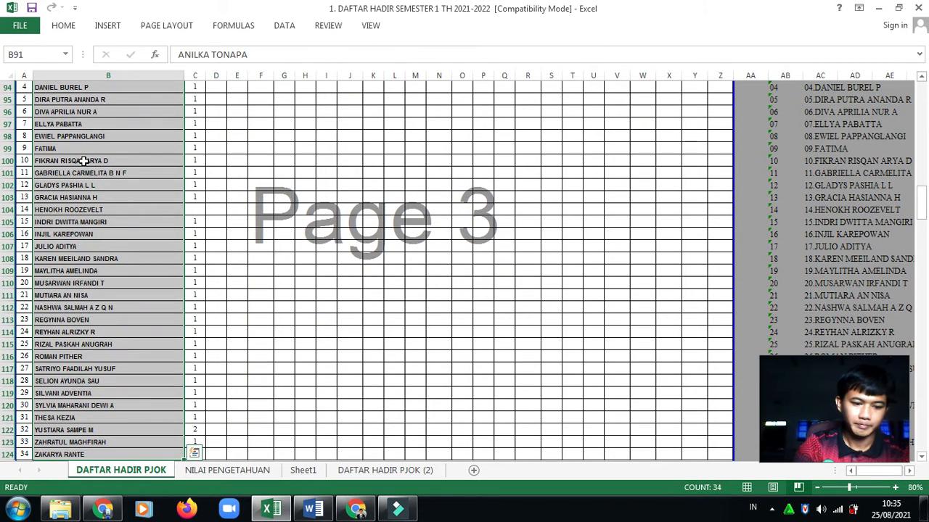
pyautogui.hotkey('ctrl', 'c')
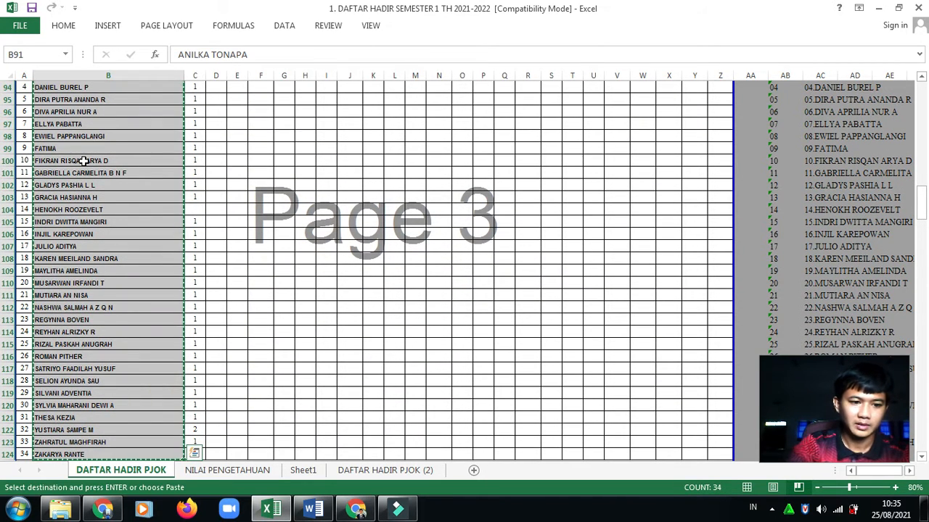
pyautogui.click(355, 507)
pyautogui.click(268, 332)
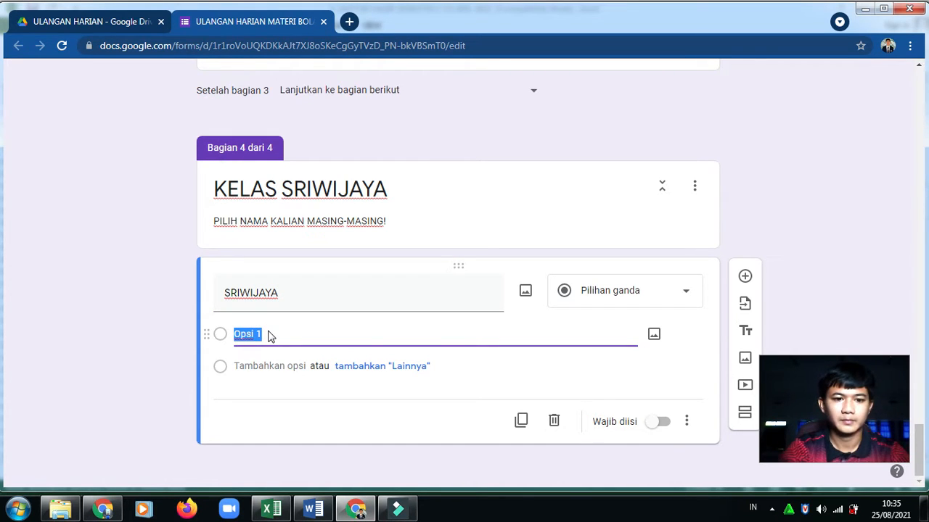
# Paste the 34 names as the SRIWIJAYA question's options and mark it required
pyautogui.hotkey('ctrl', 'v')
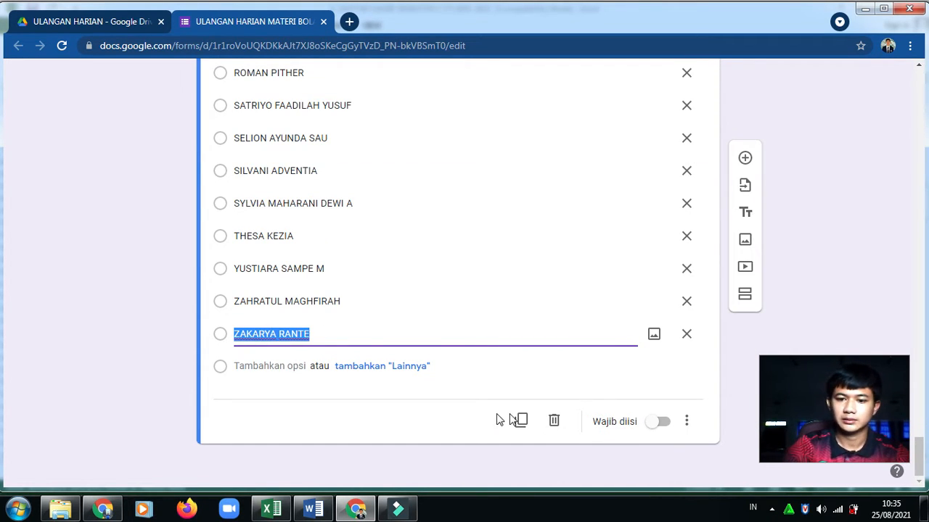
pyautogui.click(660, 423)
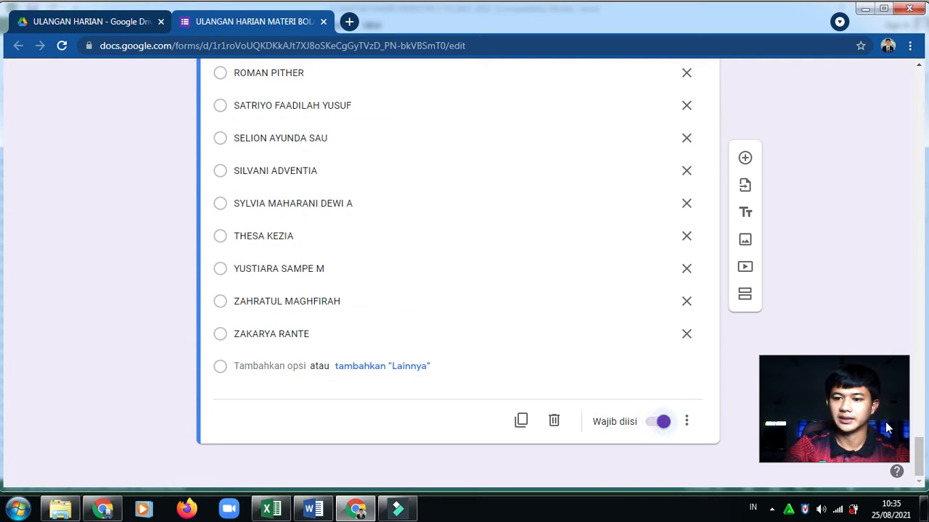
pyautogui.click(919, 461)
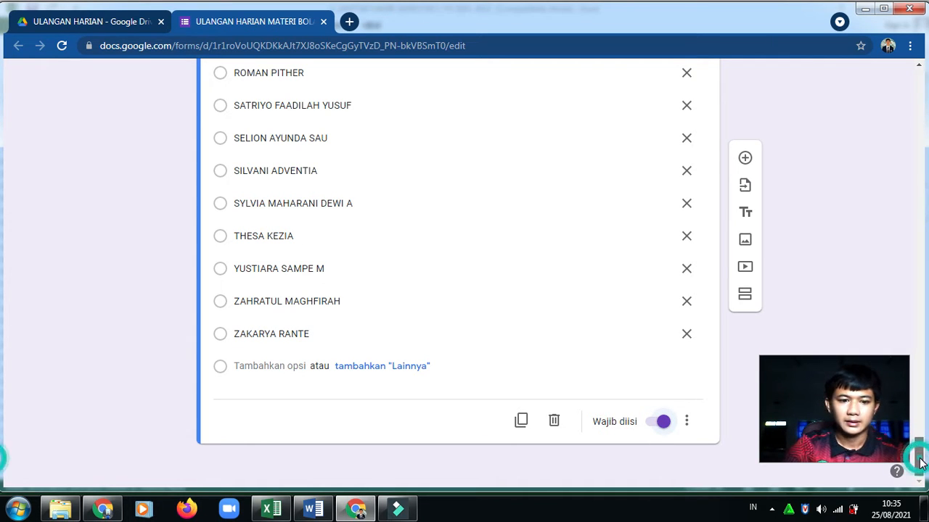
pyautogui.moveTo(919, 461); pyautogui.dragTo(923, 103)
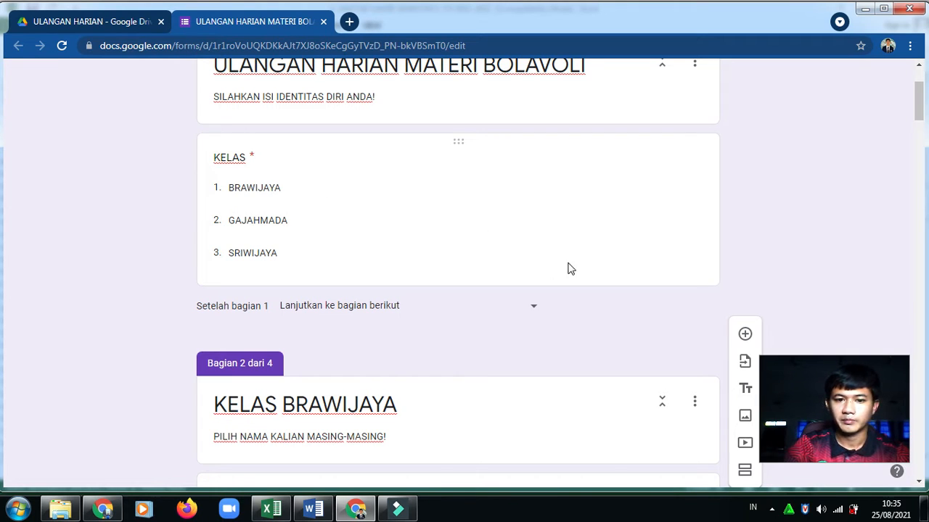
# Turn on 'Buka bagian berdasarkan jawaban' for the KELAS question
pyautogui.click(670, 203)
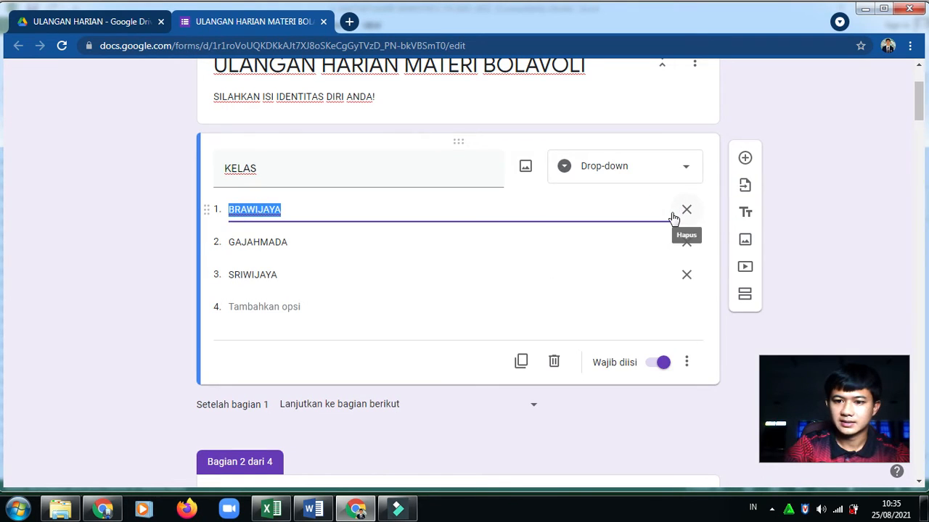
pyautogui.click(684, 360)
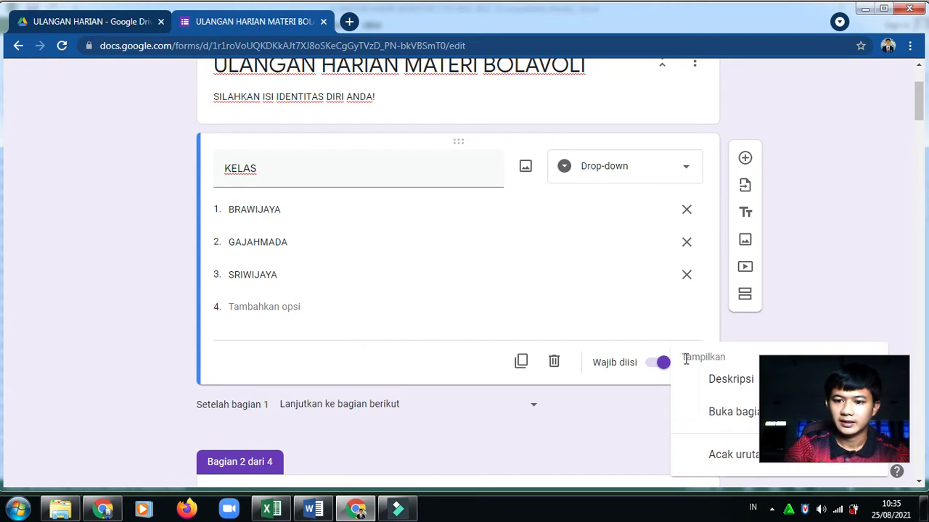
pyautogui.moveTo(837, 377); pyautogui.dragTo(847, 239)
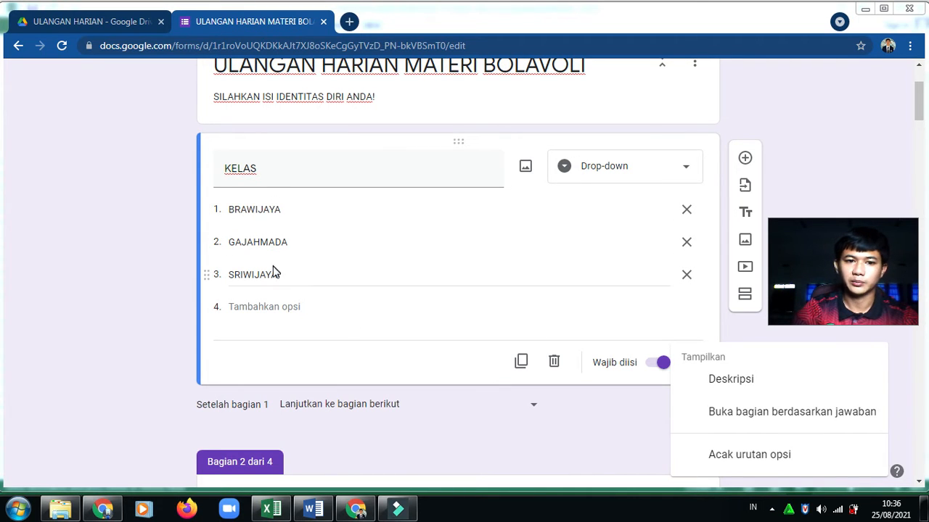
pyautogui.click(755, 417)
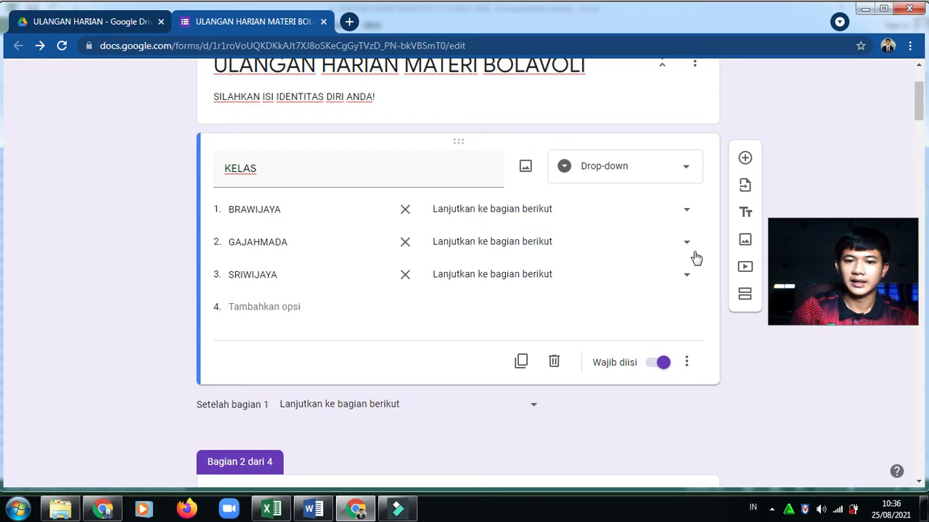
# Route BRAWIJAYA answers to section 2, GAJAHMADA to section 3, and SRIWIJAYA to section 4
pyautogui.click(665, 210)
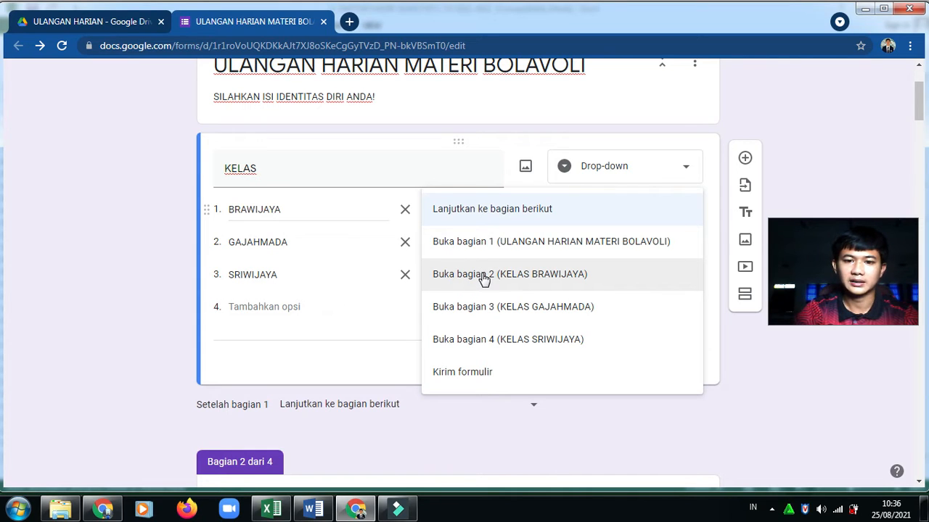
pyautogui.click(484, 279)
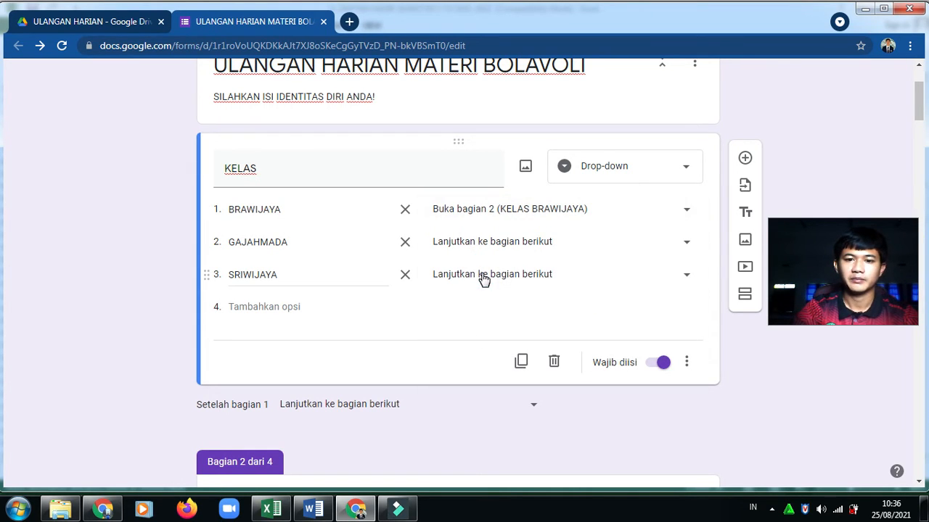
pyautogui.click(622, 243)
pyautogui.click(515, 341)
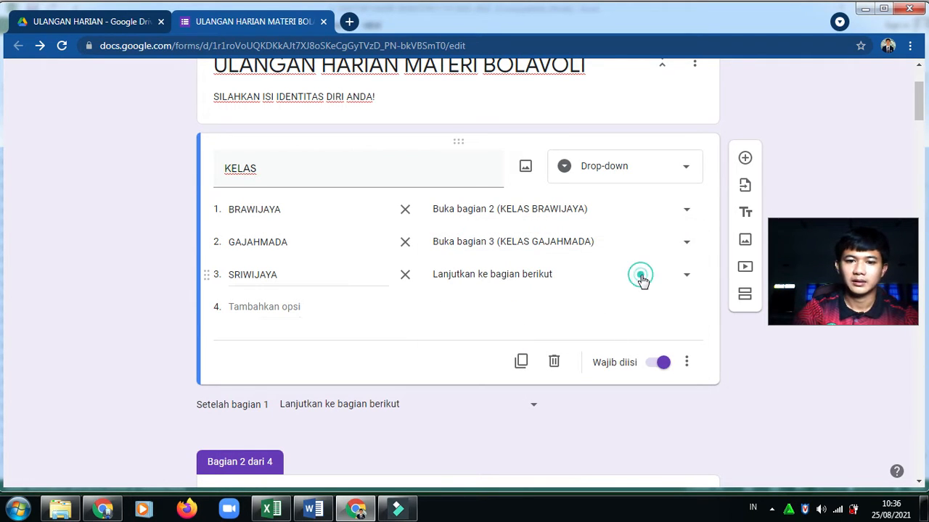
pyautogui.click(640, 275)
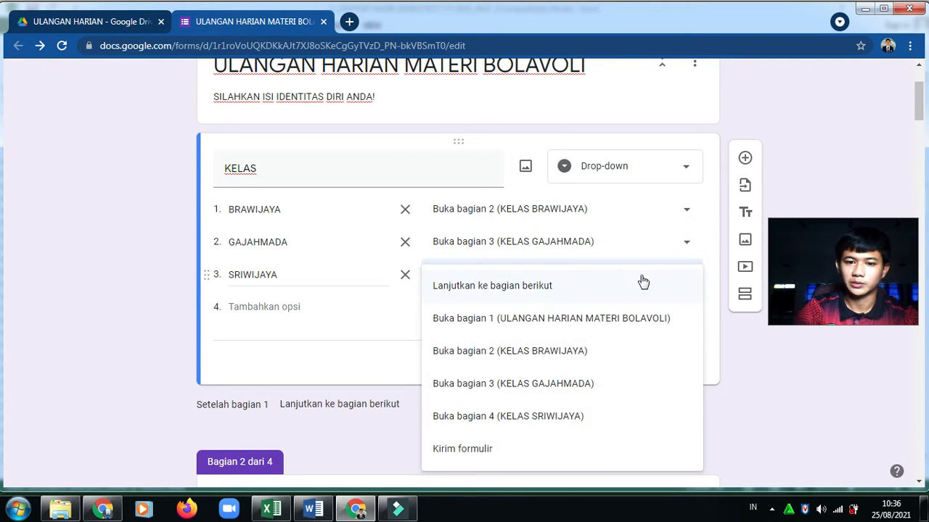
pyautogui.click(514, 422)
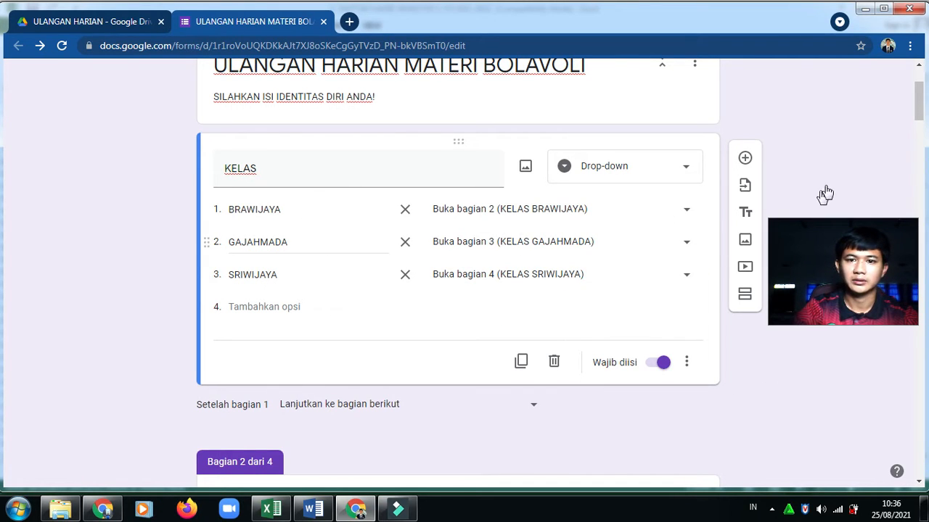
pyautogui.moveTo(917, 102); pyautogui.dragTo(909, 467)
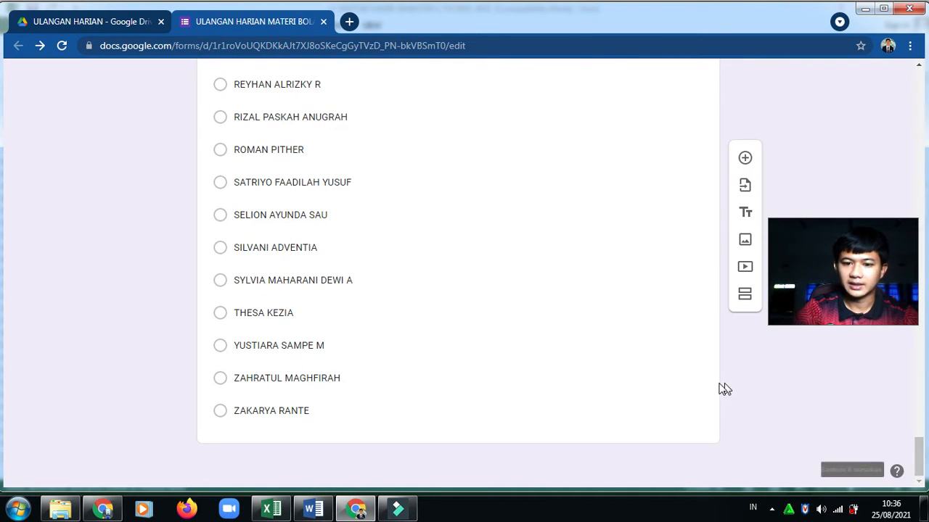
# Add a new untitled section 5 after the SRIWIJAYA question
pyautogui.click(658, 392)
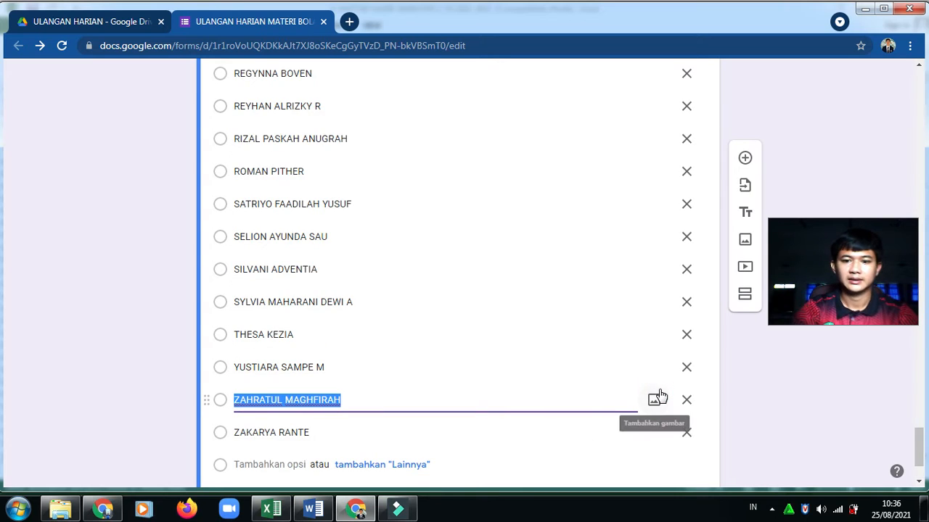
pyautogui.click(745, 298)
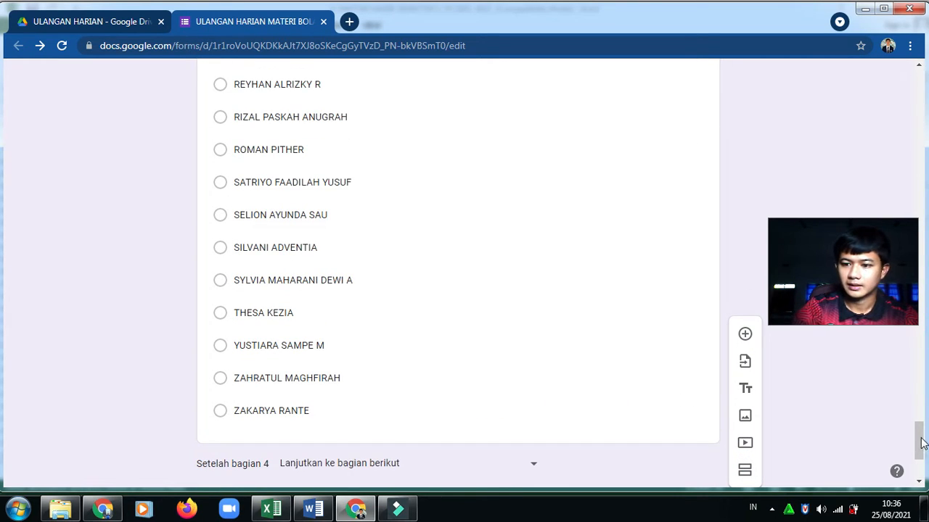
pyautogui.moveTo(920, 432); pyautogui.dragTo(910, 463)
# Title section 5 'SOAL ULANGAN HARIAN MATERI BOLAVOLI', describe it 'SILAHKAN PILIH JAWABAN YANG PALING TEPAT!', add a question
pyautogui.click(413, 384)
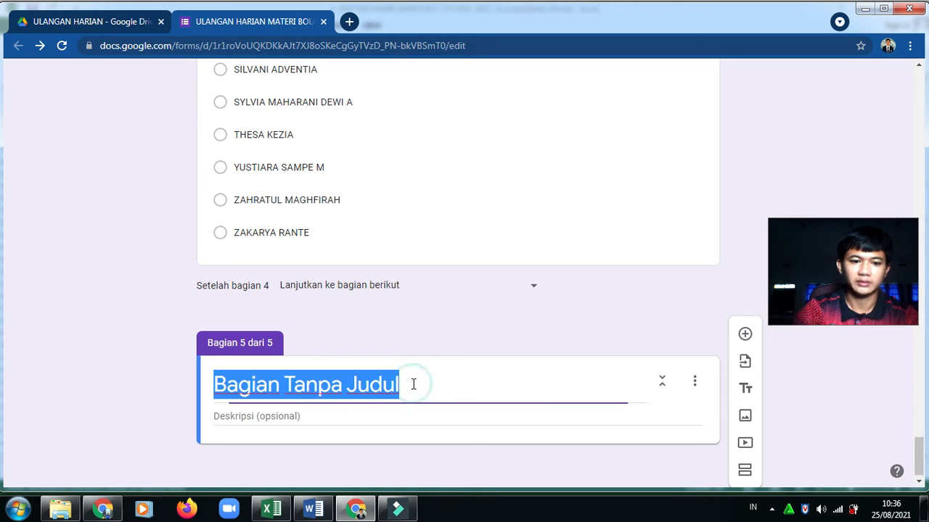
pyautogui.write('SO')
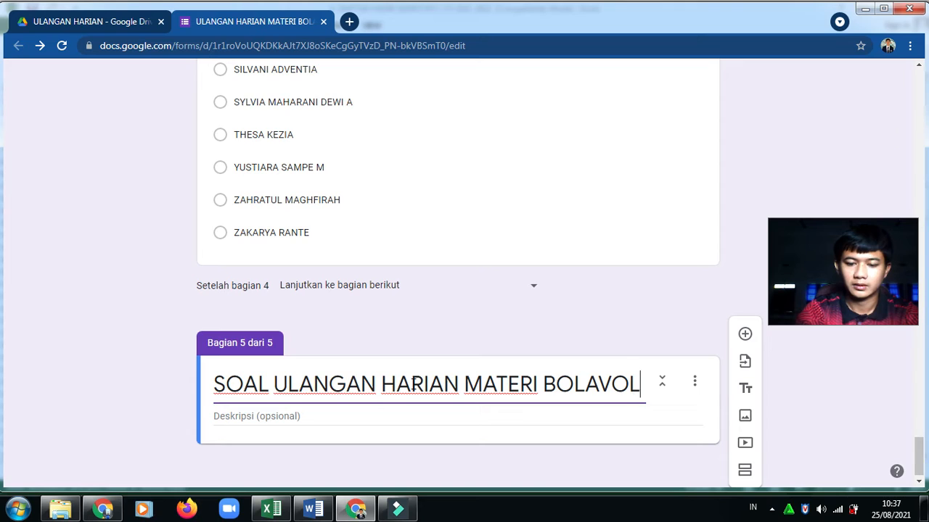
pyautogui.click(291, 416)
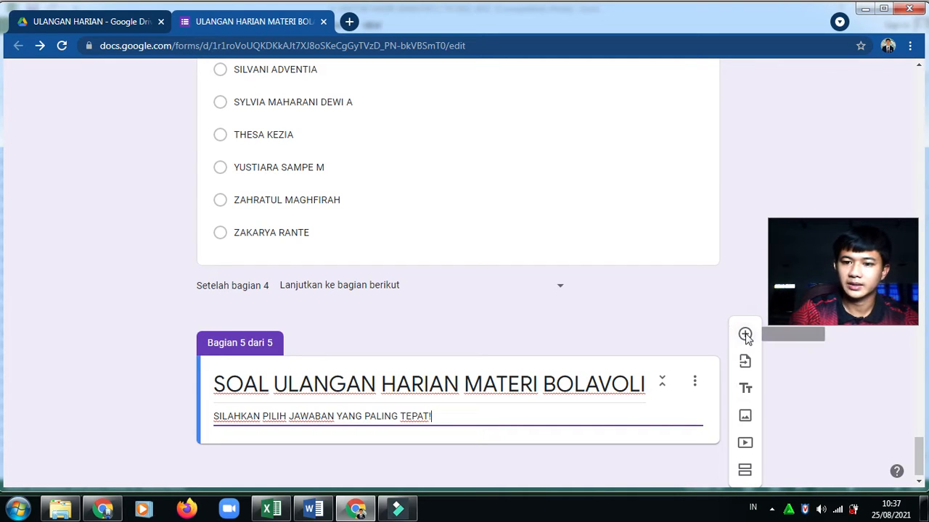
pyautogui.click(745, 335)
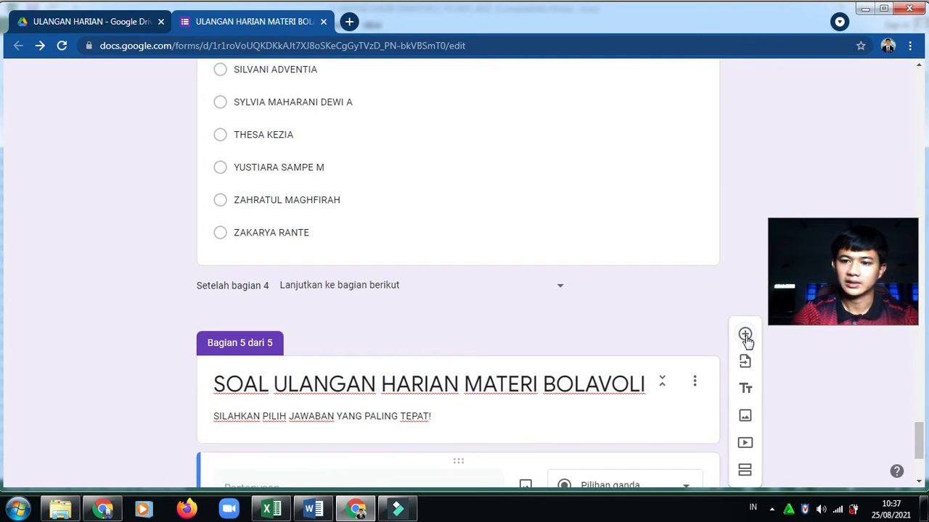
# Paste question 3's text and its five answers, Telapak tangan through Punggung tangan, from Word
pyautogui.moveTo(918, 433); pyautogui.dragTo(915, 462)
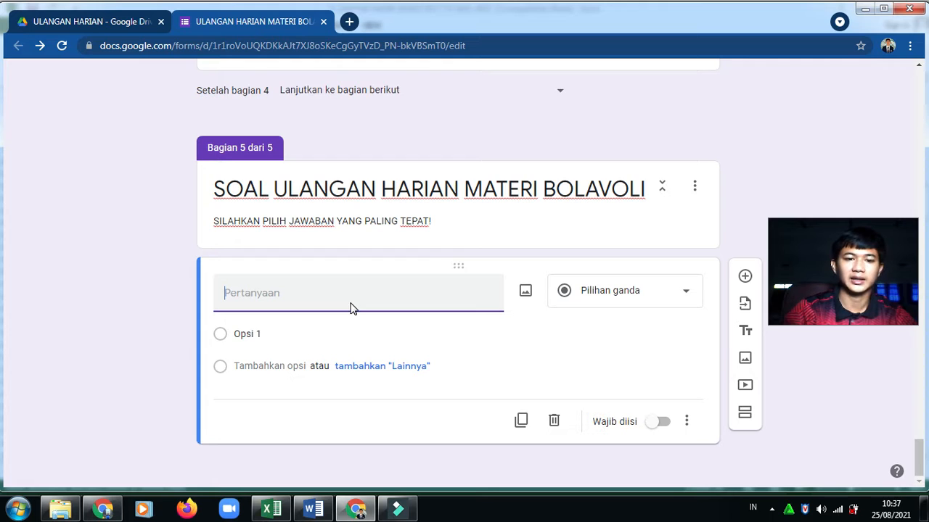
pyautogui.click(313, 509)
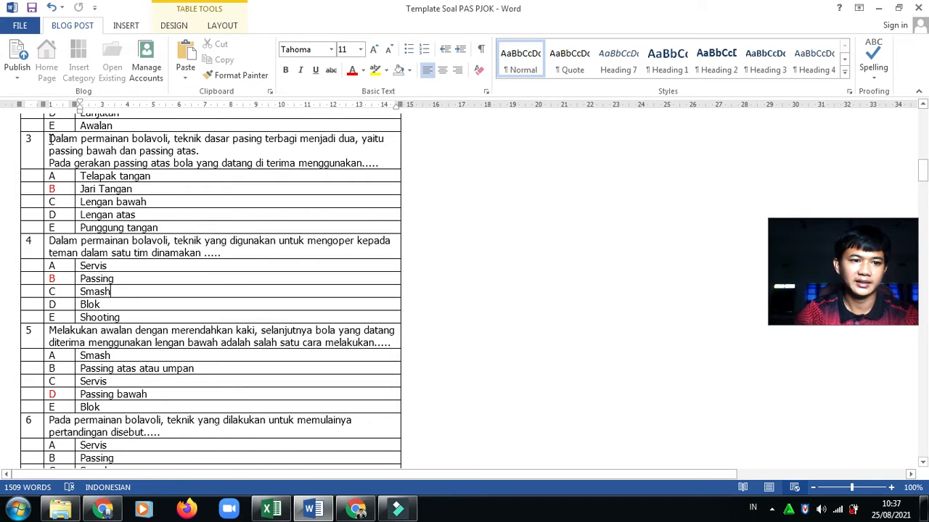
pyautogui.moveTo(49, 139); pyautogui.dragTo(373, 162)
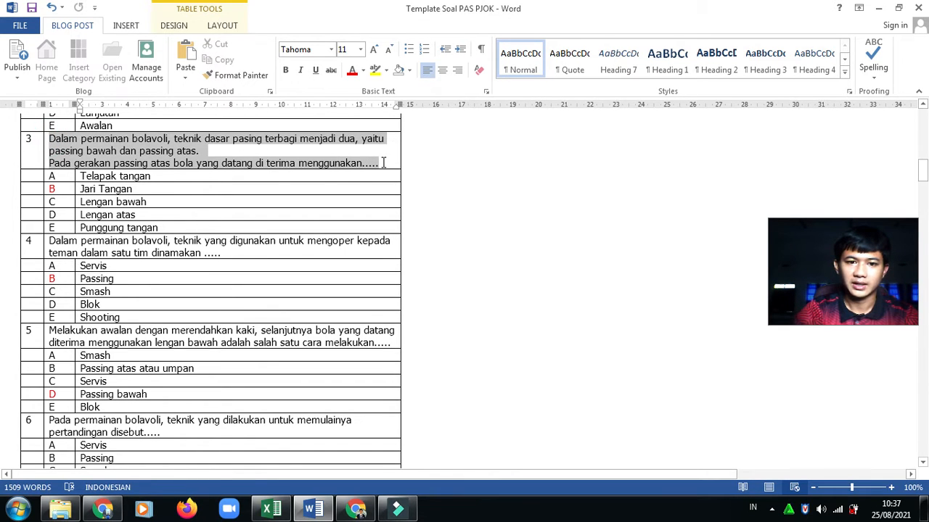
pyautogui.hotkey('ctrl', 'c')
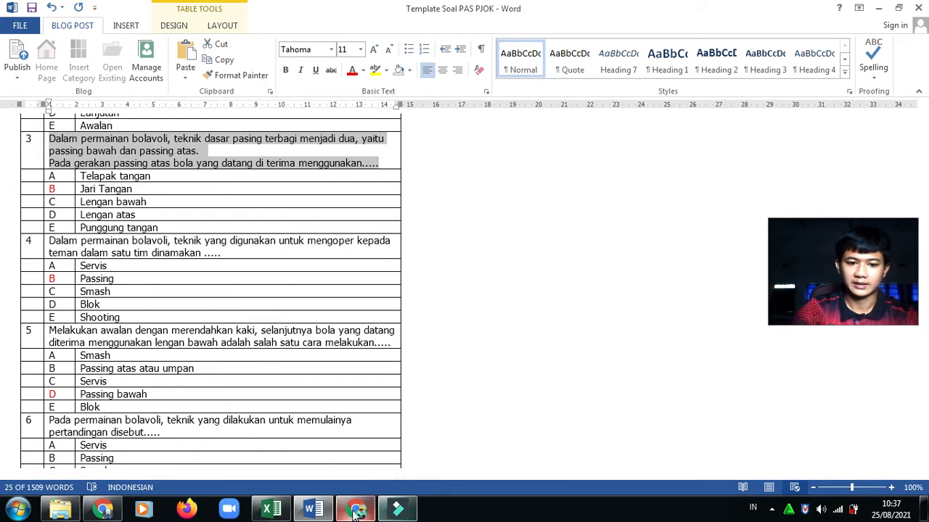
pyautogui.click(355, 510)
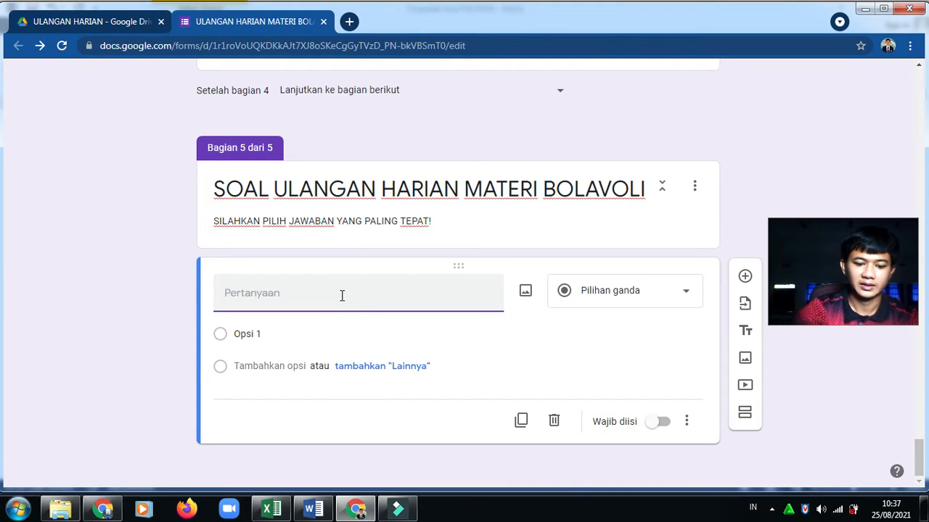
pyautogui.hotkey('ctrl', 'v')
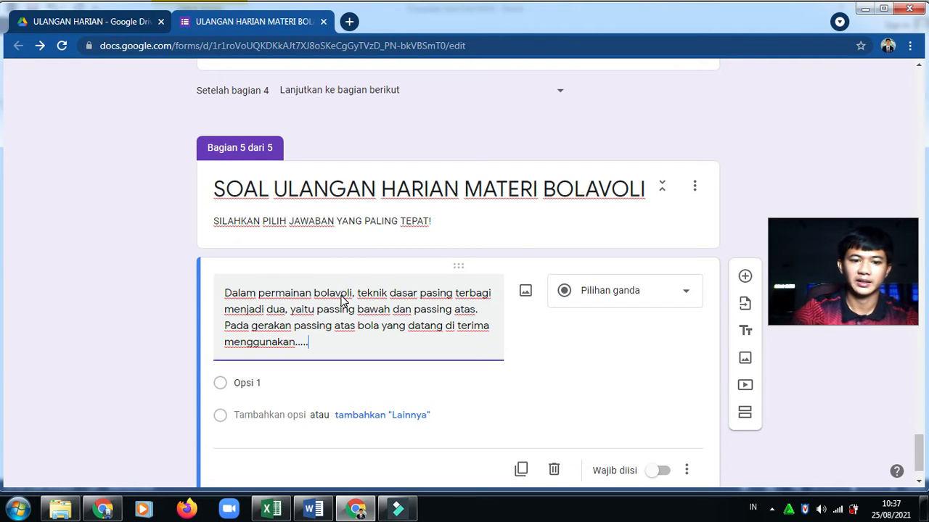
pyautogui.click(312, 510)
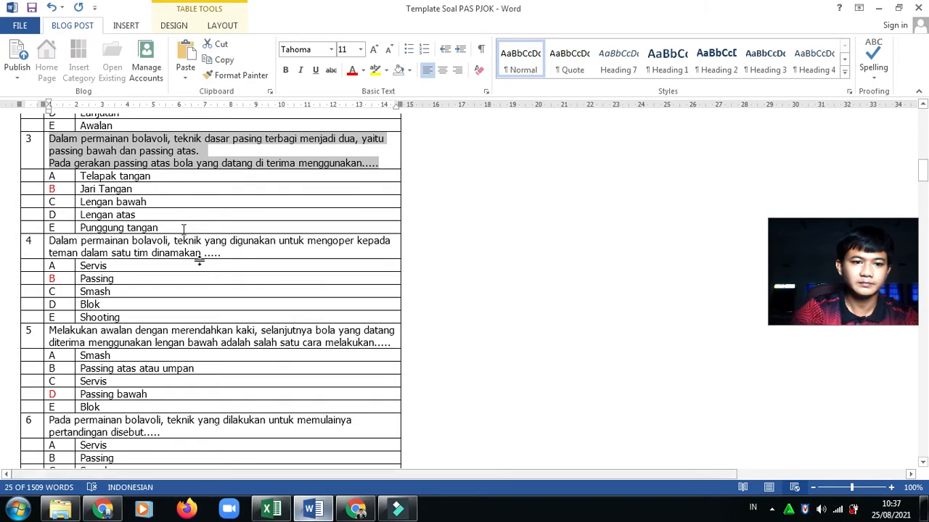
pyautogui.moveTo(81, 175); pyautogui.dragTo(169, 229)
pyautogui.hotkey('ctrl', 'c')
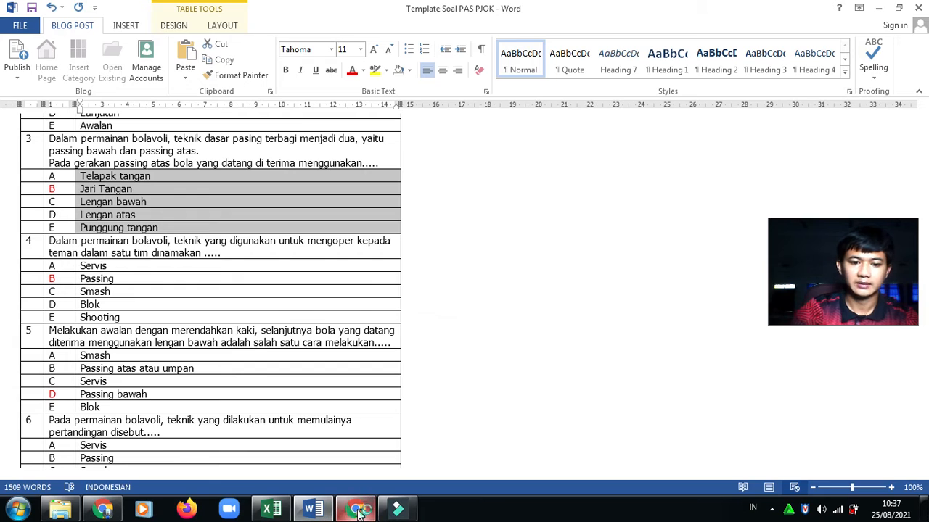
pyautogui.click(355, 510)
pyautogui.click(321, 384)
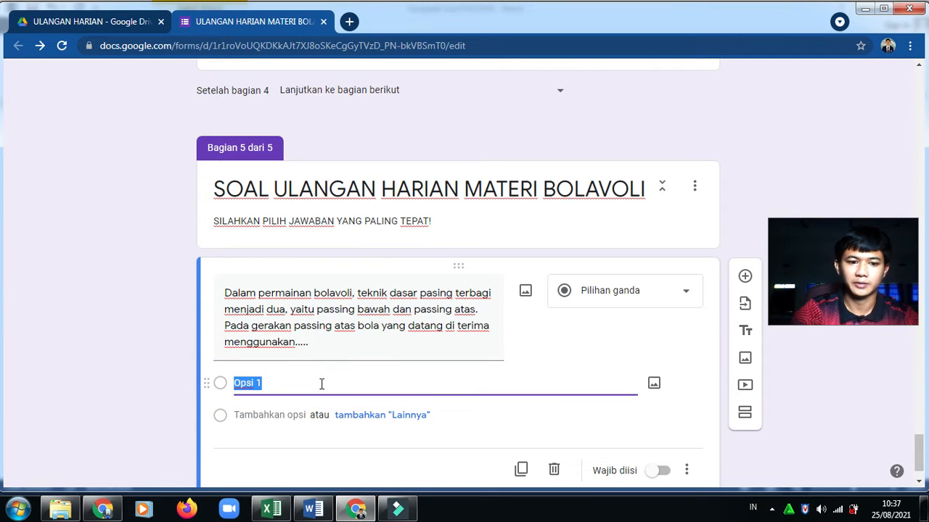
pyautogui.hotkey('ctrl', 'v')
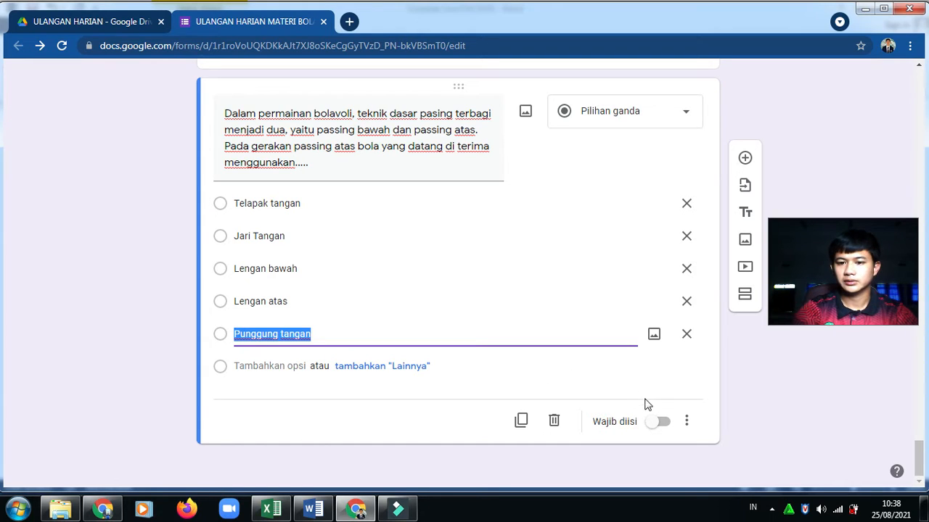
# Make the question required and shuffle the order of its answer options
pyautogui.click(661, 422)
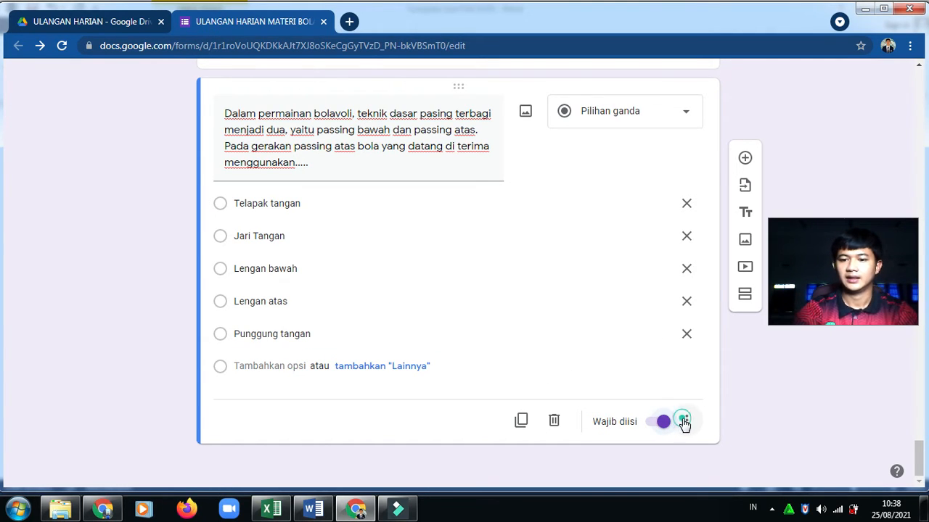
pyautogui.click(683, 420)
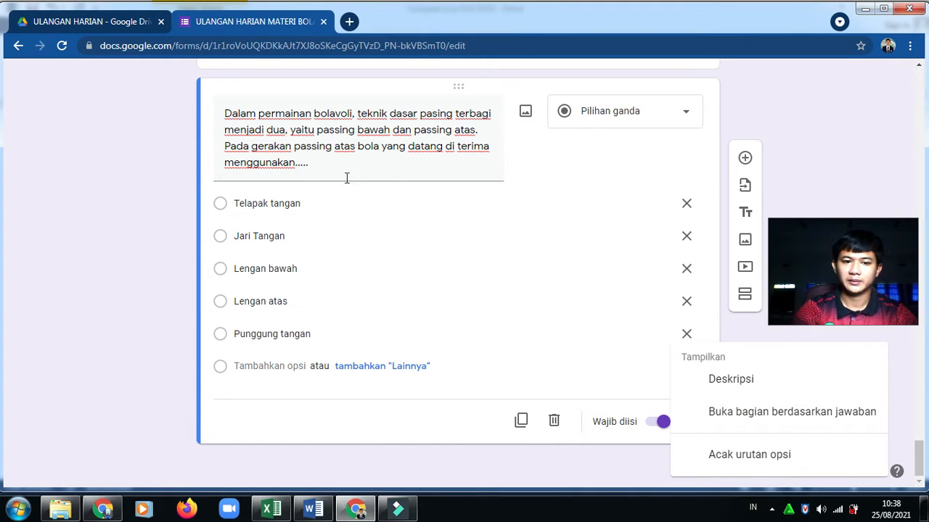
pyautogui.click(751, 457)
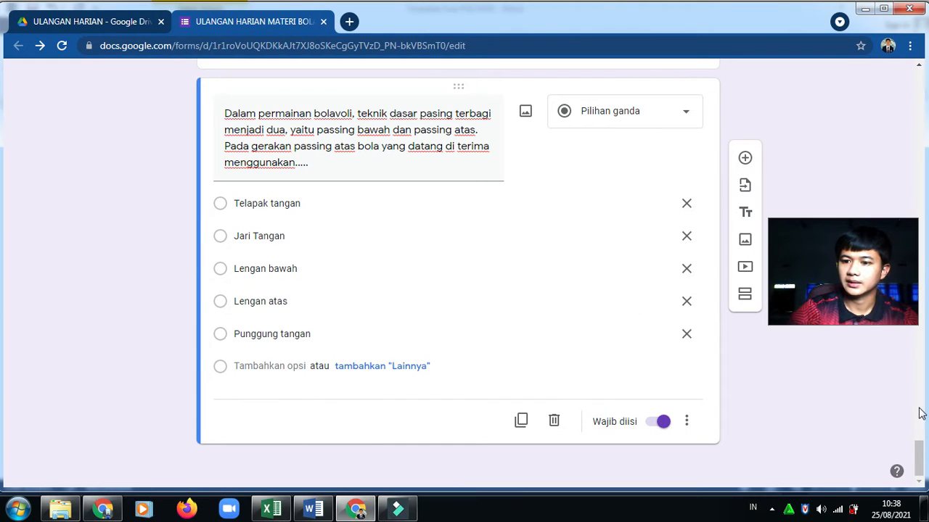
pyautogui.moveTo(919, 454); pyautogui.dragTo(920, 55)
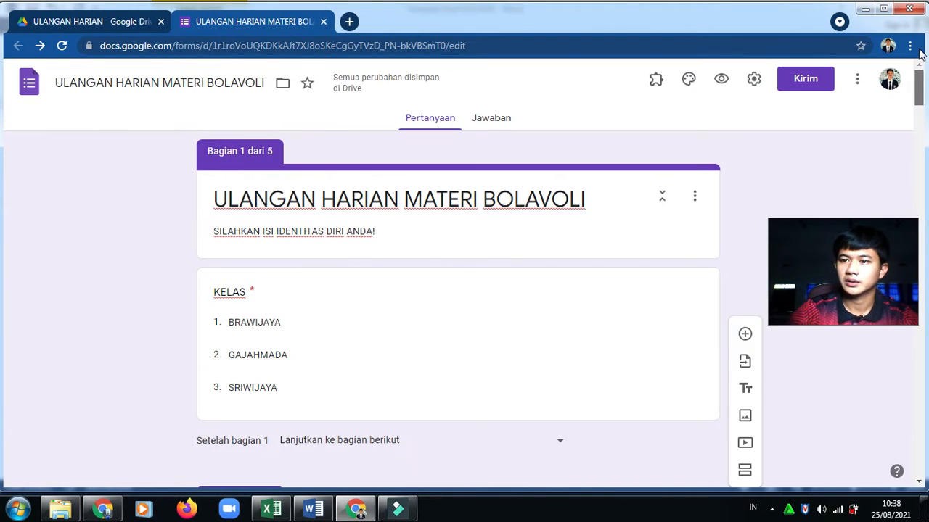
# Switch on 'Jadikan ini sebagai kuis' in the Kuis settings and save
pyautogui.click(753, 81)
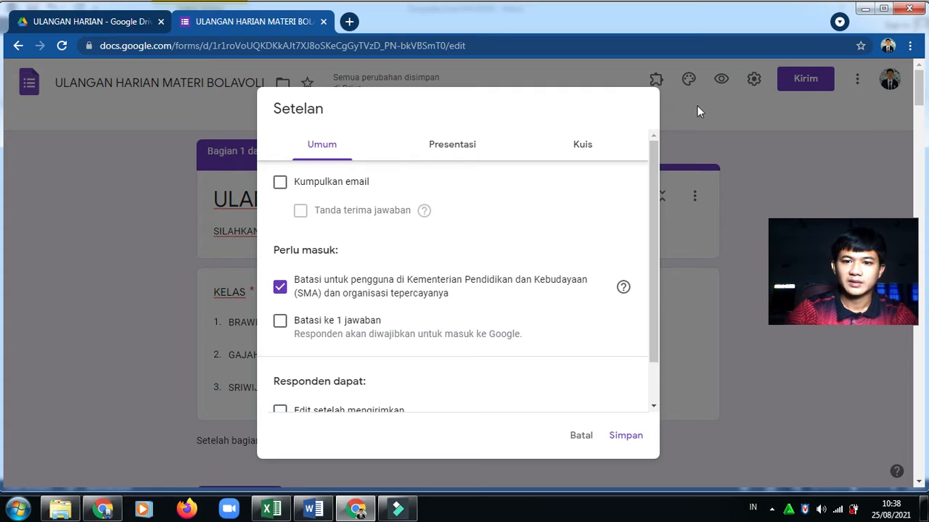
pyautogui.click(584, 146)
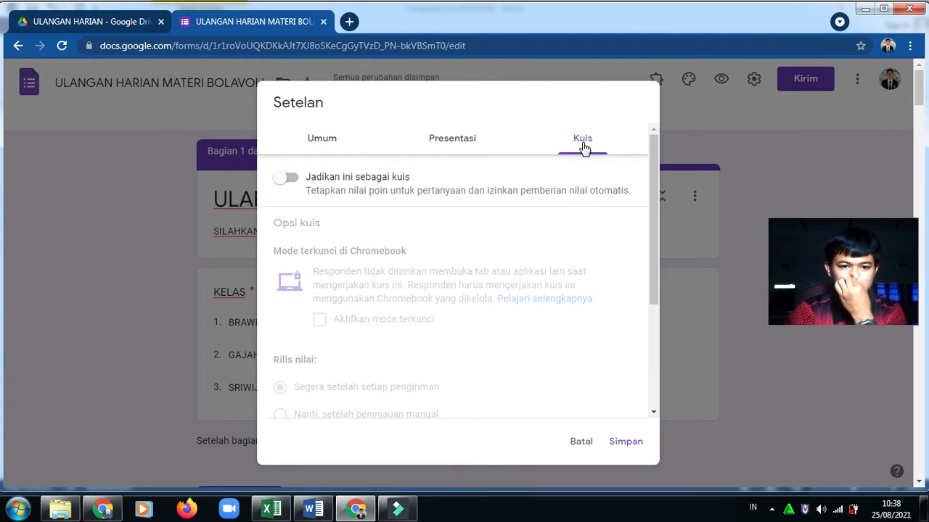
pyautogui.click(285, 179)
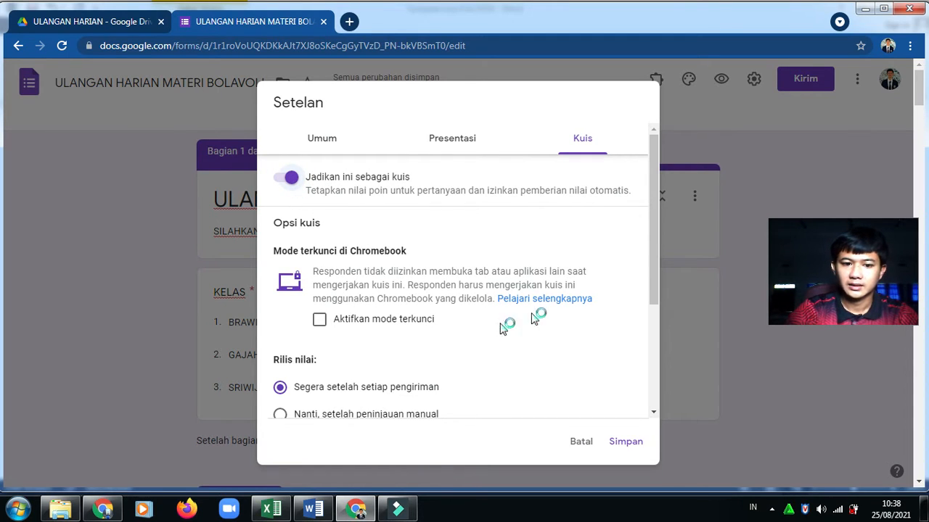
pyautogui.click(622, 445)
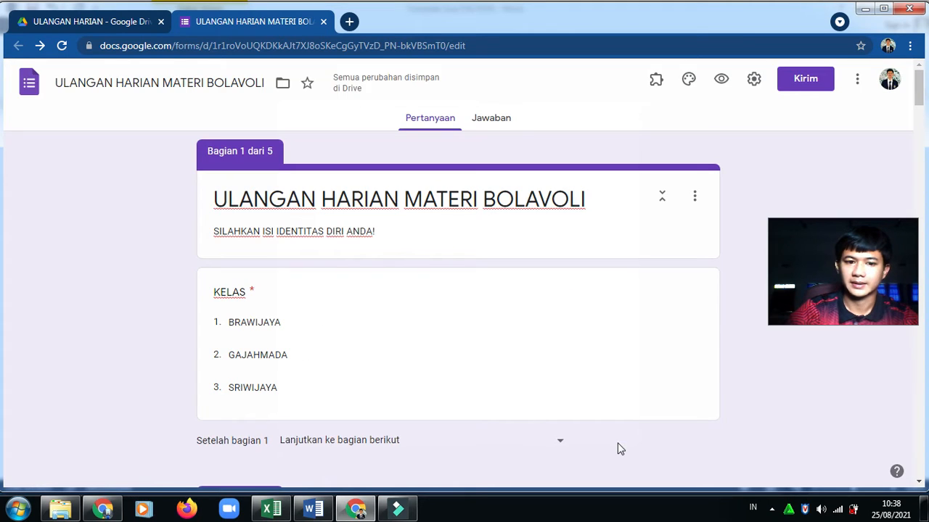
pyautogui.moveTo(918, 91); pyautogui.dragTo(920, 480)
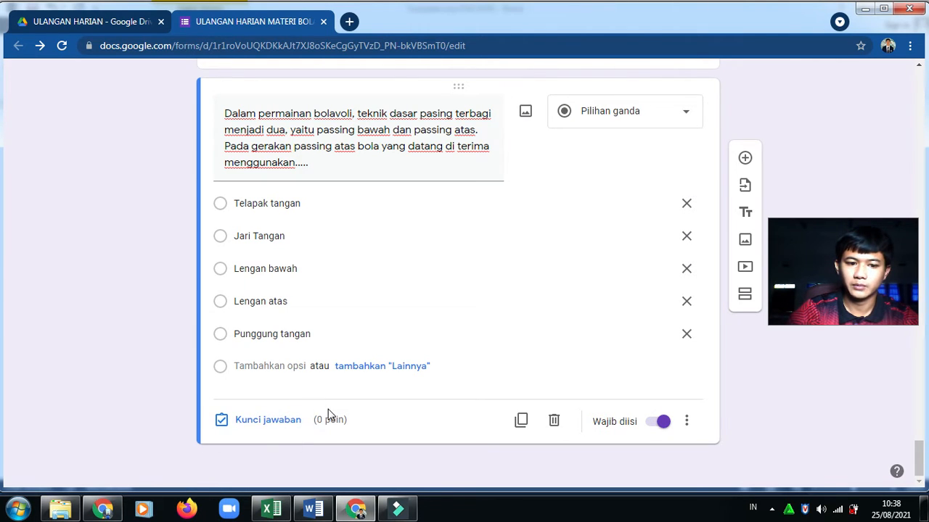
# Set the answer key to Jari Tangan for 1 point and add a blank question below
pyautogui.click(267, 421)
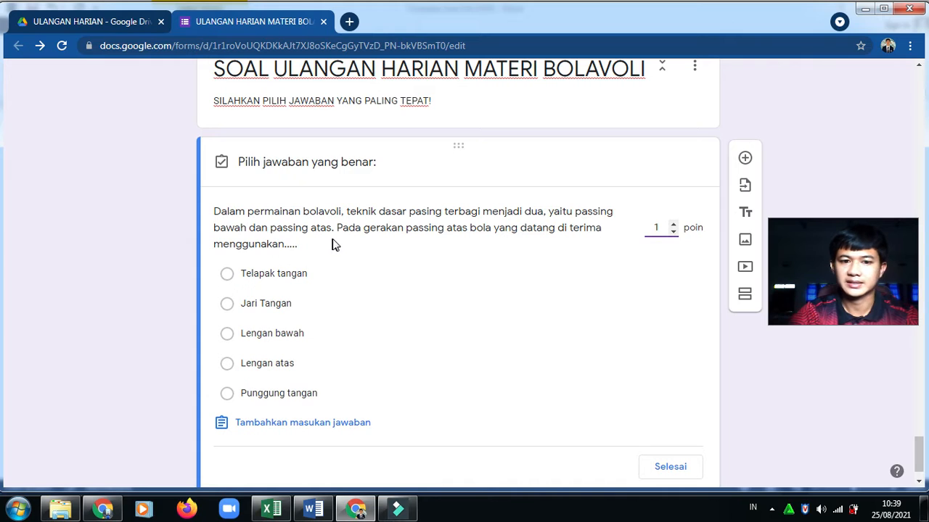
pyautogui.click(226, 305)
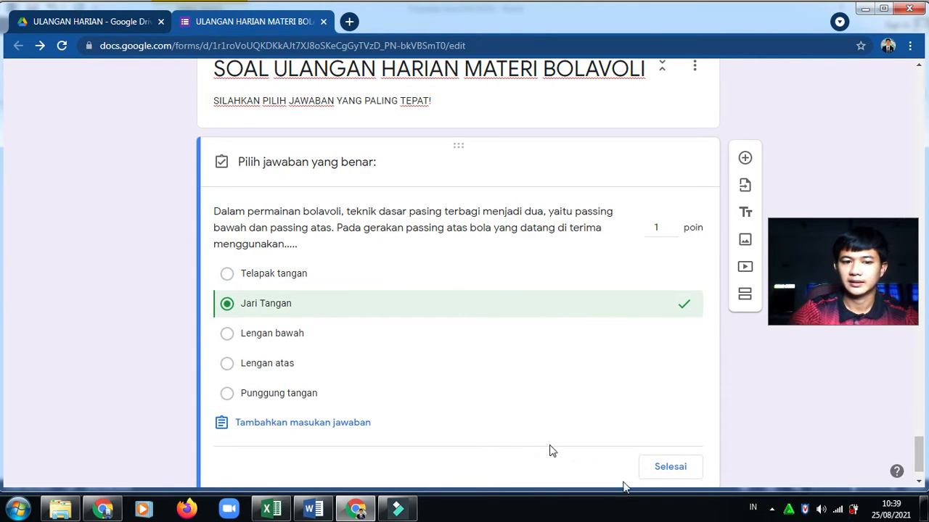
pyautogui.click(674, 469)
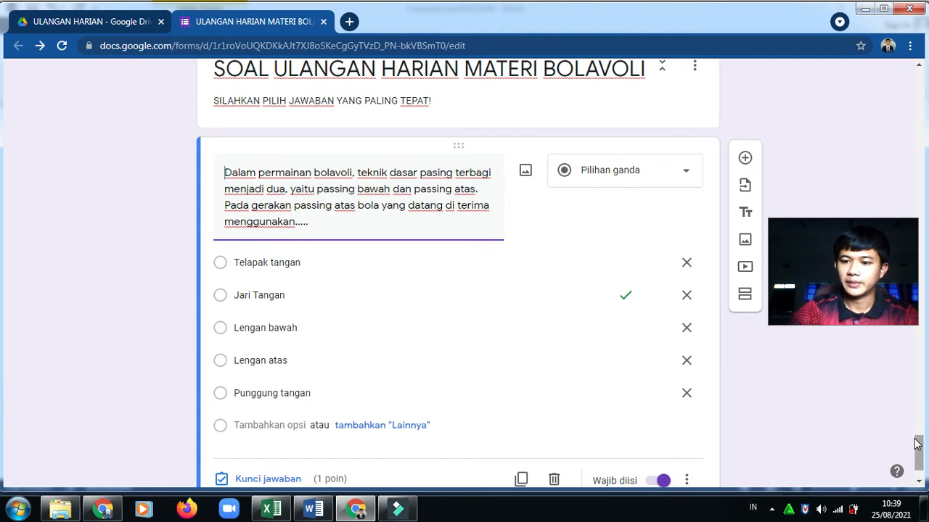
pyautogui.moveTo(918, 444); pyautogui.dragTo(918, 455)
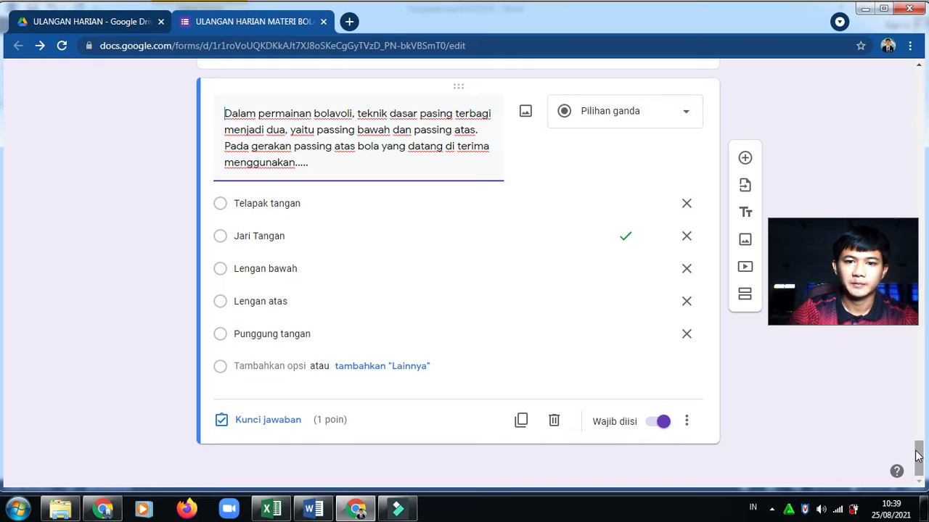
pyautogui.click(746, 158)
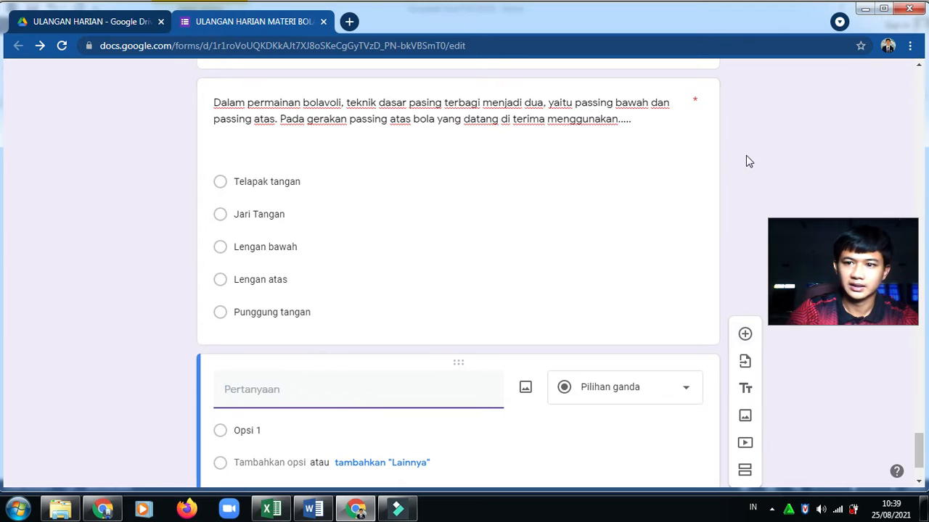
# Paste question 4's text and its options Servis, Passing, Smash, Blok and Shooting from Word
pyautogui.click(272, 510)
pyautogui.click(312, 510)
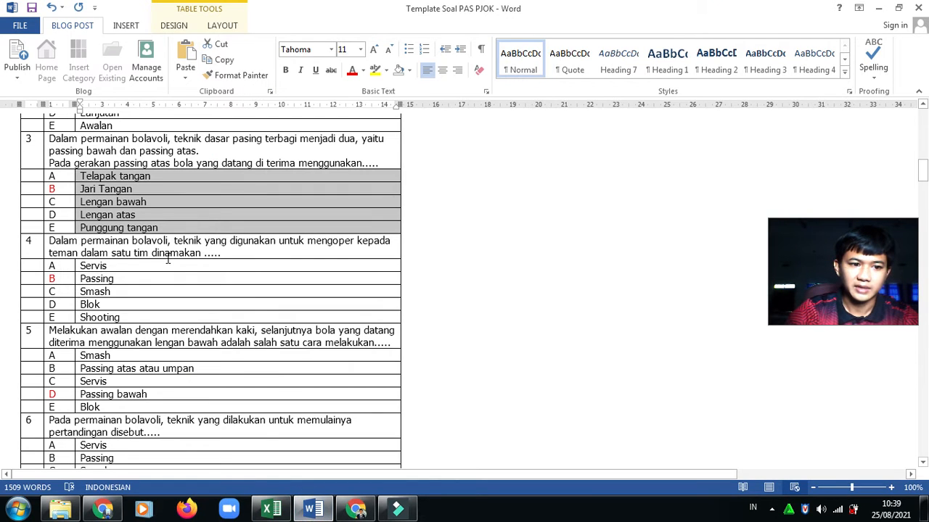
pyautogui.moveTo(55, 241); pyautogui.dragTo(226, 253)
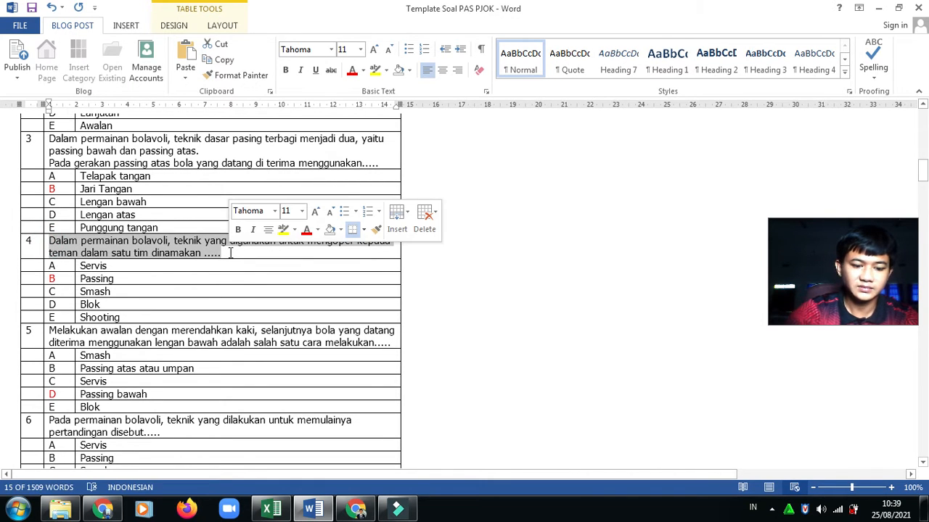
pyautogui.click(355, 510)
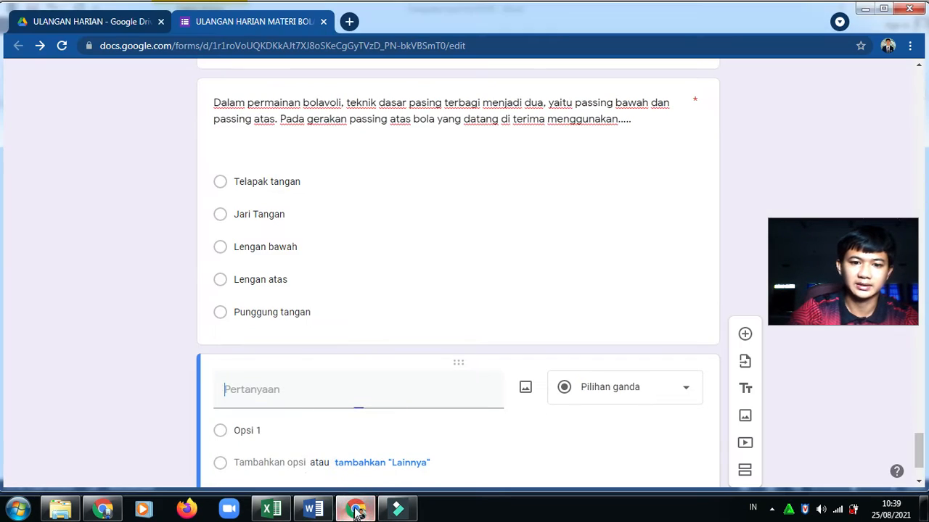
pyautogui.click(308, 391)
pyautogui.hotkey('ctrl', 'v')
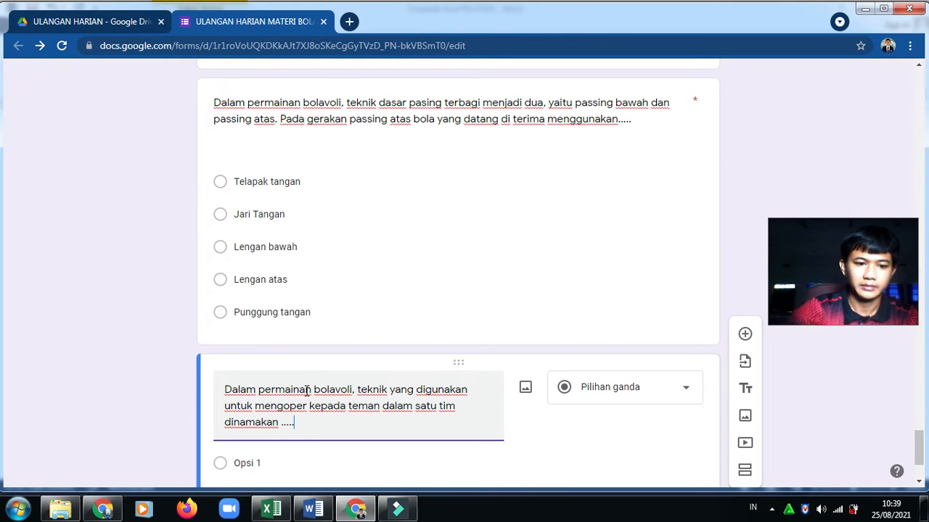
pyautogui.click(313, 510)
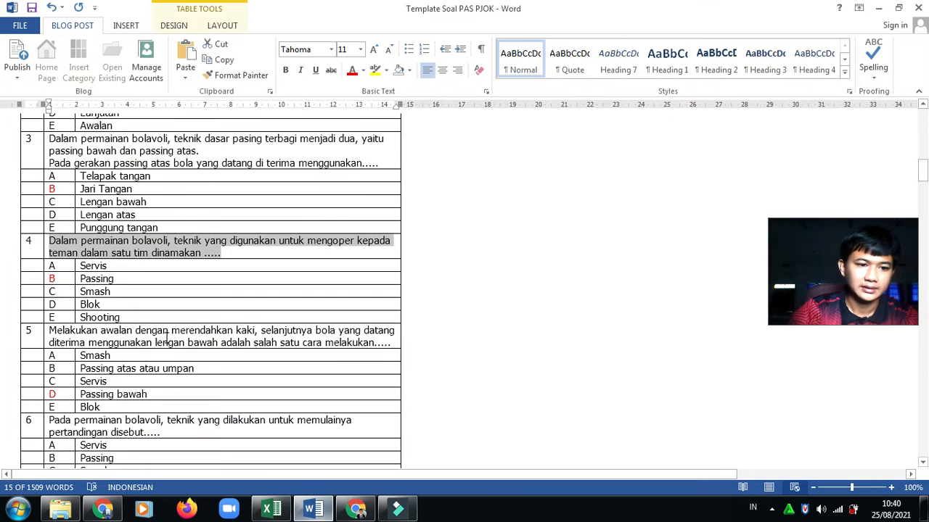
pyautogui.moveTo(80, 266); pyautogui.dragTo(148, 317)
pyautogui.hotkey('ctrl', 'c')
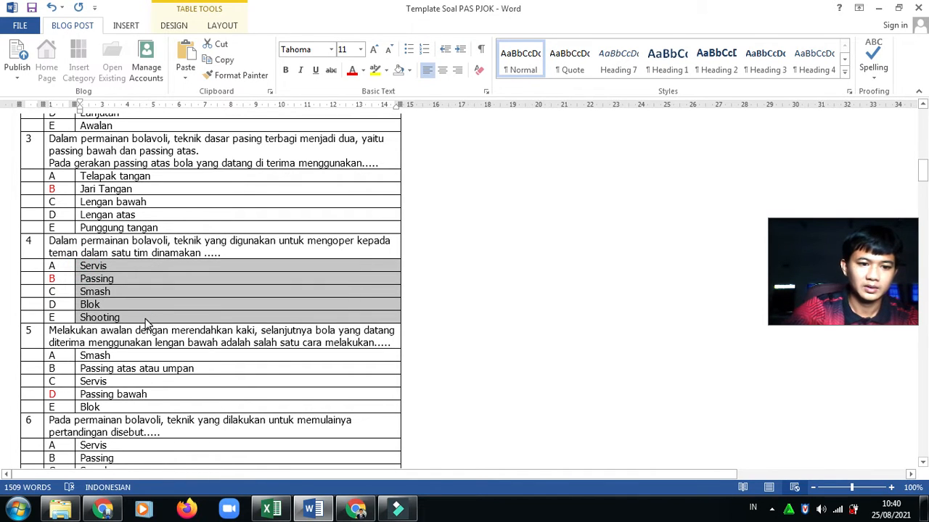
pyautogui.click(355, 510)
pyautogui.click(287, 466)
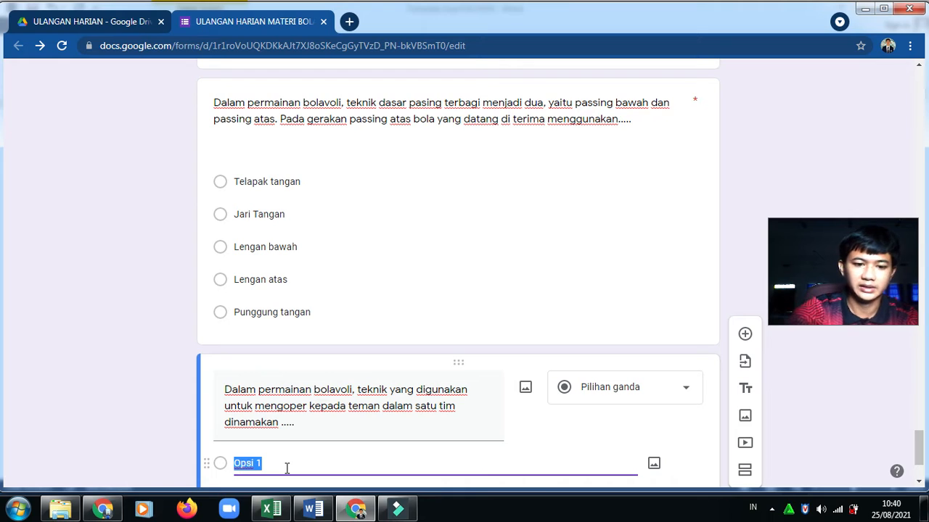
pyautogui.hotkey('ctrl', 'v')
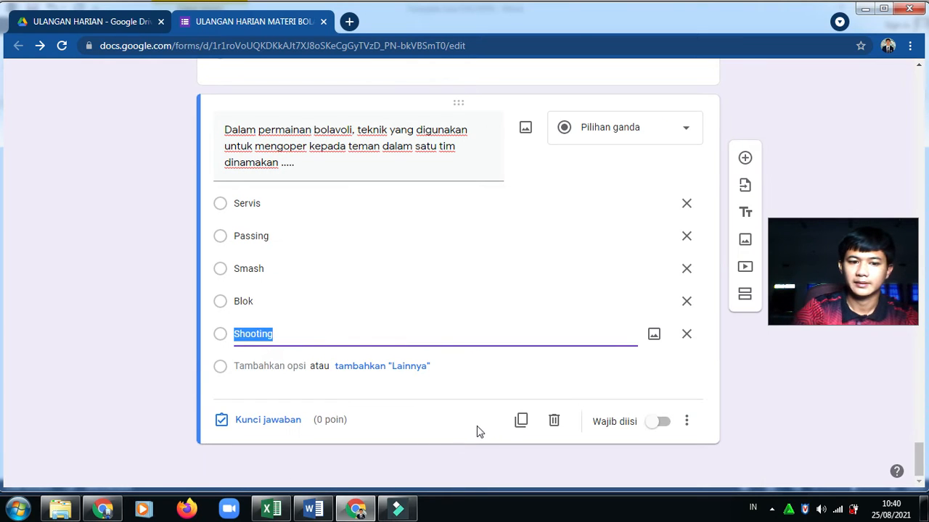
# Make the question required and shuffle its answer option order
pyautogui.click(659, 423)
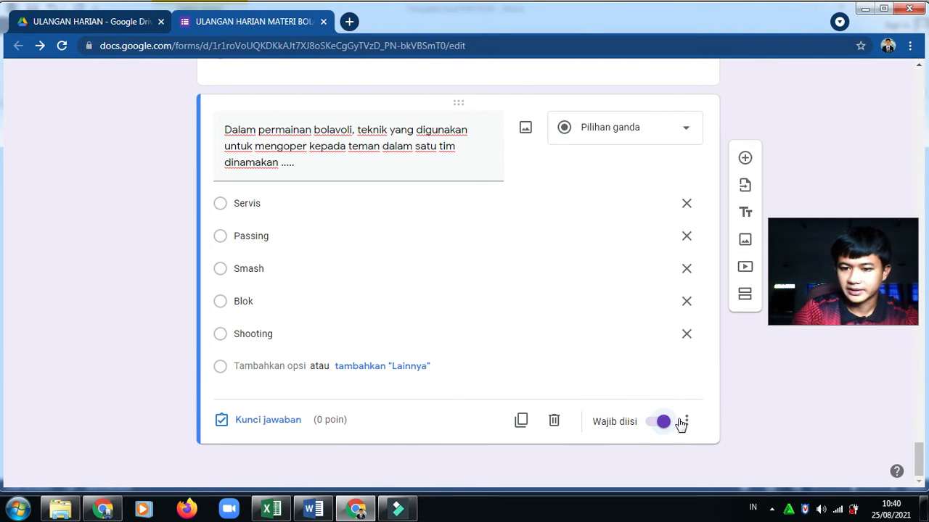
pyautogui.click(686, 422)
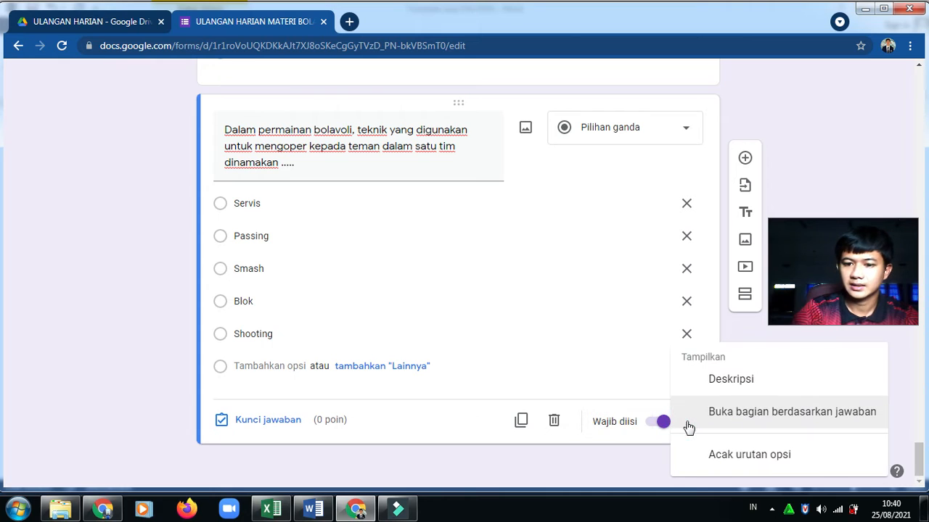
pyautogui.click(728, 453)
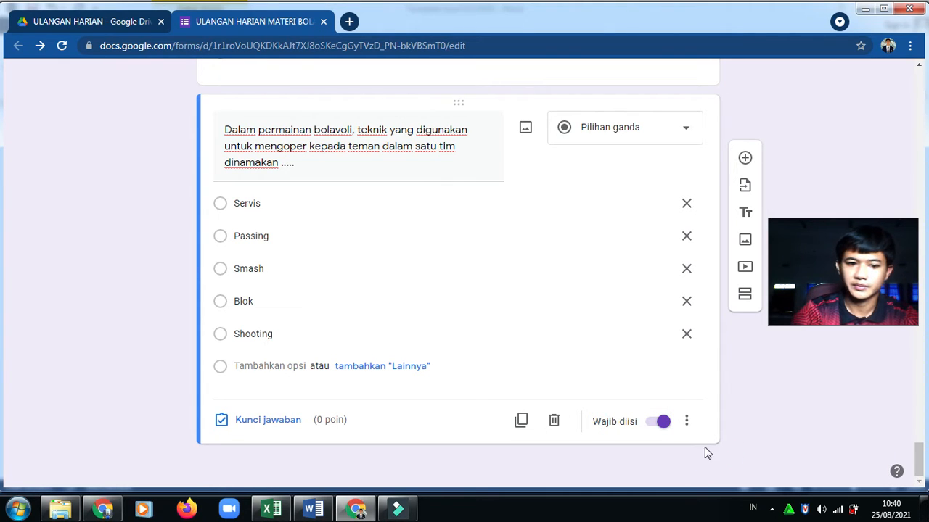
# Key Passing as the correct answer for 1 point, then add a new blank question
pyautogui.click(268, 421)
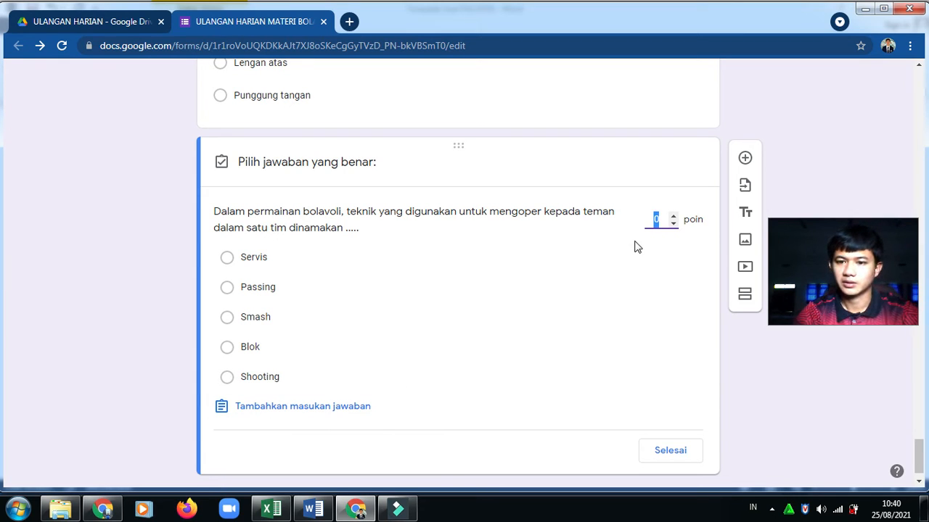
pyautogui.write('1')
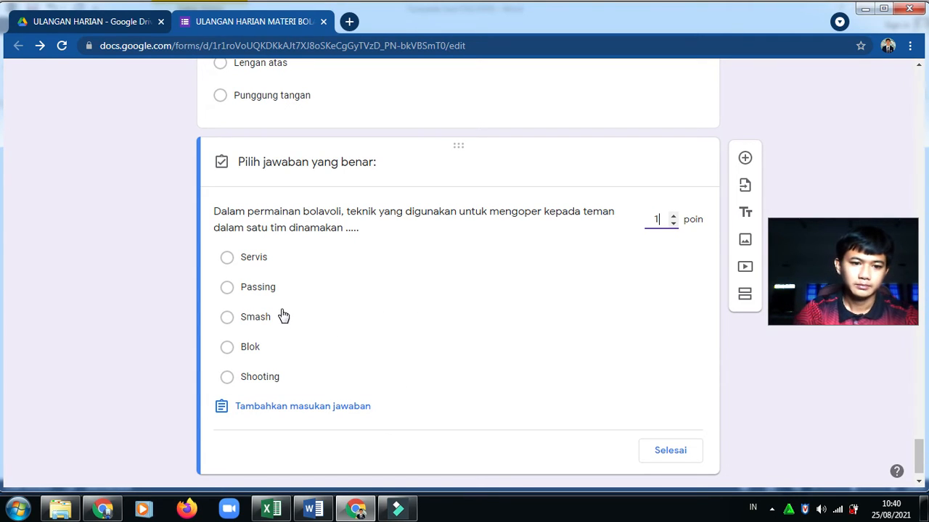
pyautogui.click(228, 291)
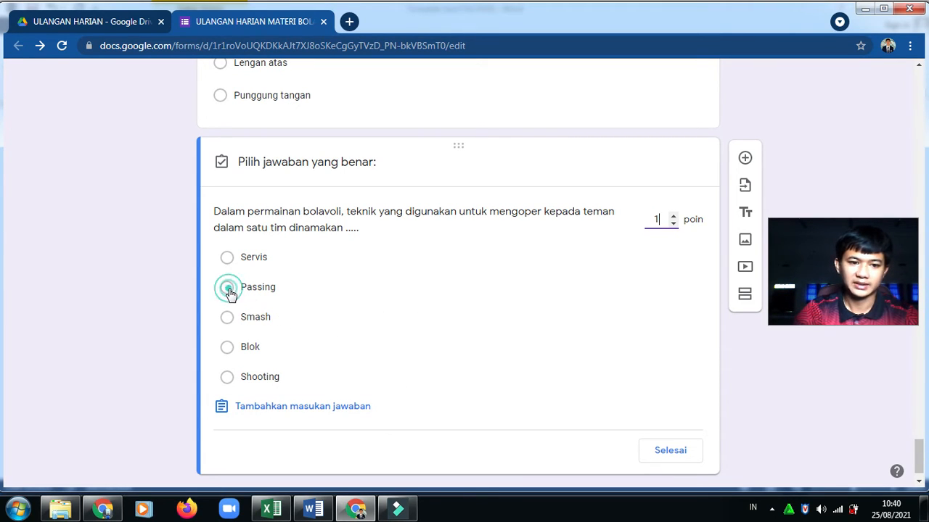
pyautogui.click(663, 451)
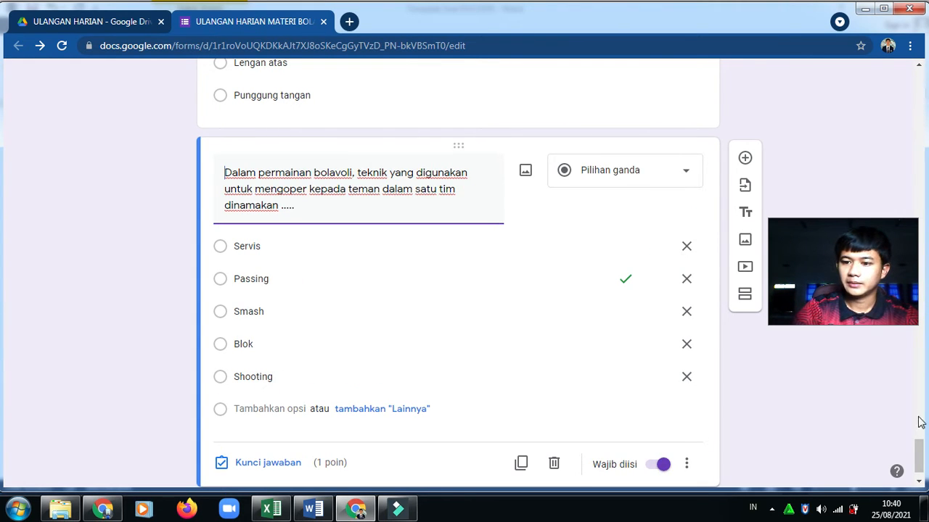
pyautogui.scroll(-2, 919, 455)
pyautogui.click(747, 160)
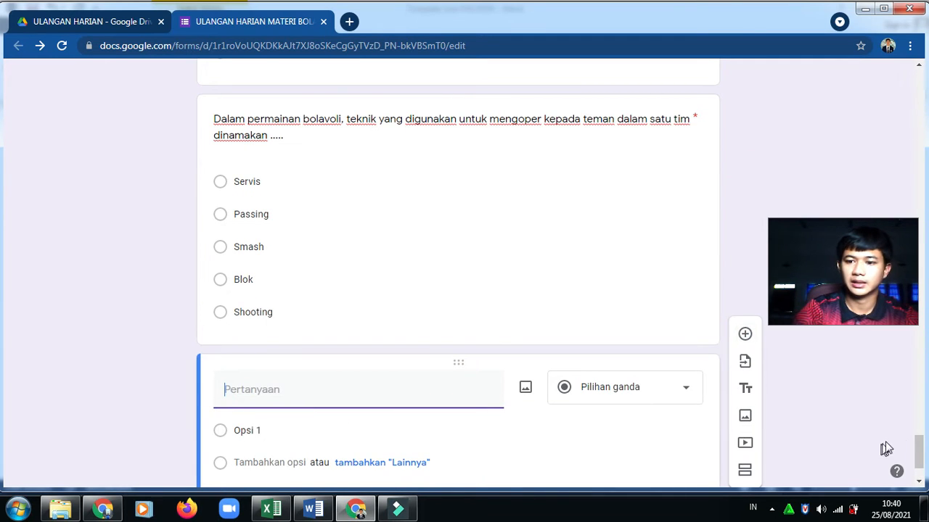
pyautogui.moveTo(917, 444); pyautogui.dragTo(918, 459)
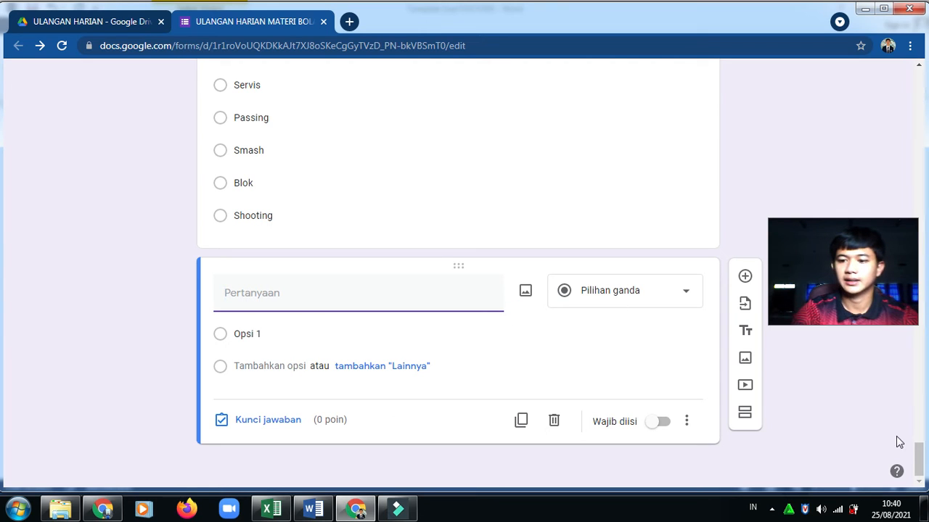
pyautogui.scroll(-1, 919, 441)
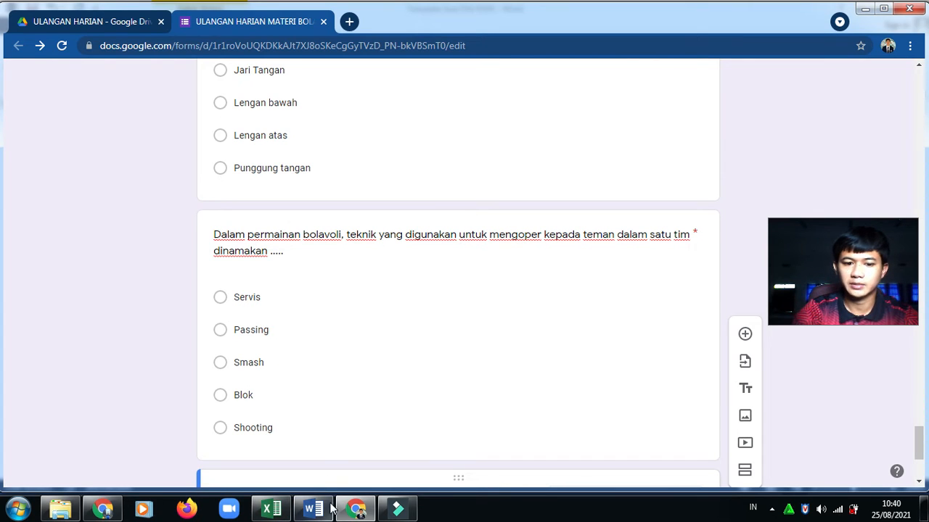
pyautogui.moveTo(920, 443); pyautogui.dragTo(921, 470)
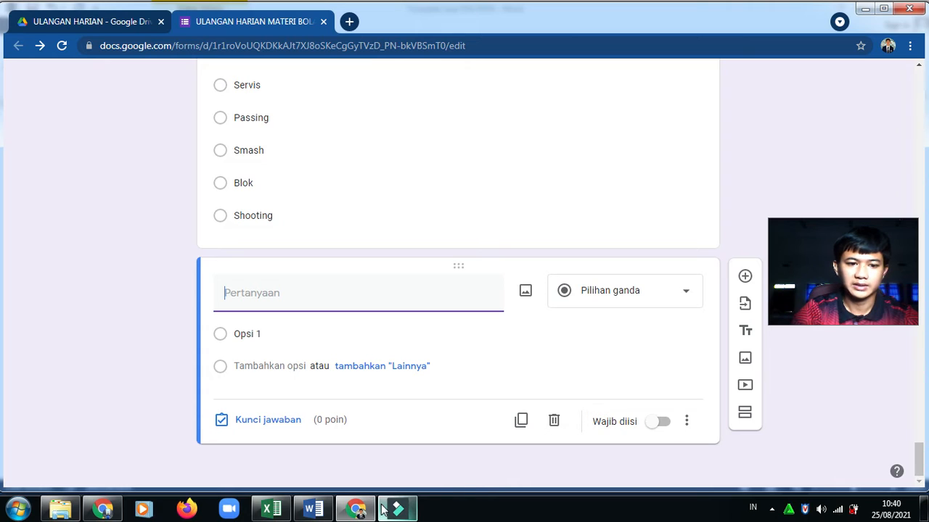
# Paste question 5 with options Smash through Blok, moving its first line into the title and deleting the empty option
pyautogui.click(316, 509)
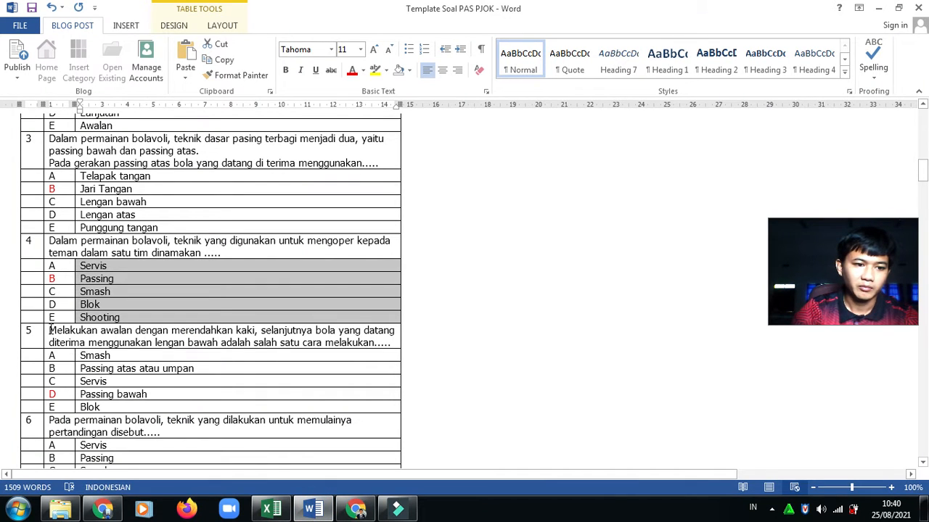
pyautogui.moveTo(51, 330); pyautogui.dragTo(151, 407)
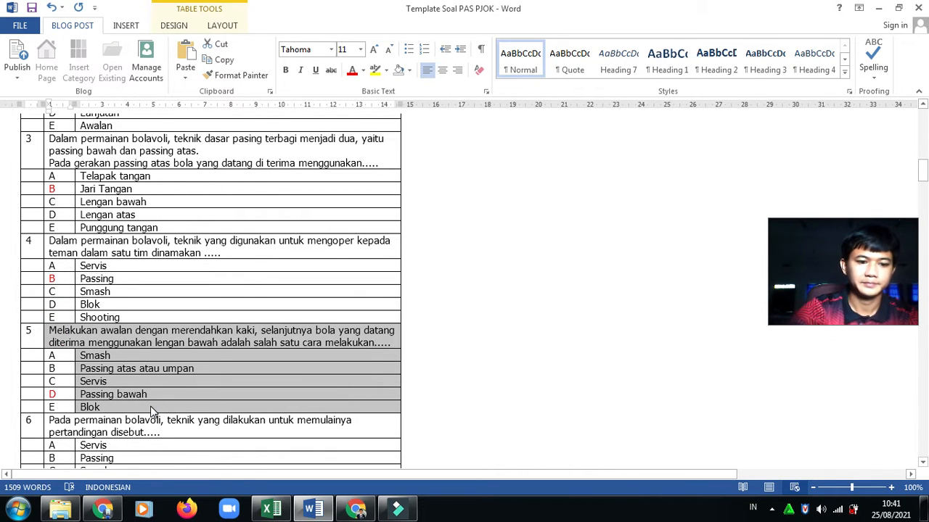
pyautogui.click(356, 510)
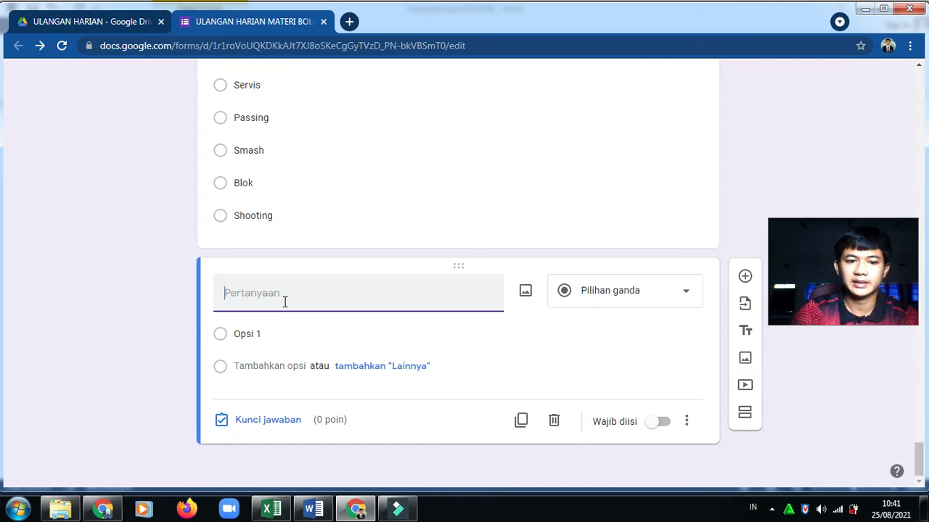
pyautogui.click(262, 335)
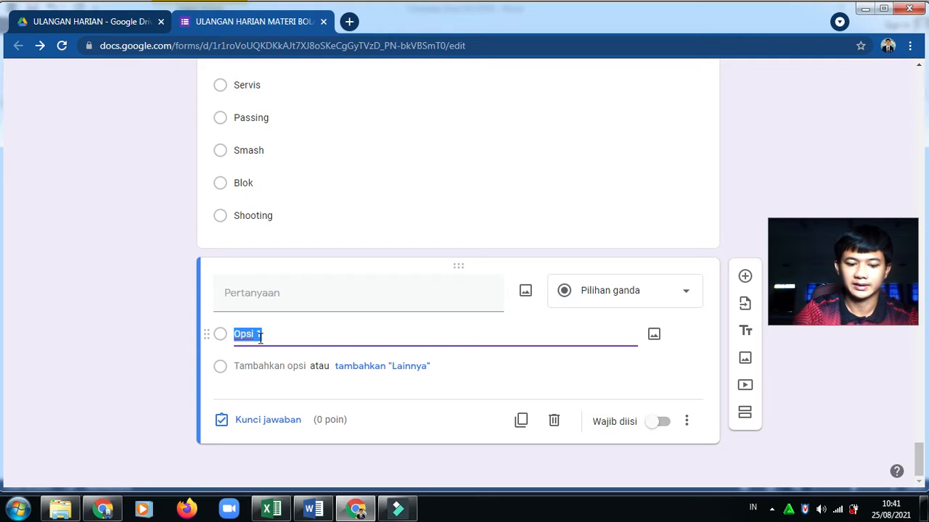
pyautogui.hotkey('ctrl', 'v')
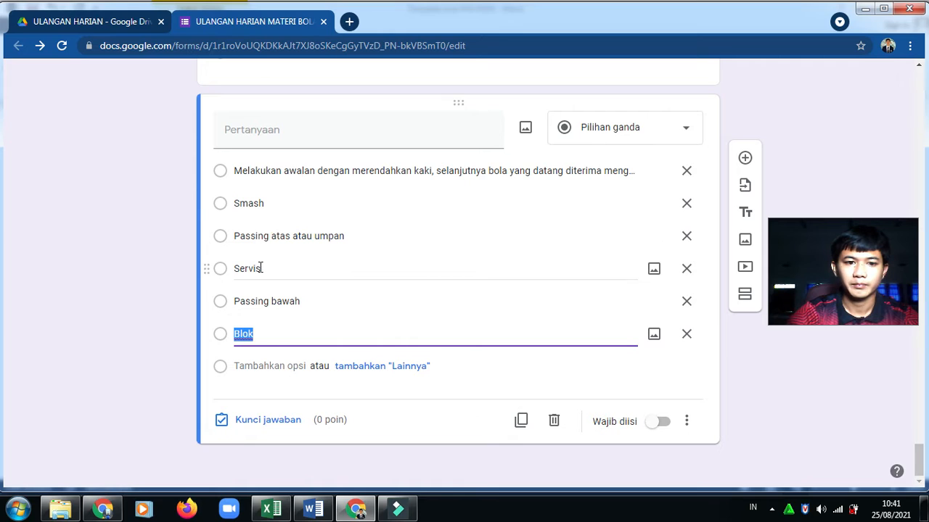
pyautogui.click(255, 205)
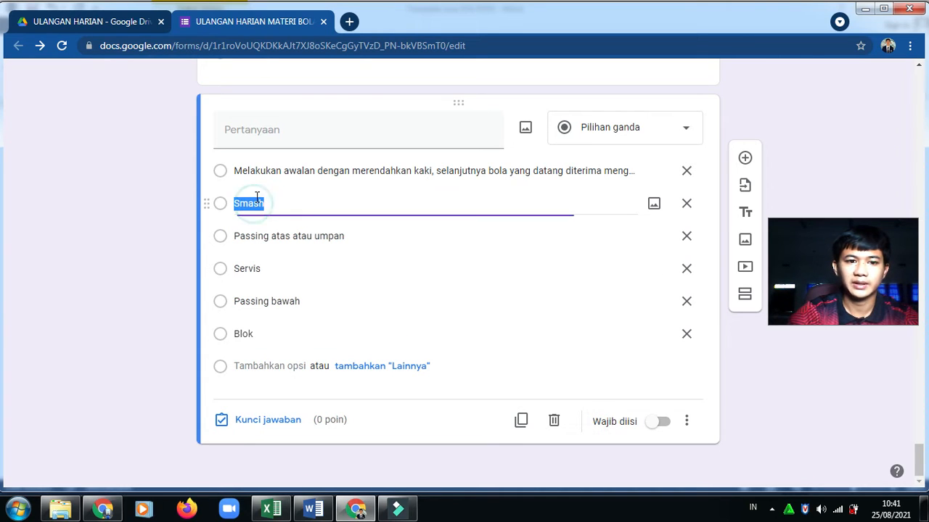
pyautogui.click(277, 171)
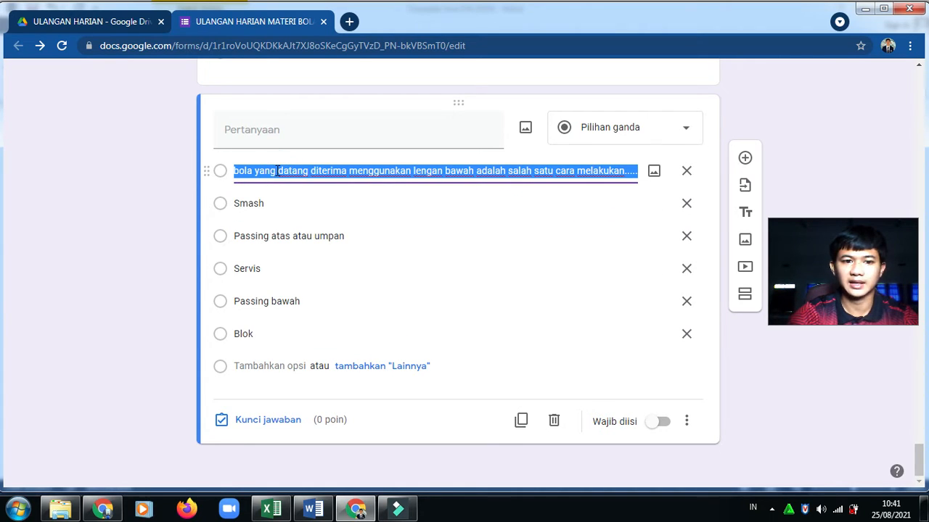
pyautogui.press('BackSpace')
pyautogui.click(265, 130)
pyautogui.write('Melakukan awalan dengan merendahkan kaki, selanjutnya bola yang datang diterima menggunakan lengan bawah adalah salah satu cara melakukan.....')
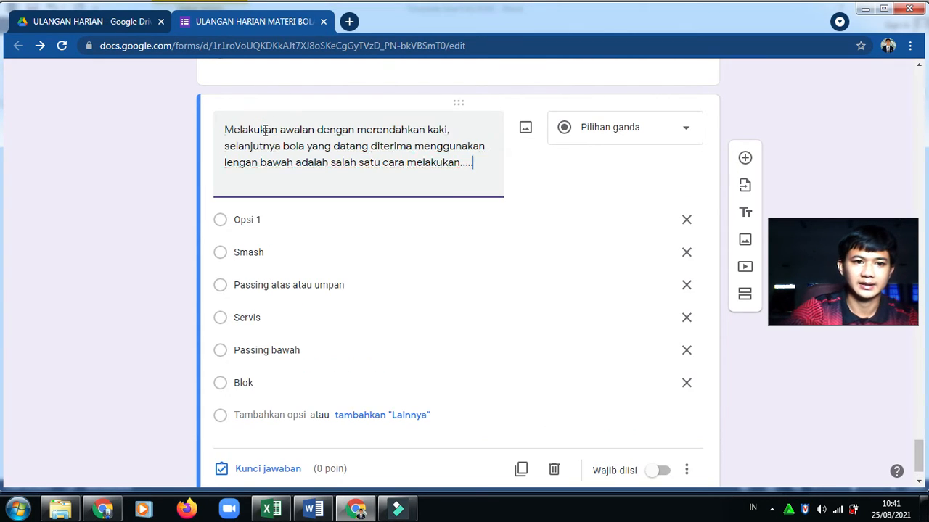
pyautogui.click(687, 227)
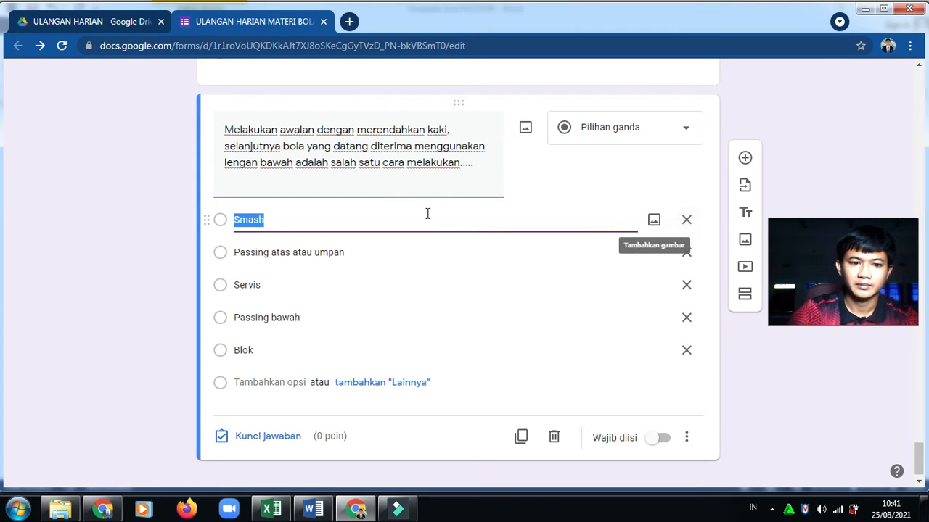
pyautogui.click(402, 212)
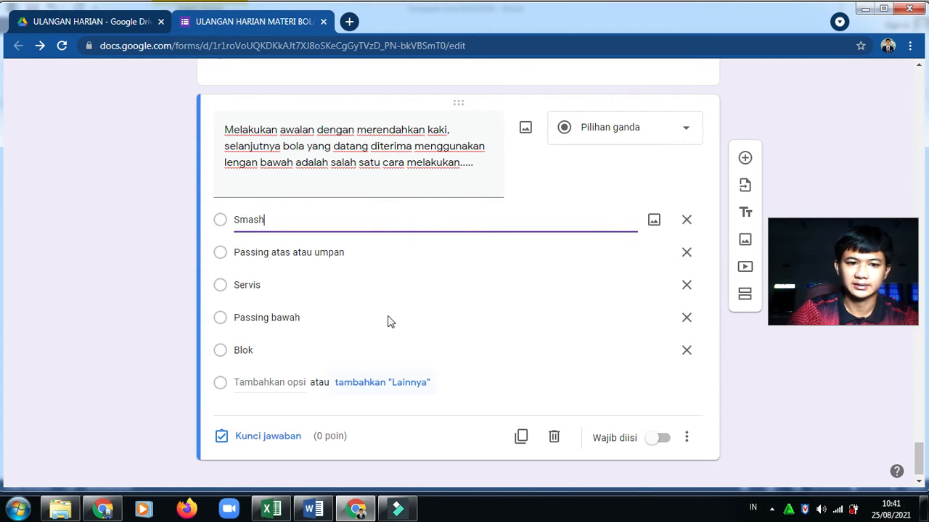
# Make the question required and shuffle its answer option order
pyautogui.click(661, 440)
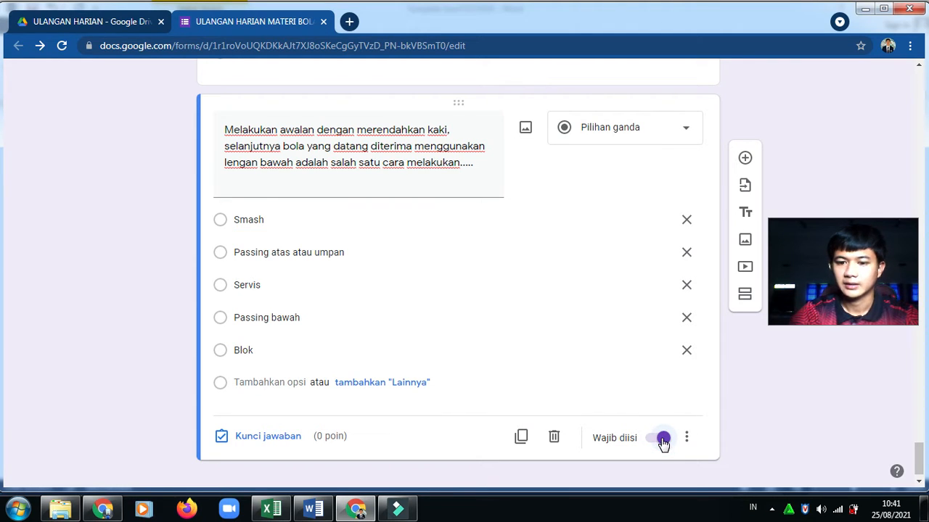
pyautogui.click(688, 440)
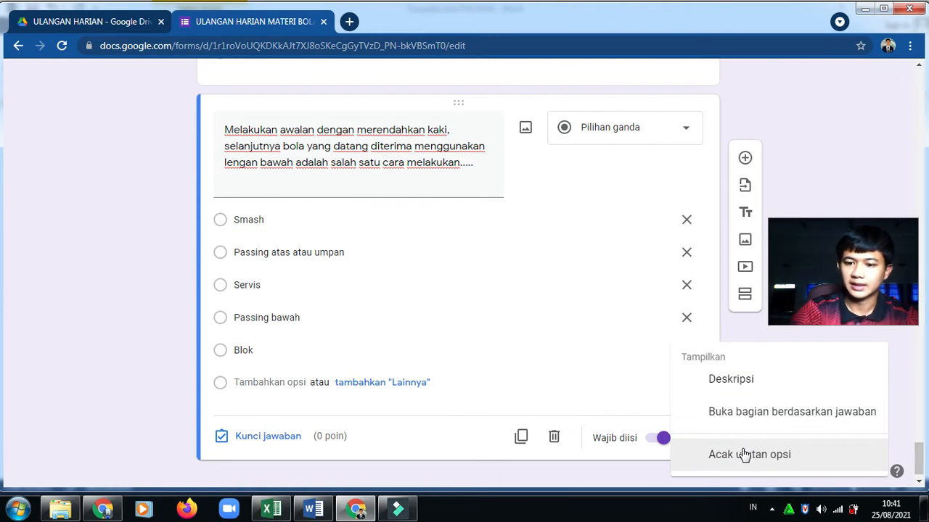
pyautogui.click(745, 455)
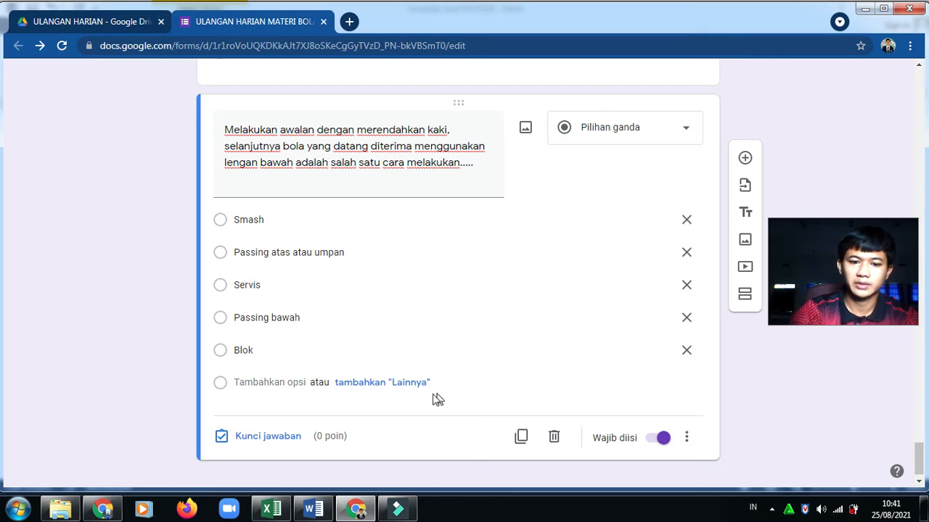
# Key Passing bawah as question 5's correct answer worth 1 point, then return to the form top
pyautogui.click(254, 435)
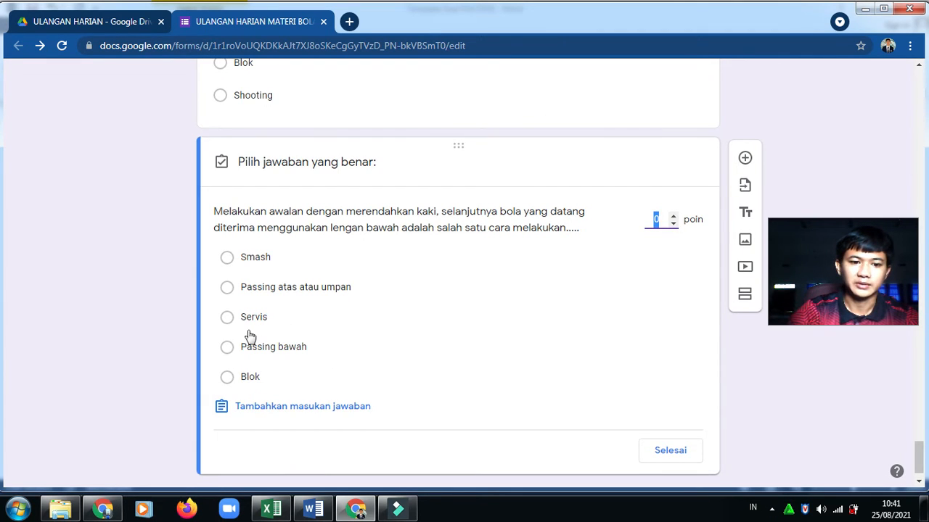
pyautogui.click(227, 348)
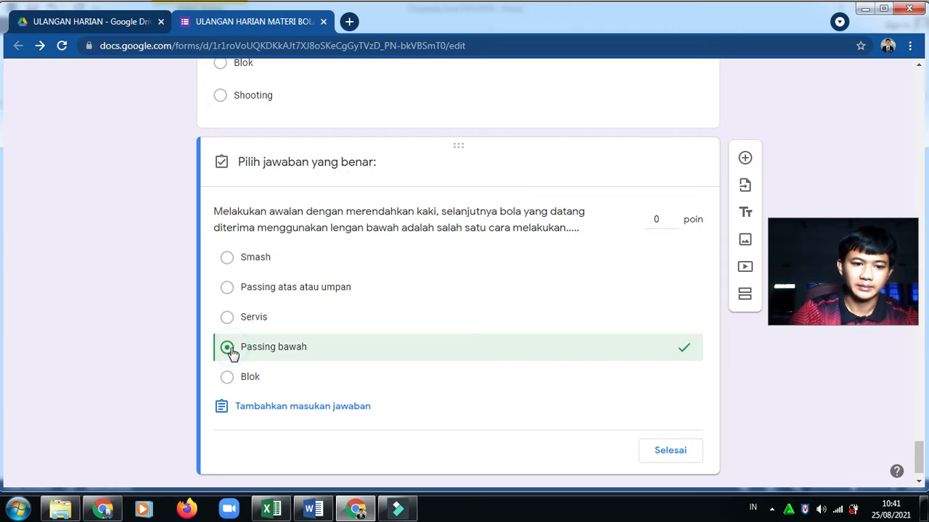
pyautogui.click(656, 219)
pyautogui.press('BackSpace')
pyautogui.write('1')
pyautogui.click(653, 449)
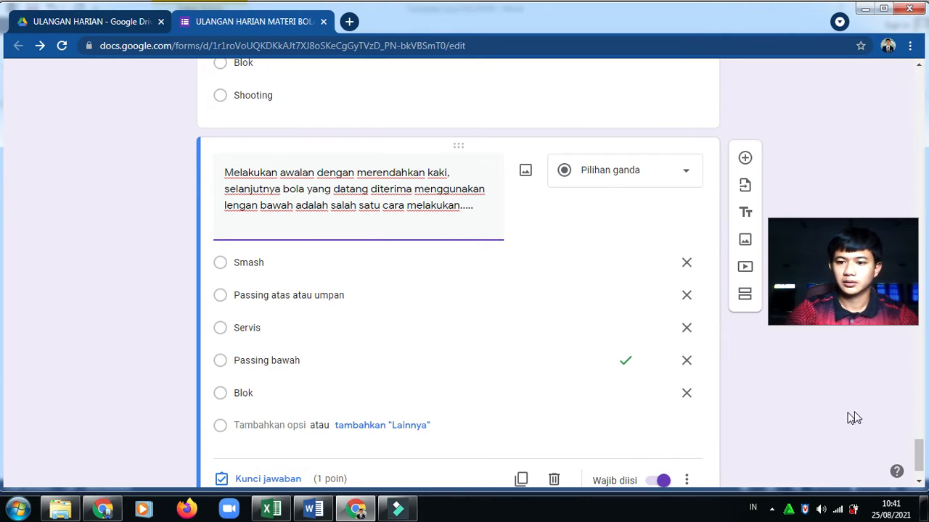
pyautogui.moveTo(893, 241); pyautogui.dragTo(869, 380)
pyautogui.moveTo(919, 453); pyautogui.dragTo(902, 84)
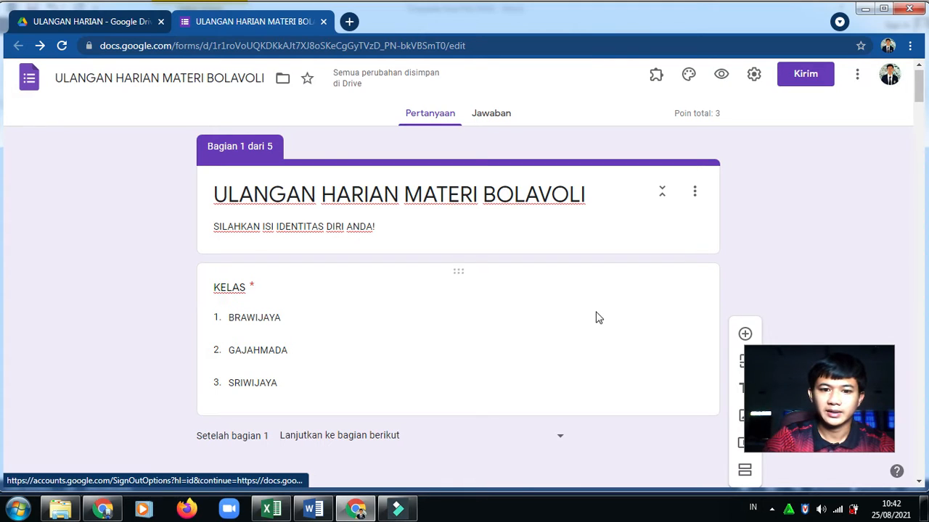
# Route sections 2, 3 and 4 each to section 5, SOAL ULANGAN HARIAN MATERI BOLAVOLI
pyautogui.click(551, 299)
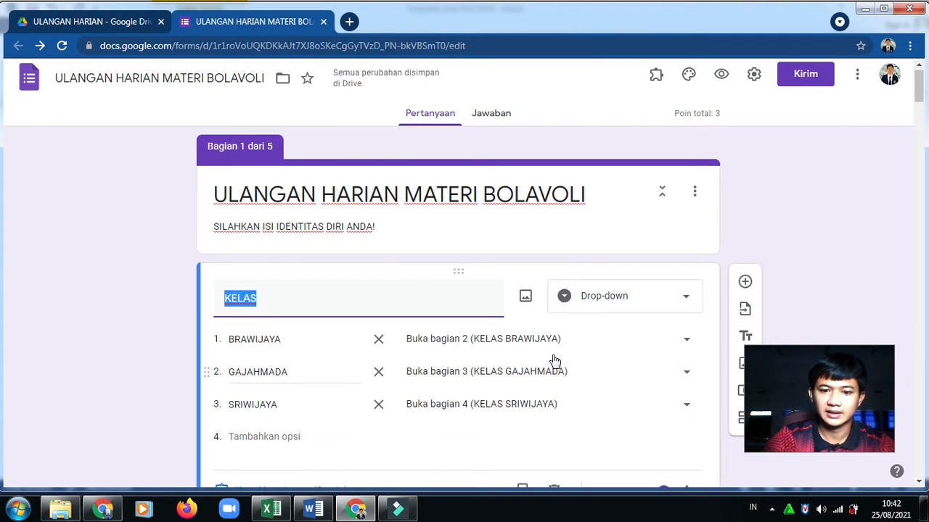
pyautogui.moveTo(919, 85); pyautogui.dragTo(919, 201)
pyautogui.click(558, 332)
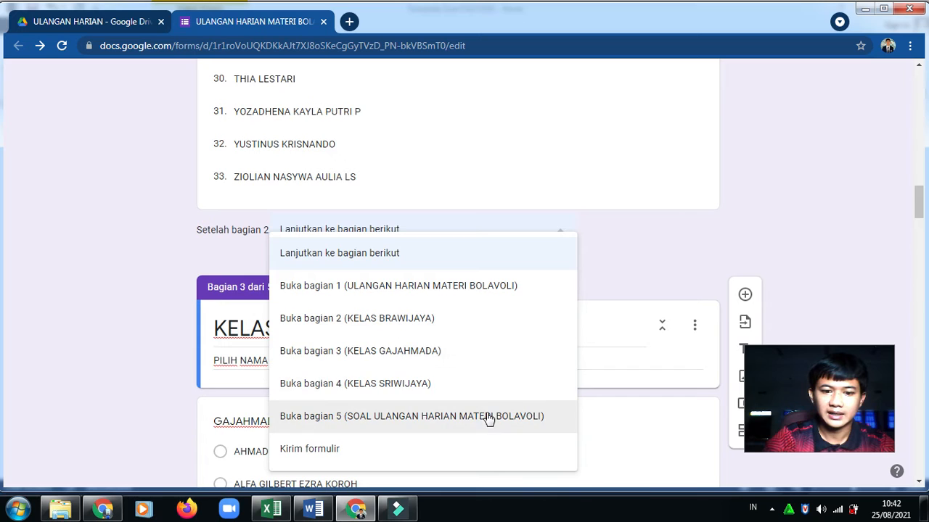
pyautogui.click(477, 419)
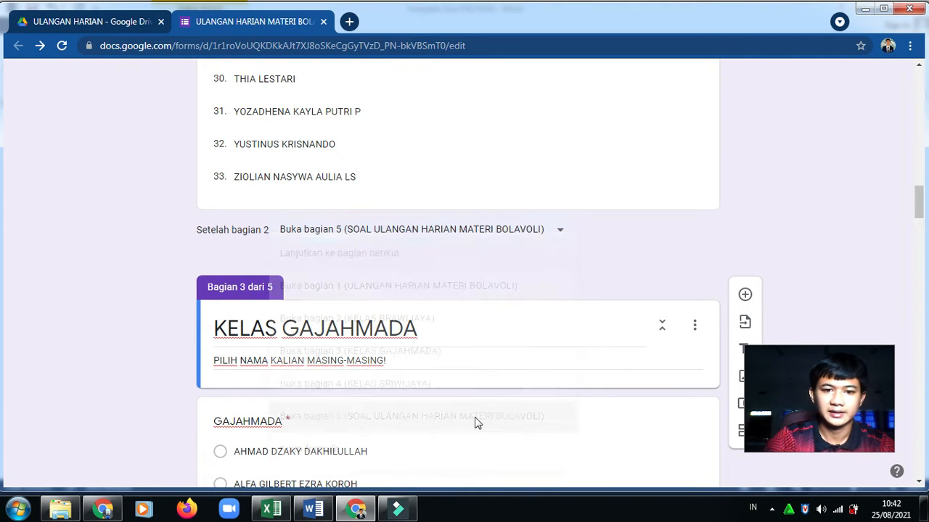
pyautogui.moveTo(921, 197); pyautogui.dragTo(918, 299)
pyautogui.click(550, 253)
pyautogui.click(512, 415)
pyautogui.moveTo(915, 287); pyautogui.dragTo(913, 405)
pyautogui.click(563, 177)
pyautogui.click(461, 341)
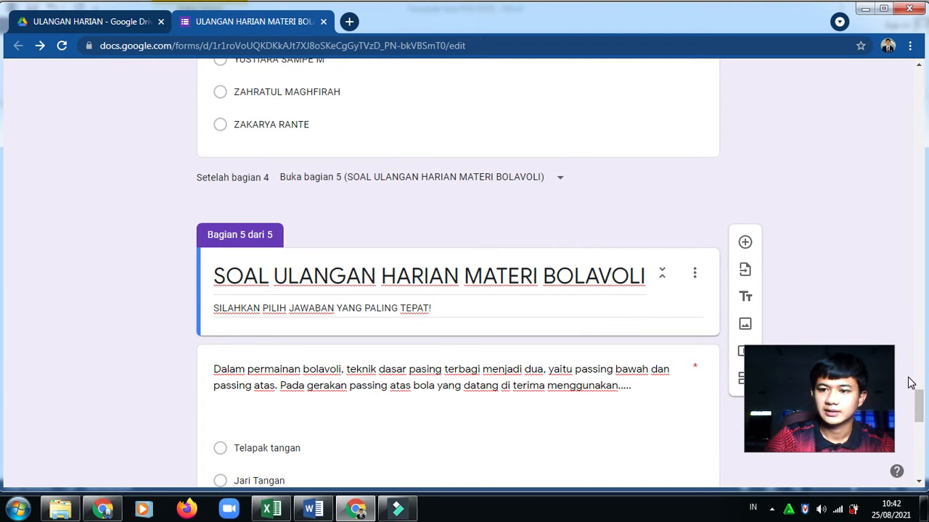
pyautogui.moveTo(918, 408); pyautogui.dragTo(905, 70)
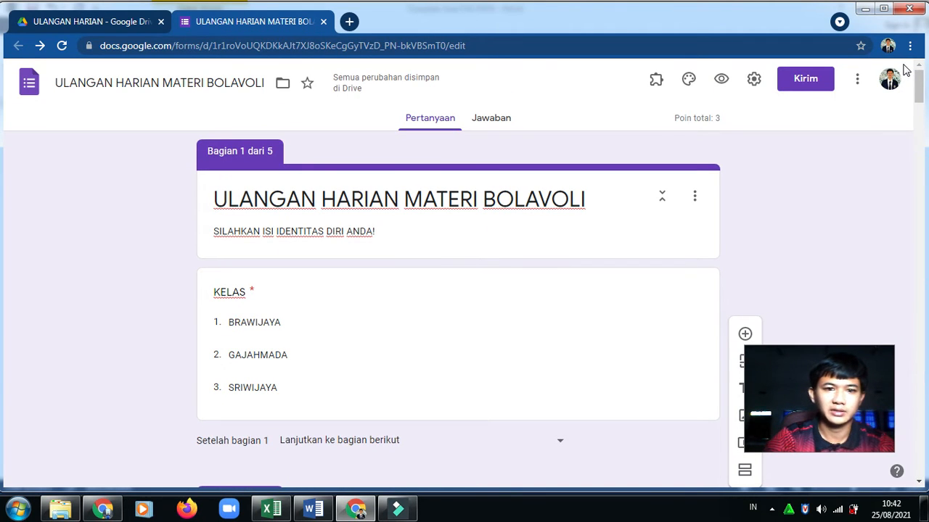
pyautogui.click(755, 80)
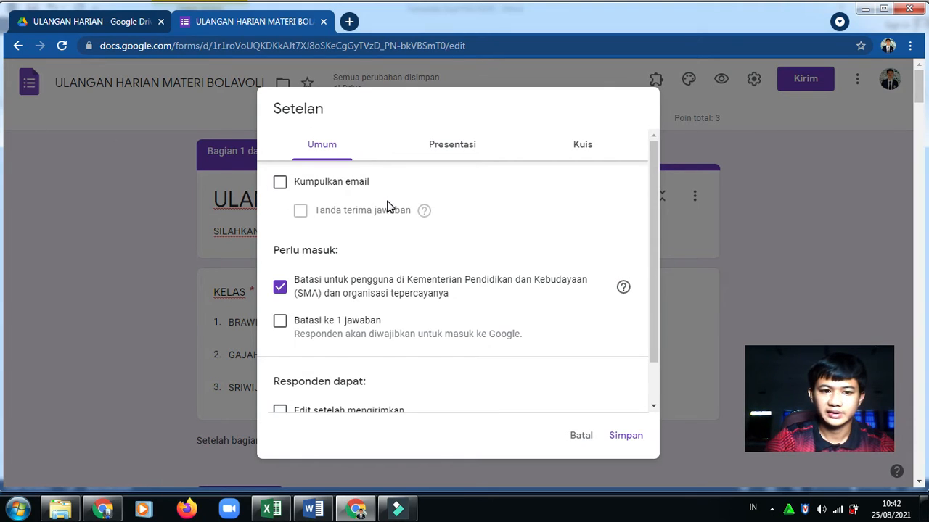
pyautogui.click(281, 183)
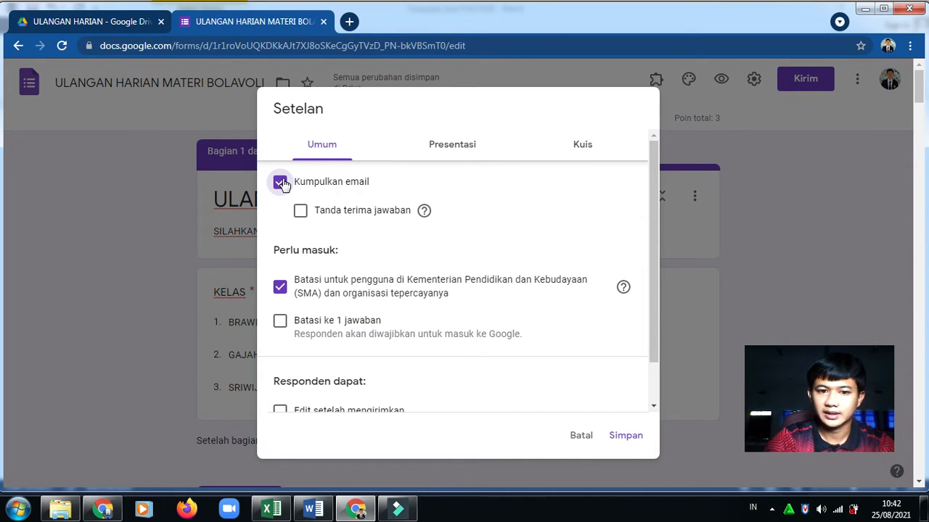
pyautogui.click(281, 183)
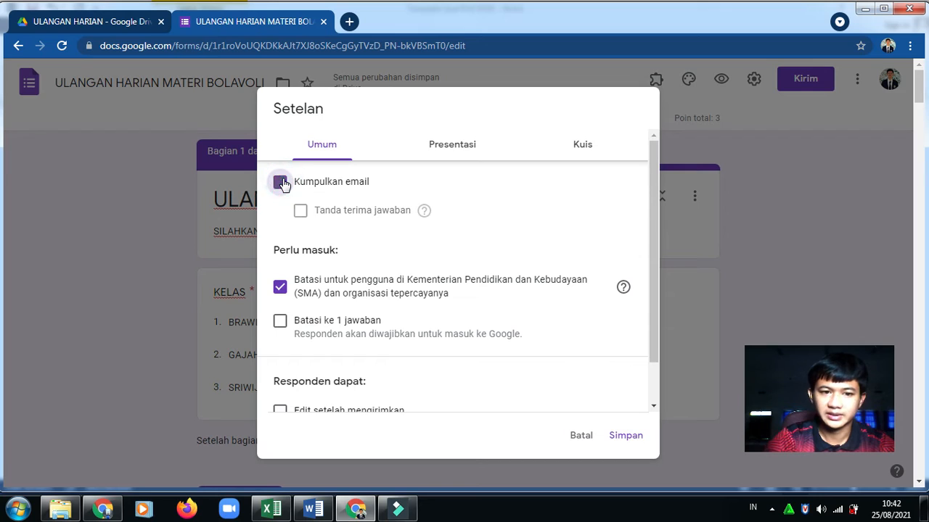
pyautogui.click(283, 185)
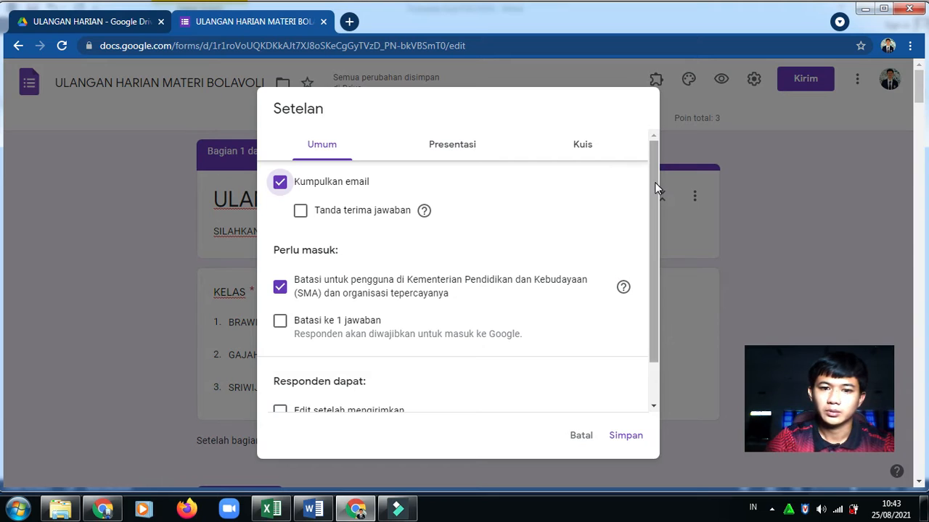
pyautogui.moveTo(654, 182); pyautogui.dragTo(650, 230)
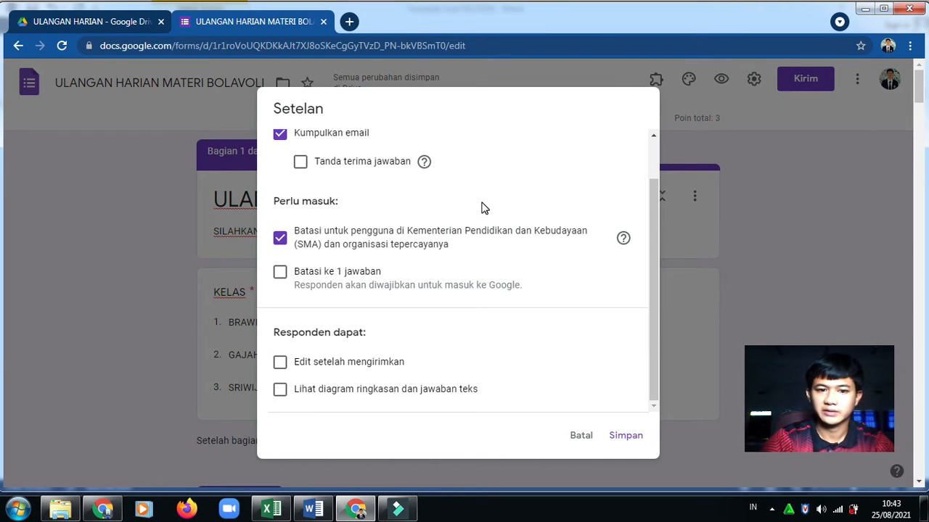
pyautogui.click(281, 237)
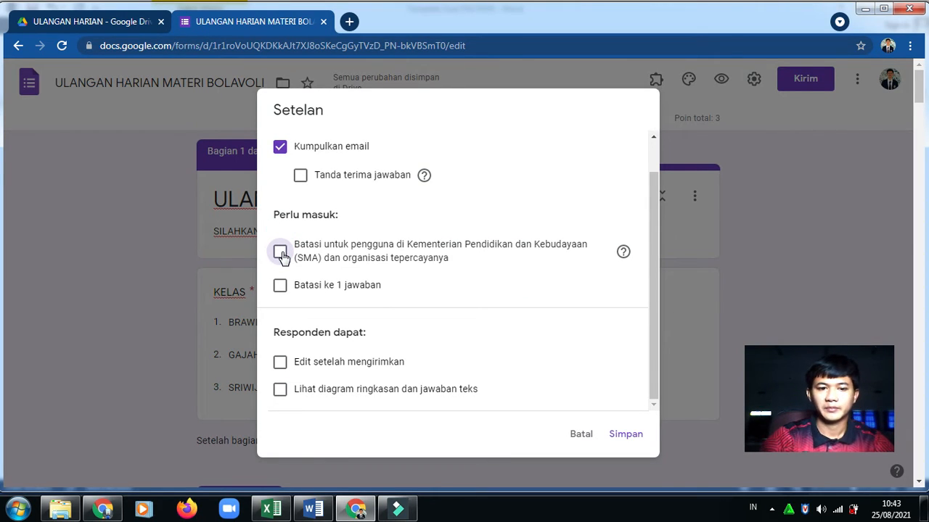
pyautogui.click(280, 287)
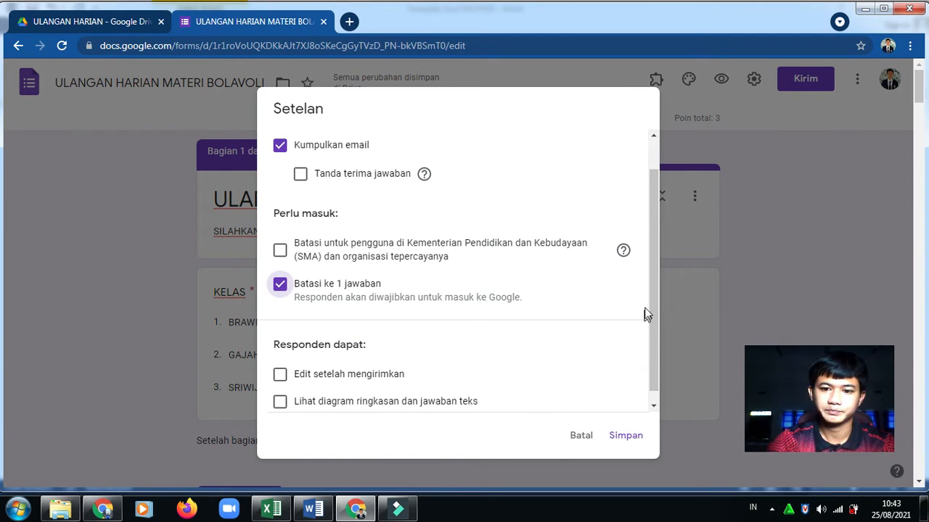
pyautogui.click(660, 280)
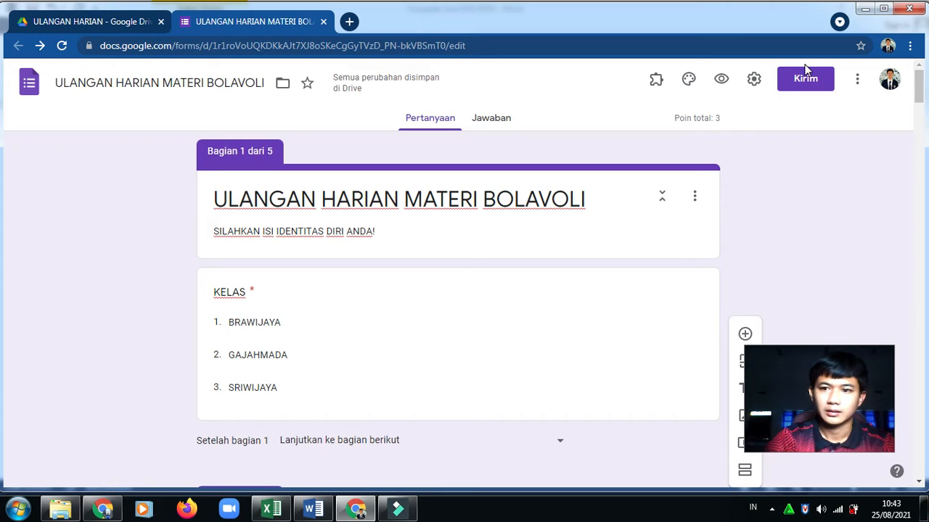
# Tick Kumpulkan email and Batasi ke 1 jawaban, and untick the ministry-users-only restriction
pyautogui.click(754, 80)
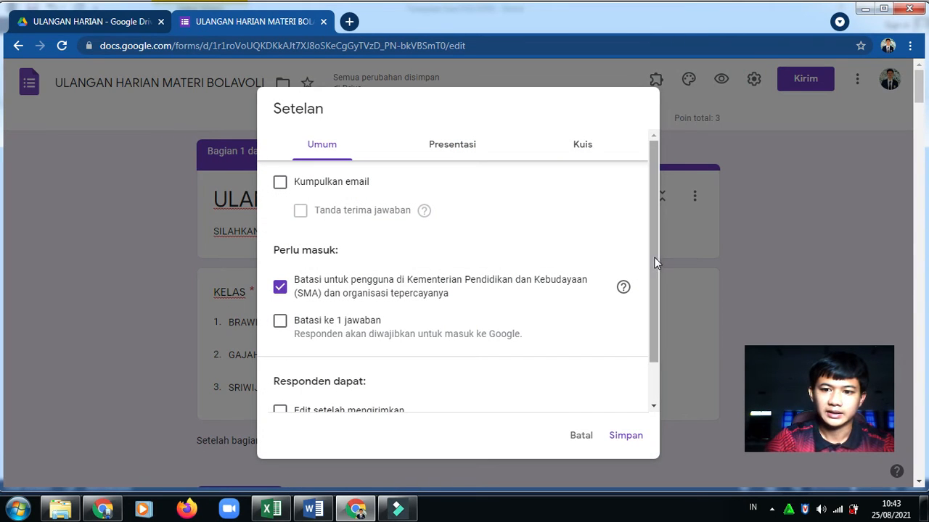
pyautogui.moveTo(650, 257); pyautogui.dragTo(648, 313)
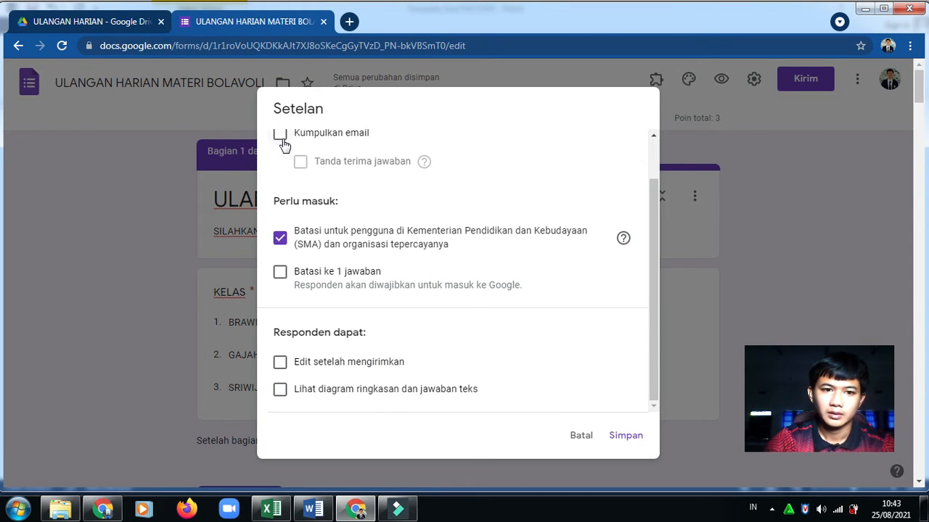
pyautogui.click(280, 138)
pyautogui.click(280, 273)
pyautogui.click(280, 240)
pyautogui.moveTo(652, 239); pyautogui.dragTo(648, 276)
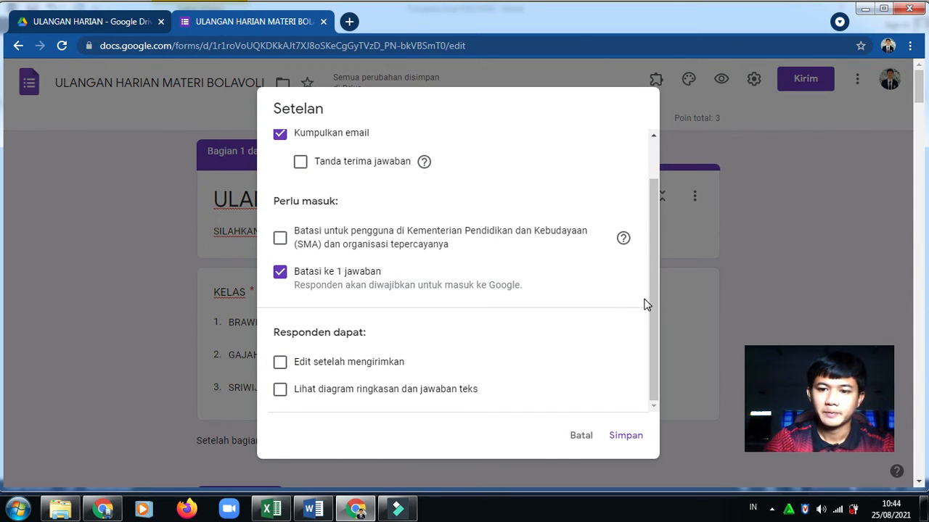
pyautogui.moveTo(650, 300); pyautogui.dragTo(652, 161)
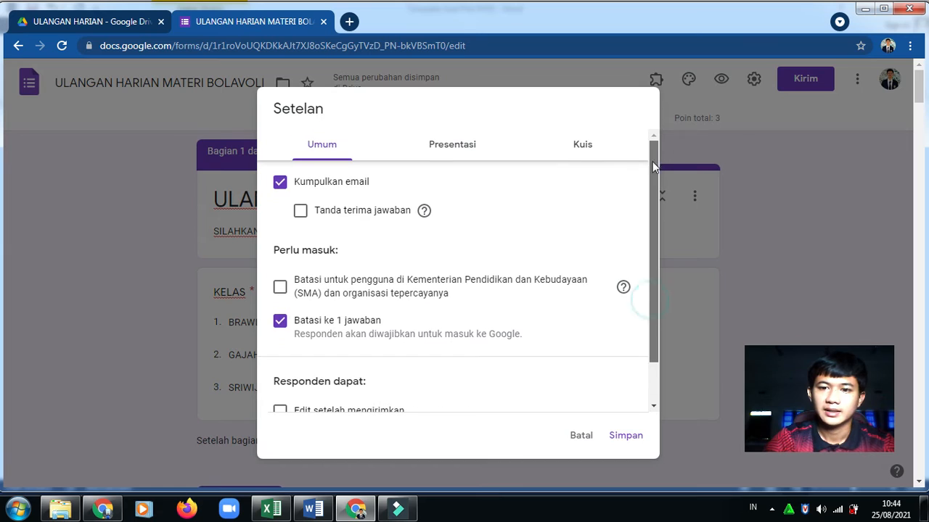
# Shuffle question order and write the three-line confirmation message beginning 'ANDA TELAH MENYELESAIKAN ULANGAN HARIAN'
pyautogui.click(468, 145)
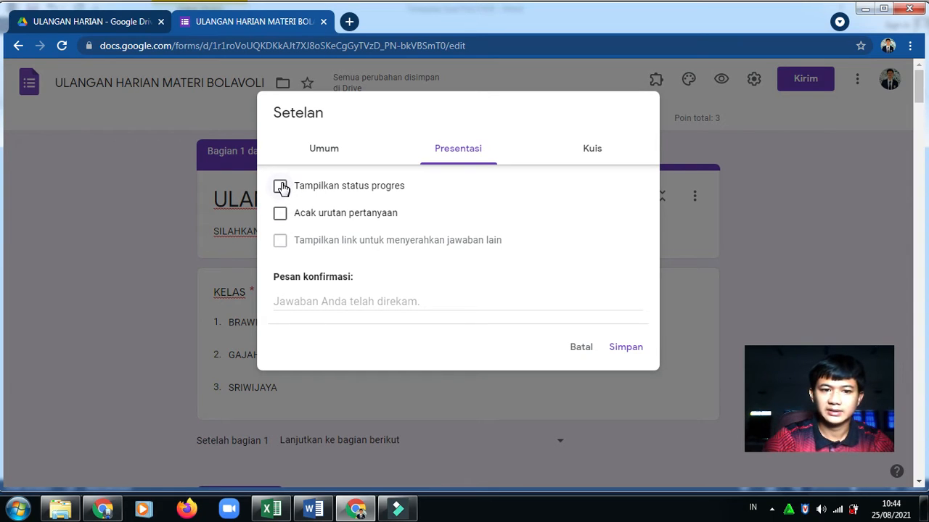
pyautogui.click(279, 215)
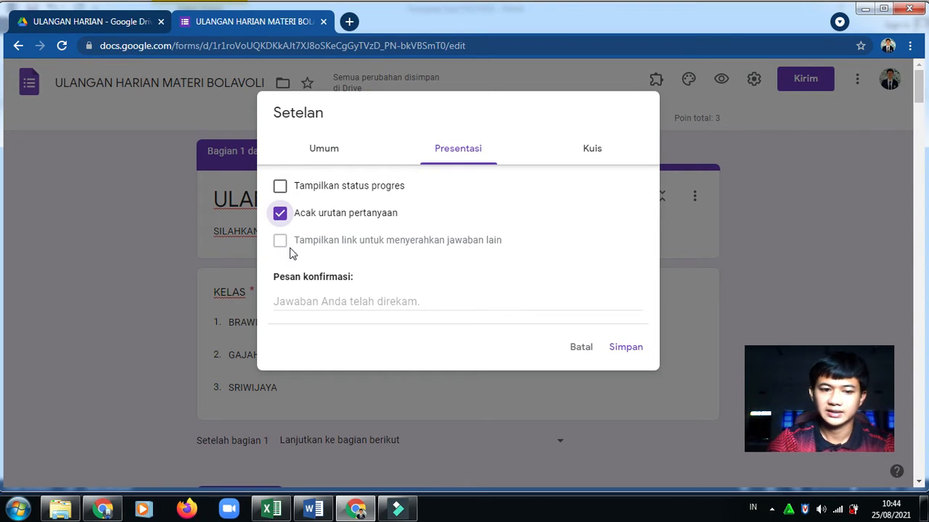
pyautogui.click(338, 301)
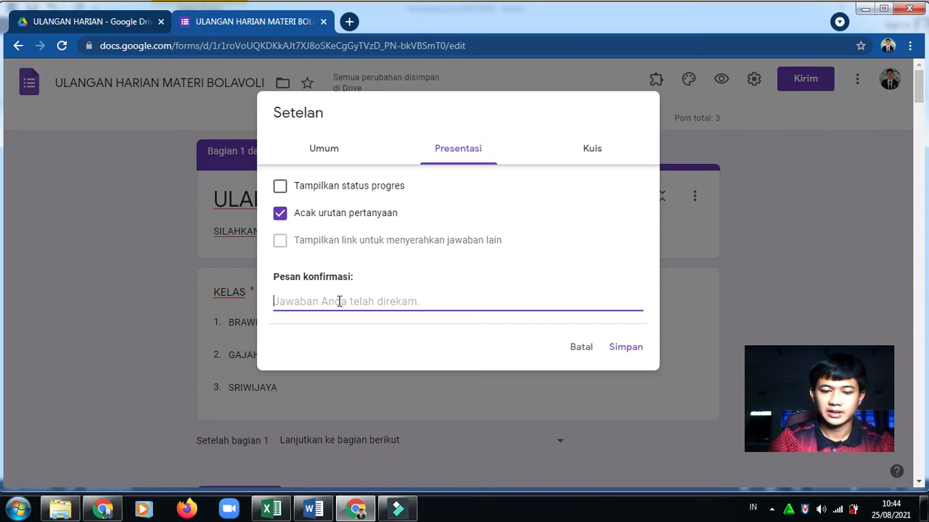
pyautogui.write('aNDA')
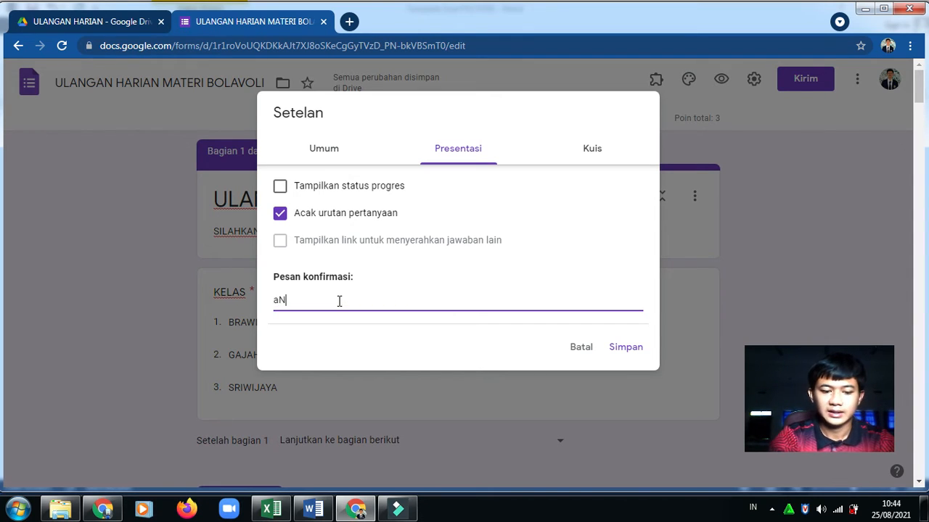
pyautogui.press('BackSpace')
pyautogui.press('BackSpace')
pyautogui.press('BackSpace')
pyautogui.write('ANDA TELAH MENYELESAIKAN ')
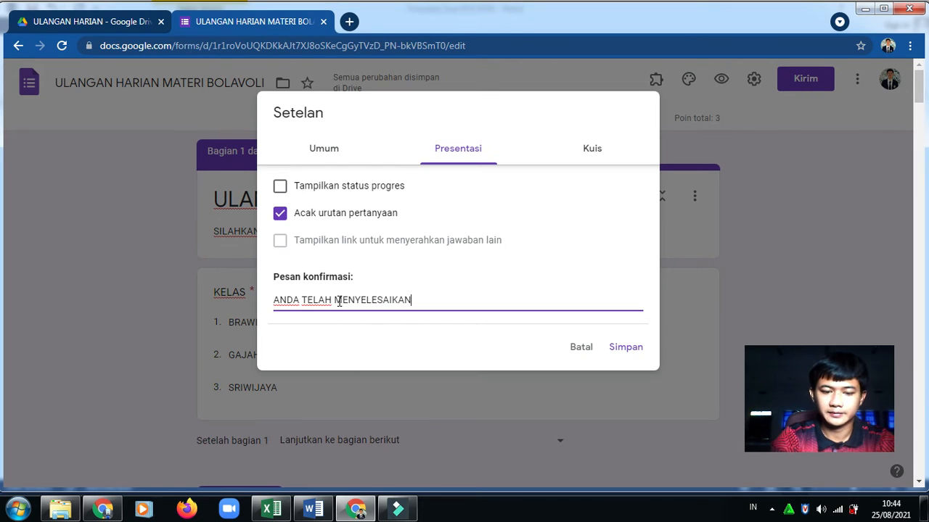
pyautogui.write('ULANGA')
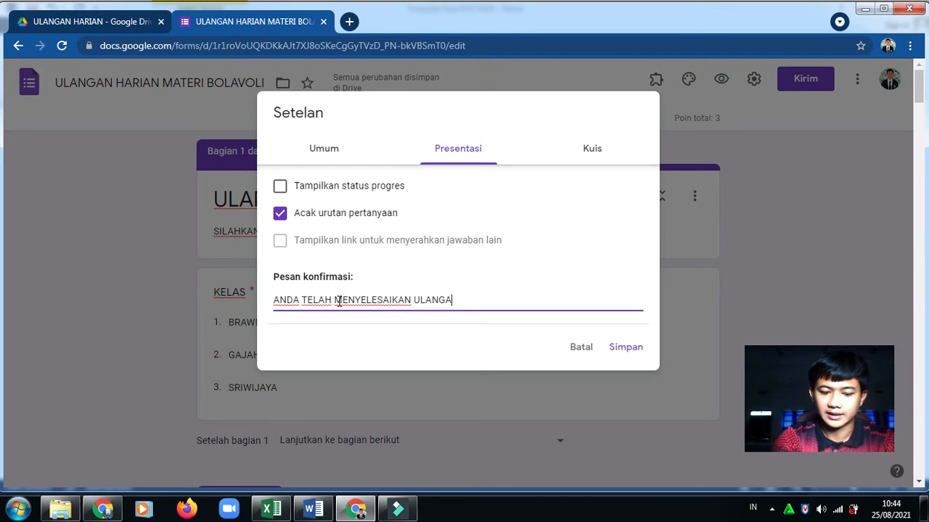
pyautogui.write('N HARIAN')
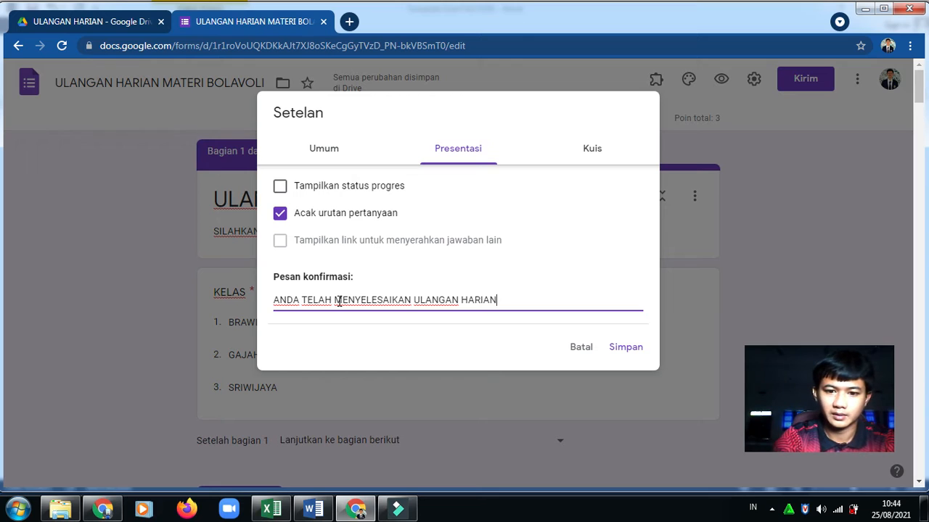
pyautogui.press('Return')
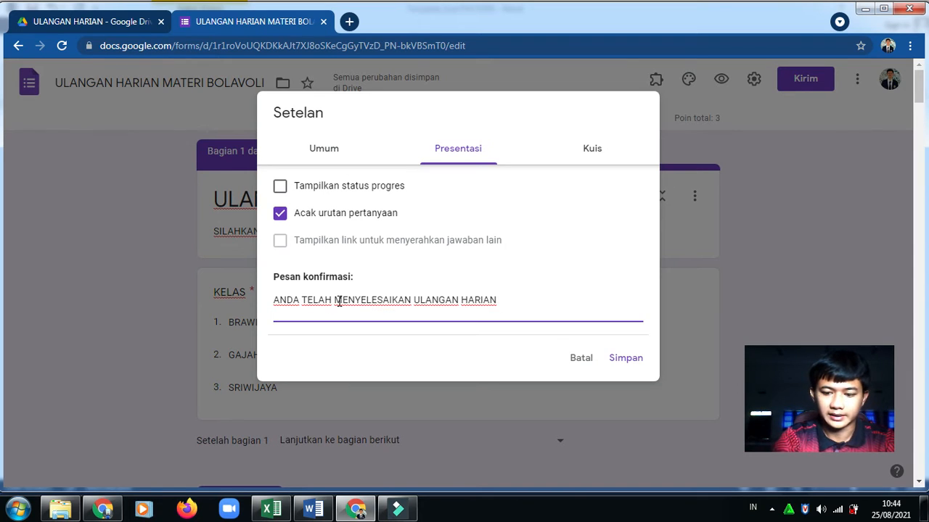
pyautogui.press('BackSpace')
pyautogui.press('Return')
pyautogui.write('MATERI BOA')
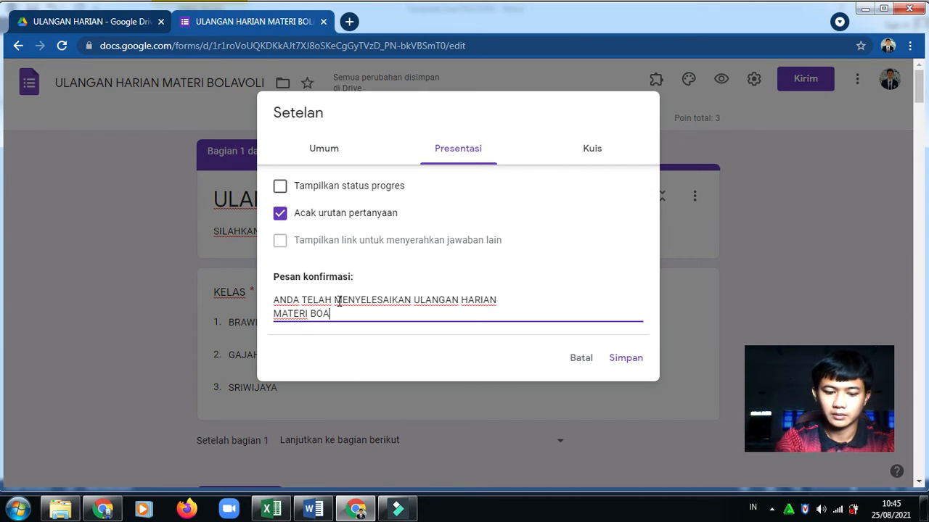
pyautogui.write('VOLI')
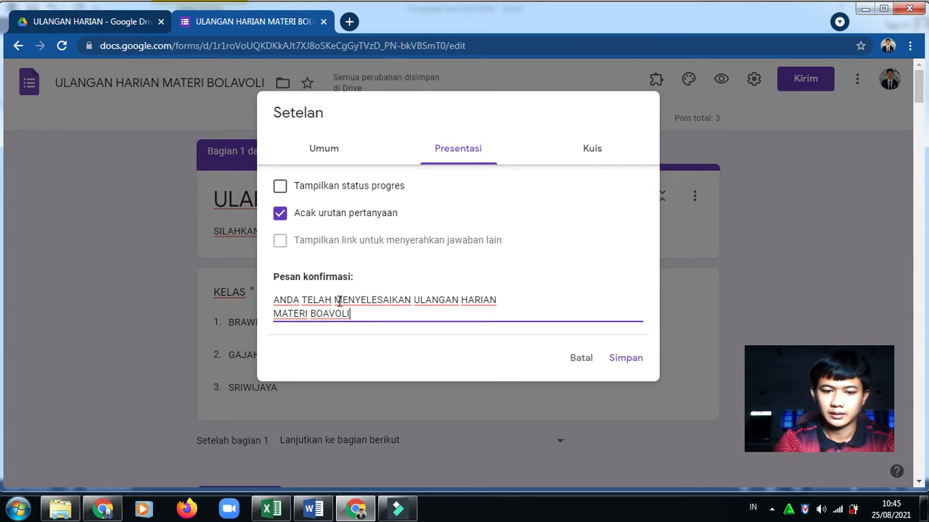
pyautogui.press('Return')
pyautogui.write('SEMOGA MENDAPATKAN HASIL YANG ')
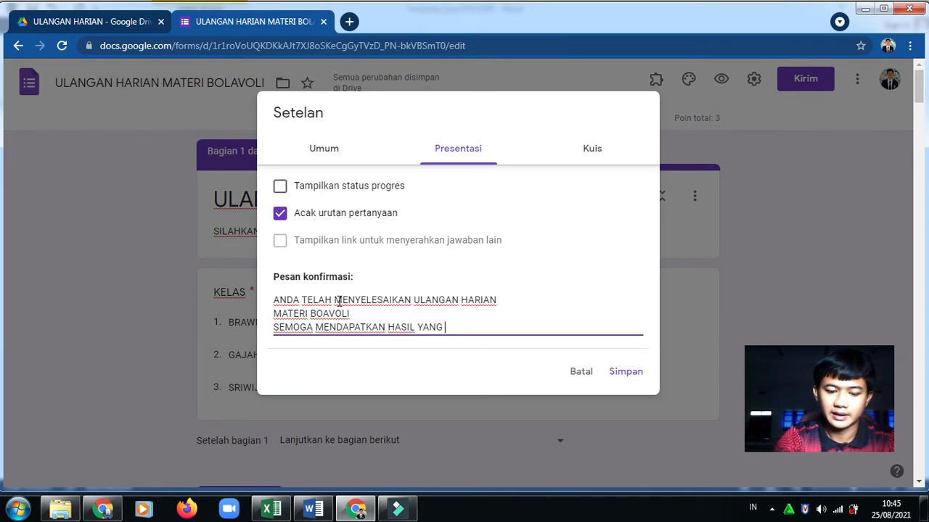
pyautogui.write('MAKSIMAL')
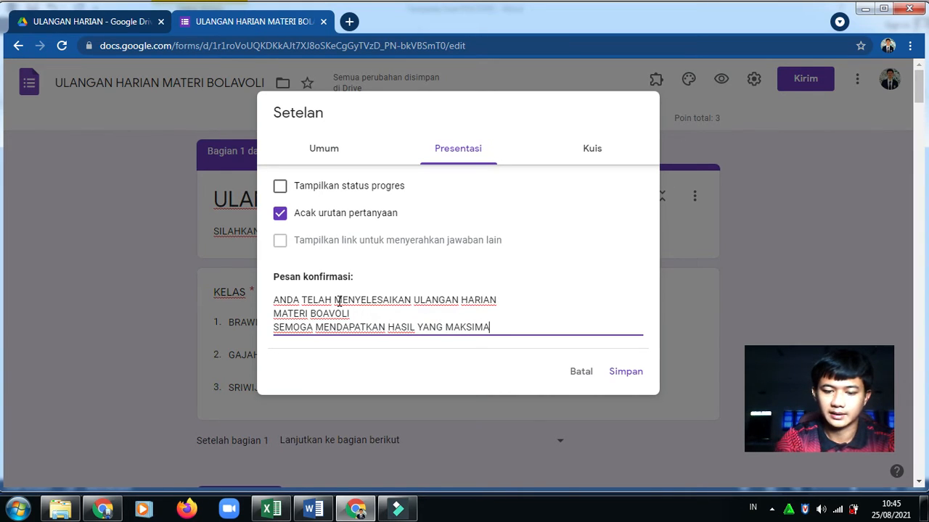
# Indent each line of the confirmation message to centre it
pyautogui.click(274, 299)
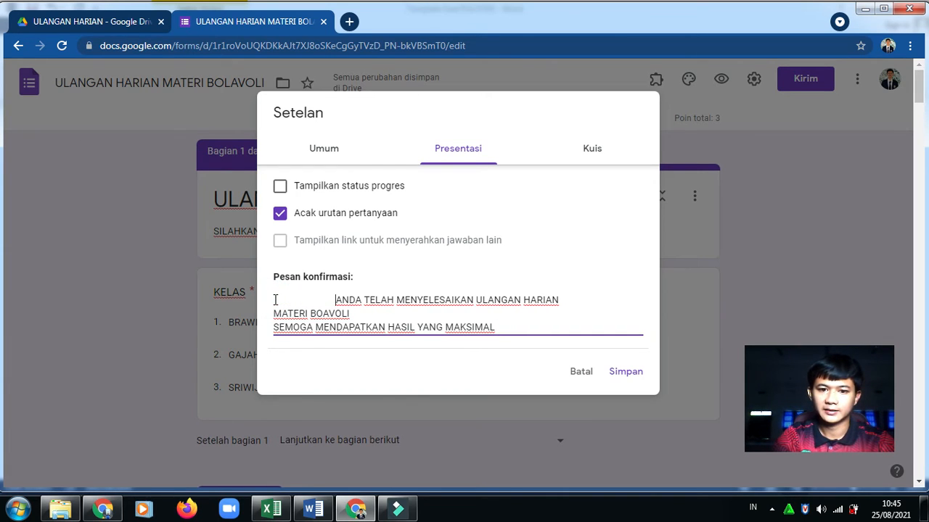
pyautogui.click(275, 314)
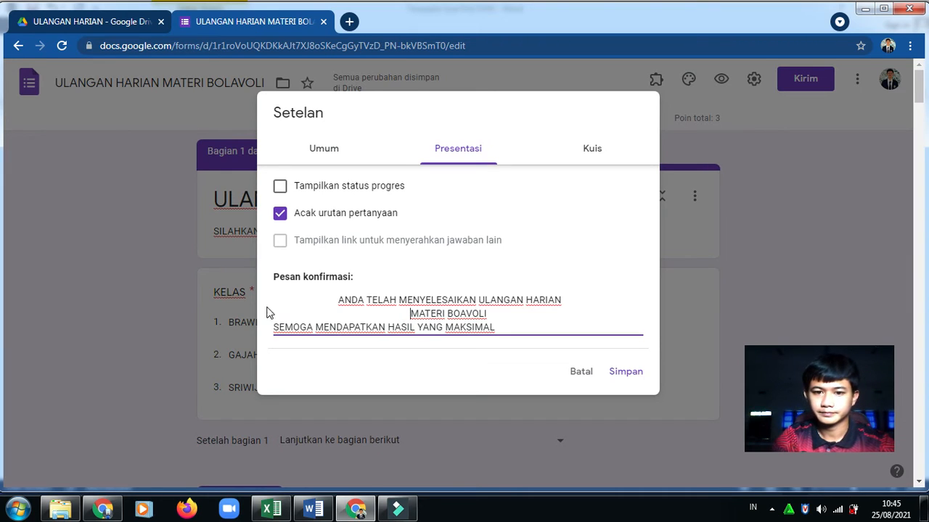
pyautogui.click(293, 302)
pyautogui.click(275, 328)
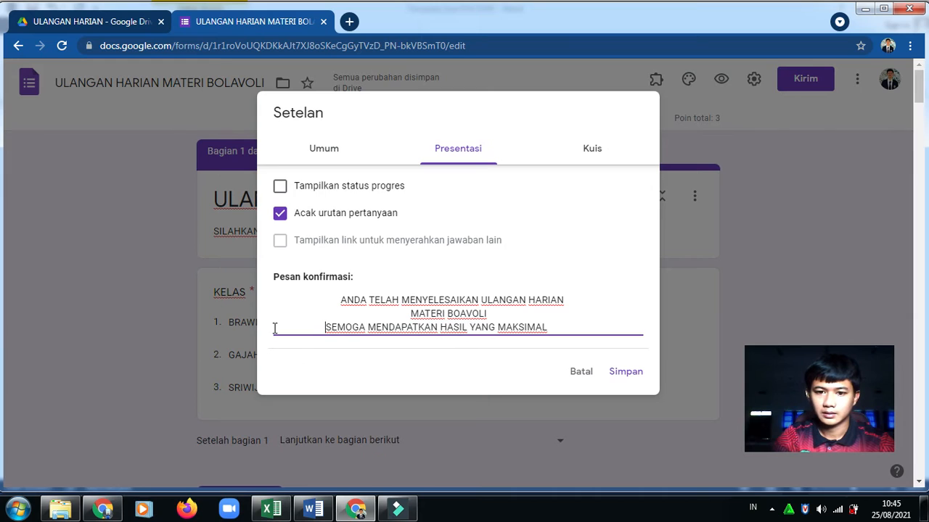
pyautogui.click(592, 150)
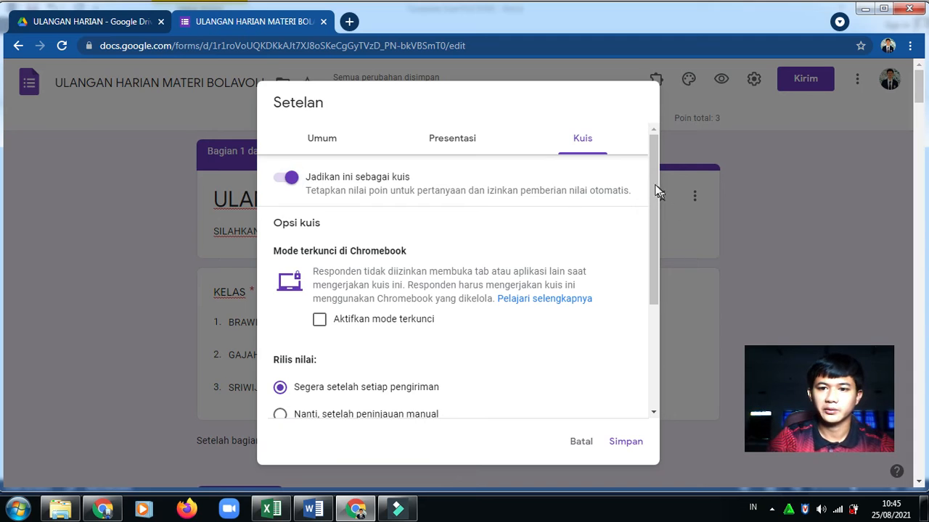
# Choose 'Nanti, setelah peninjauan manual', untick all three respondent visibility boxes, and save settings
pyautogui.moveTo(655, 182); pyautogui.dragTo(647, 269)
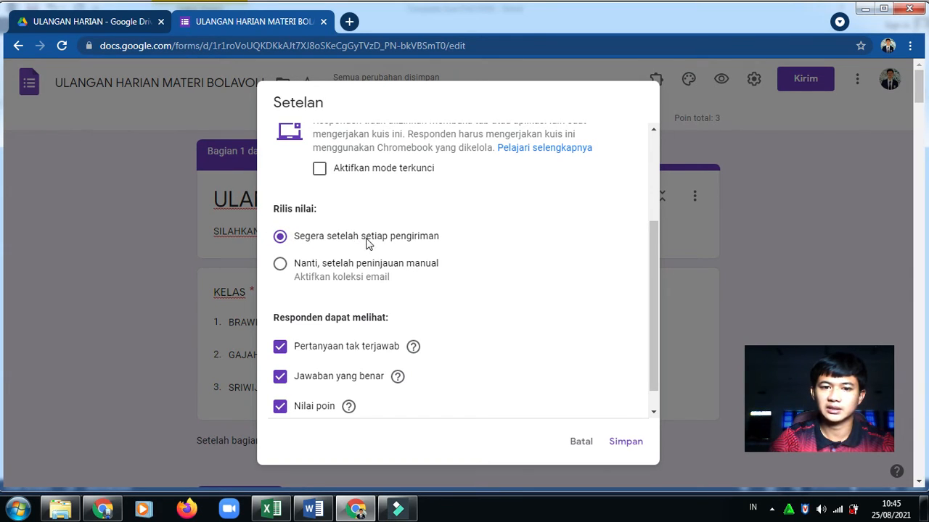
pyautogui.click(282, 240)
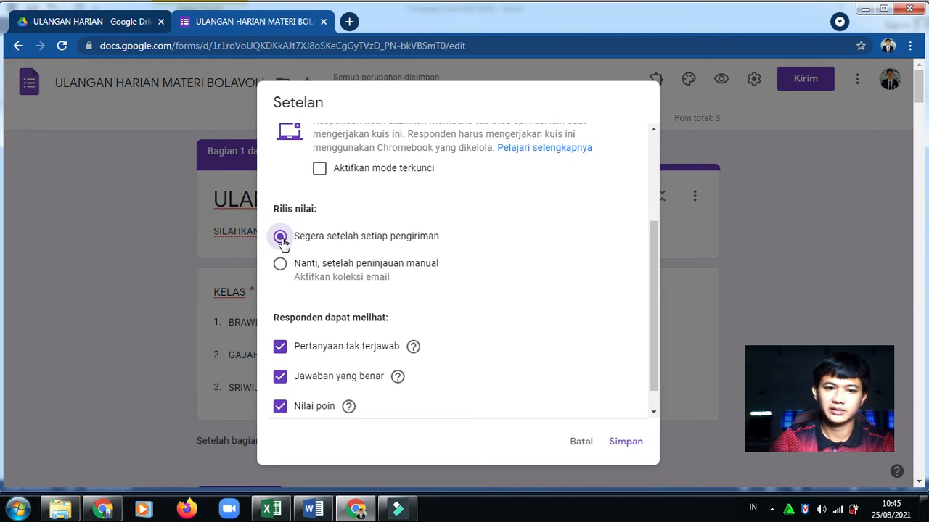
pyautogui.click(282, 265)
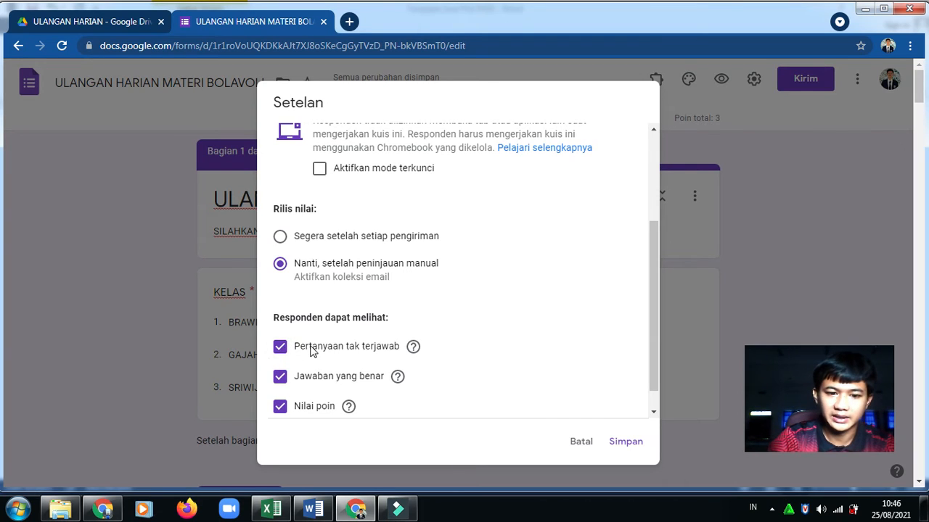
pyautogui.click(279, 406)
pyautogui.click(280, 376)
pyautogui.click(280, 347)
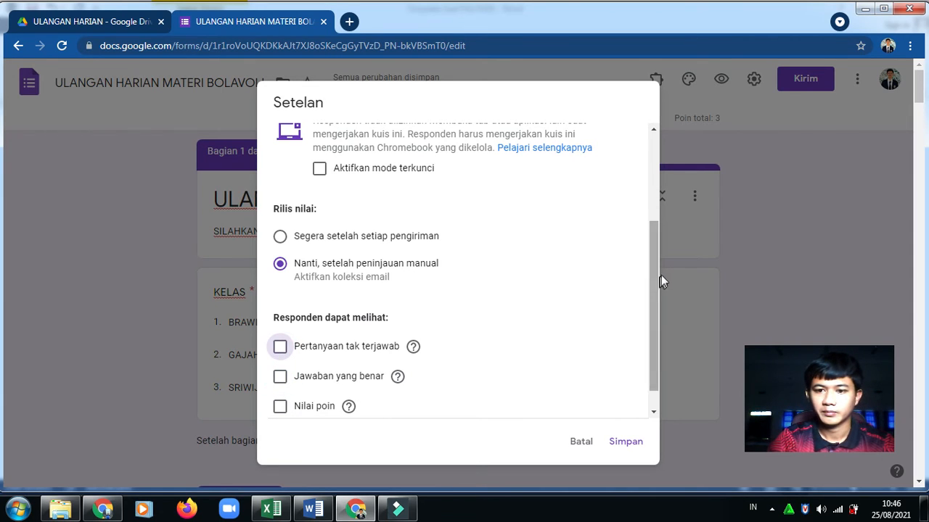
pyautogui.moveTo(655, 274); pyautogui.dragTo(649, 341)
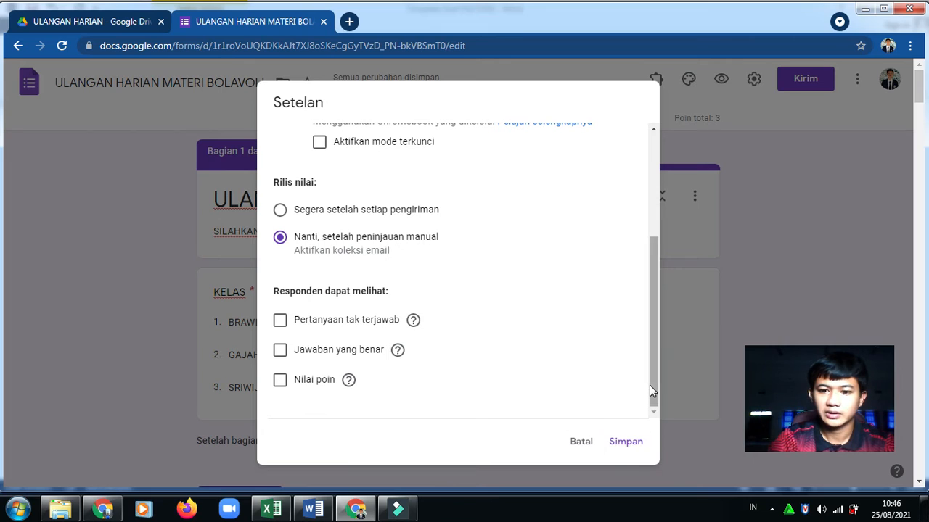
pyautogui.moveTo(649, 391); pyautogui.dragTo(658, 164)
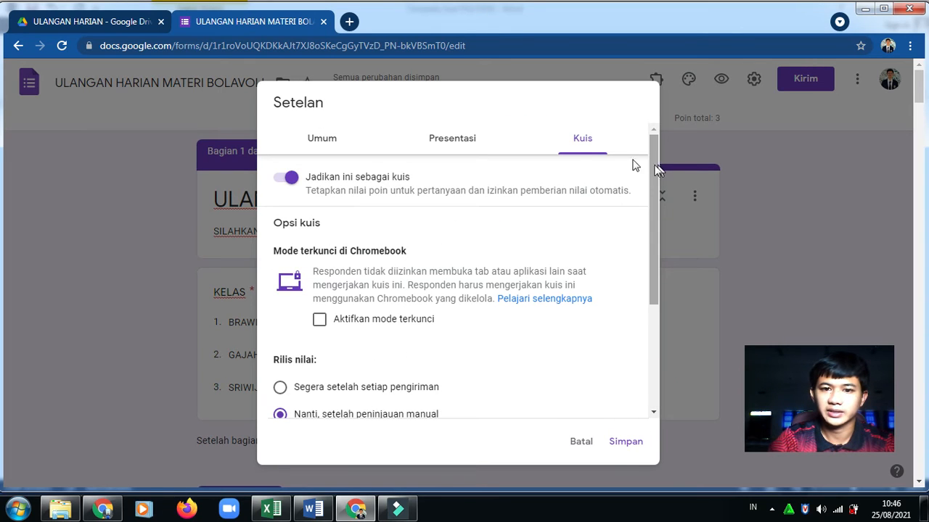
pyautogui.click(468, 134)
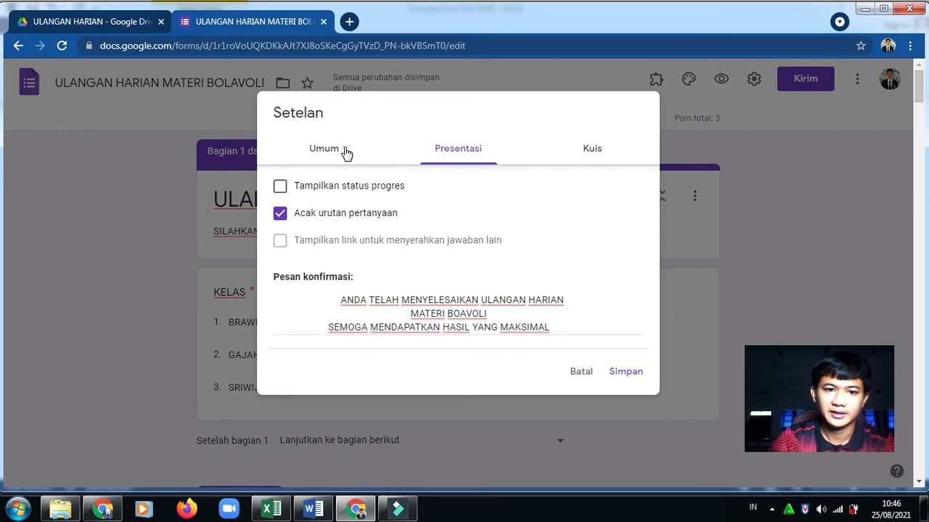
pyautogui.click(346, 150)
pyautogui.click(625, 439)
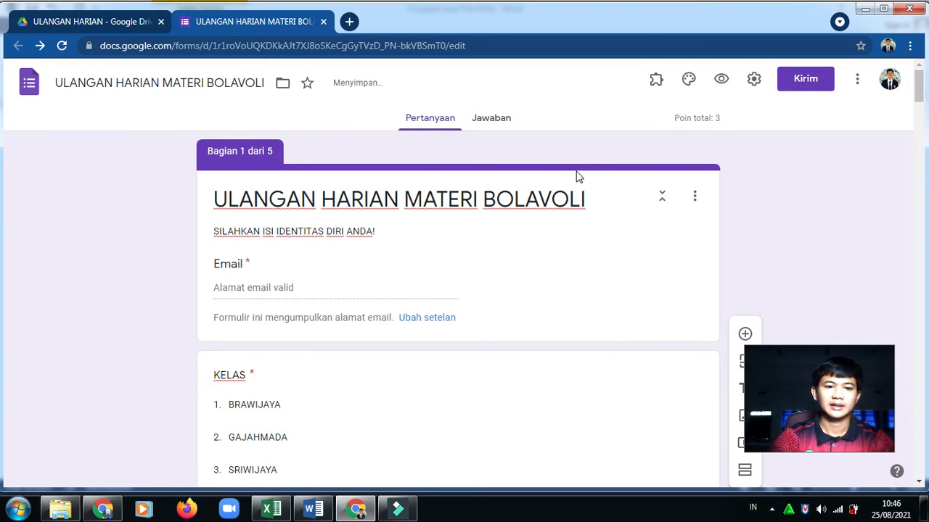
# Switch off 'Menerima jawaban' on the Responses page so the quiz stops accepting responses
pyautogui.click(499, 119)
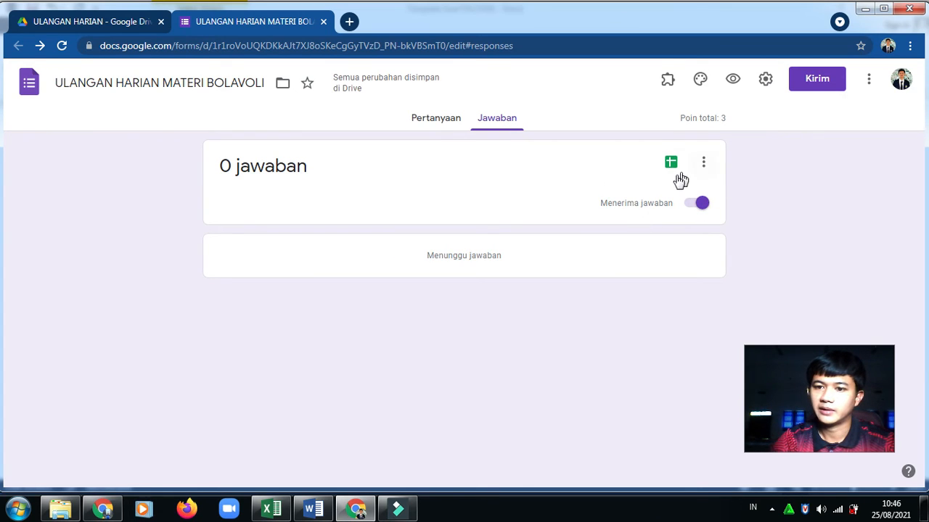
pyautogui.click(693, 205)
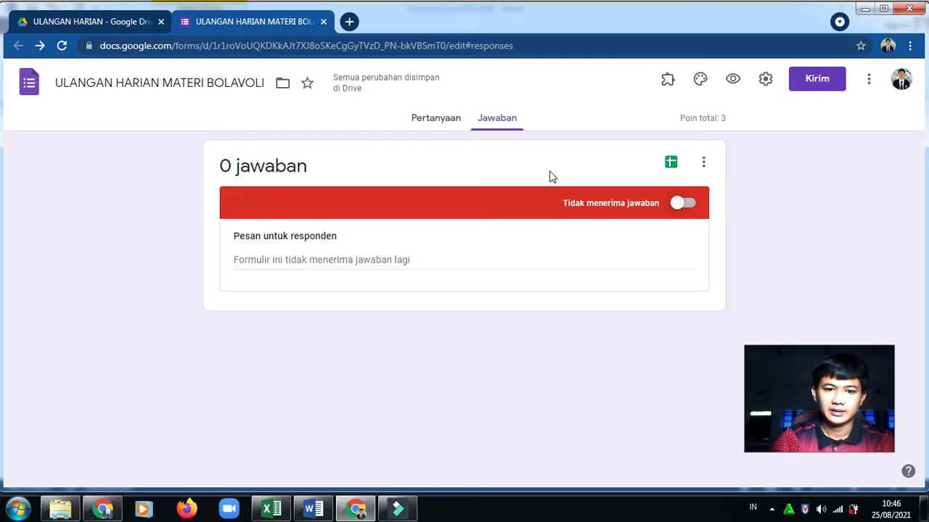
# Enter the closed-form message 'WAKTU MENGERJAKAN ULANGAN HARIAN MATERI BOLAVOLI SUDAH HABIS', adding a second line 'SILAHKAN MENGHUBUNGI…'
pyautogui.click(379, 258)
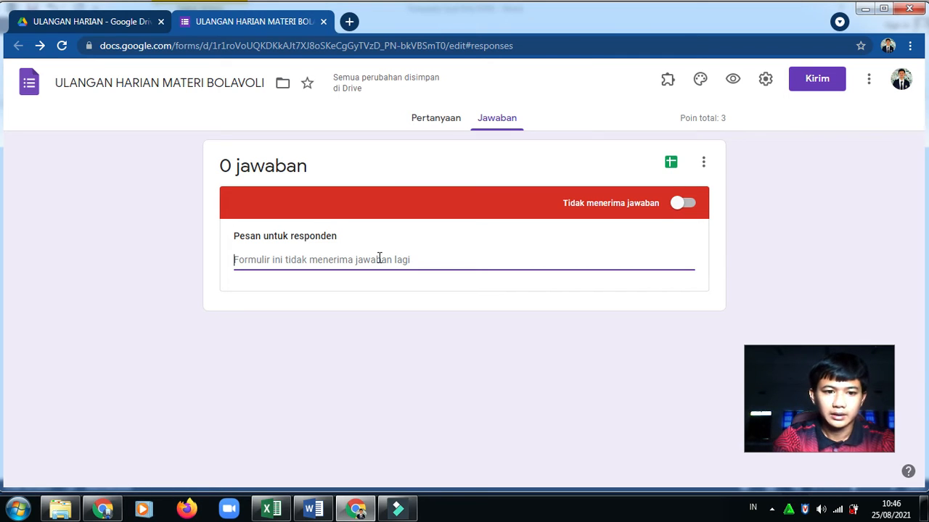
pyautogui.write('W')
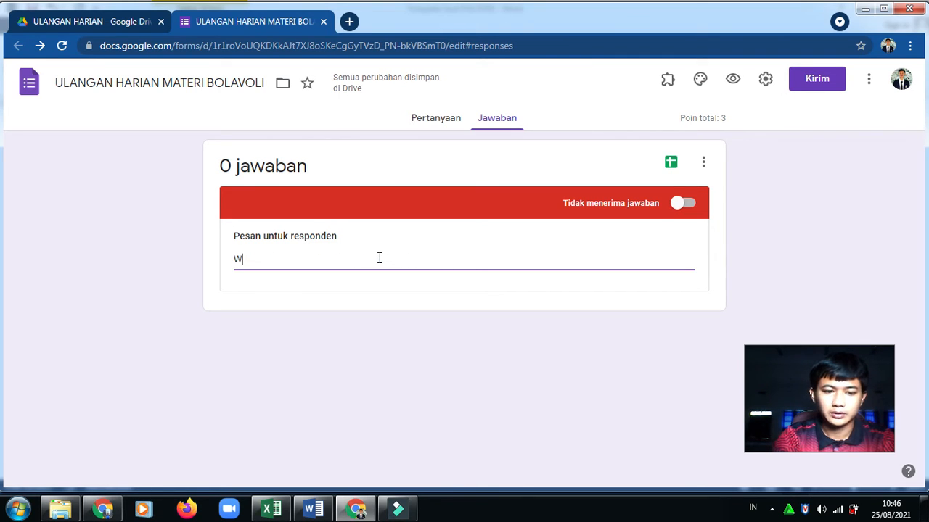
pyautogui.write('AKTU ')
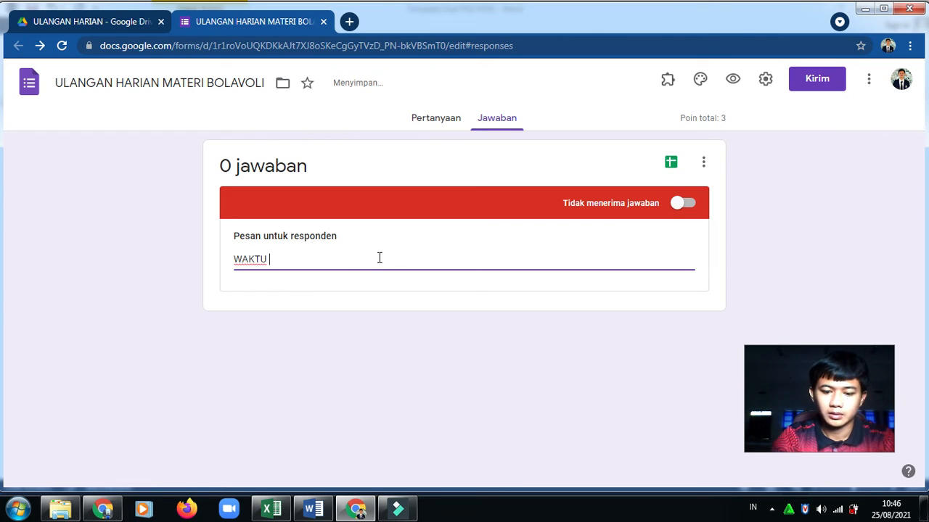
pyautogui.write('MENGERJA')
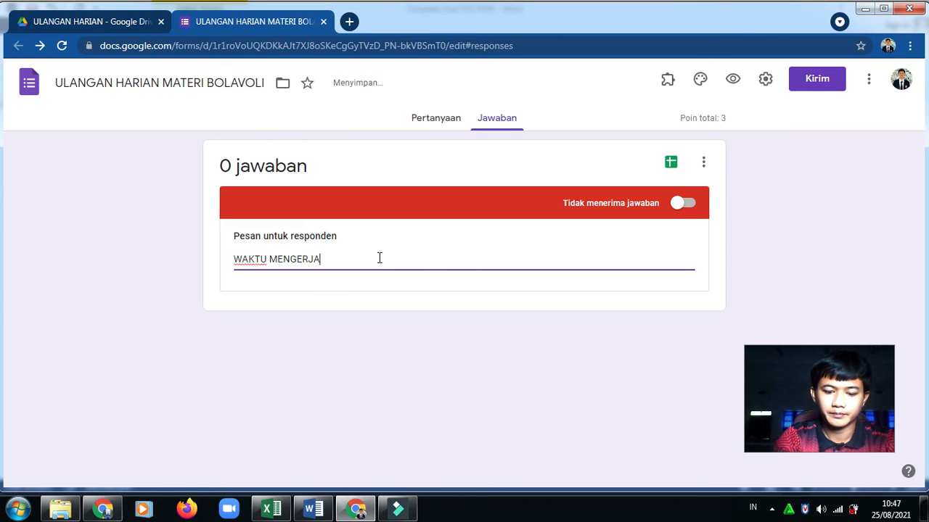
pyautogui.write('KAN ULANGAN ')
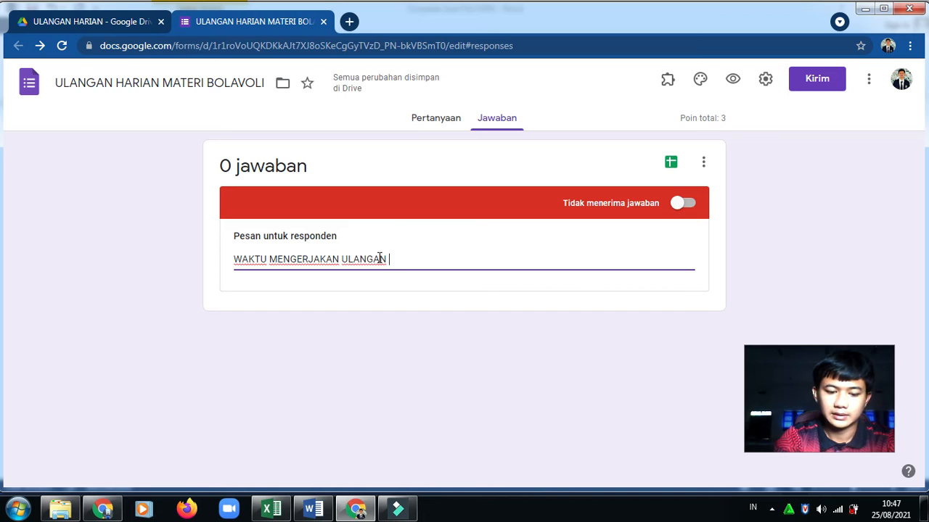
pyautogui.write('HARIAN MAT')
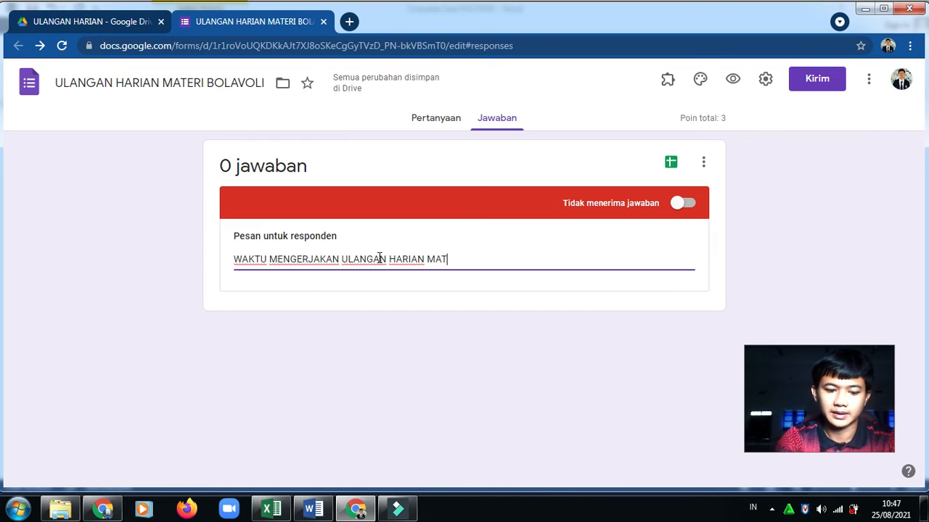
pyautogui.write('ERI BOLAC')
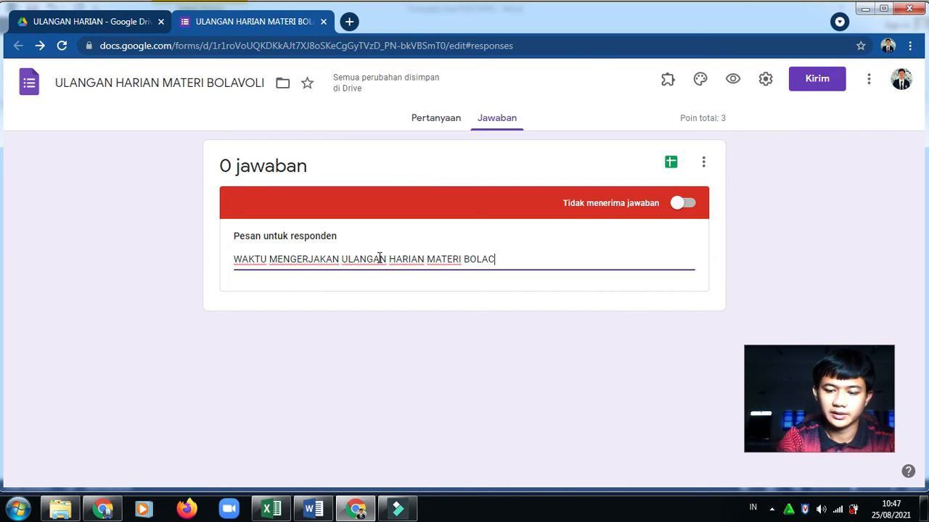
pyautogui.press('BackSpace')
pyautogui.write('VOLI ')
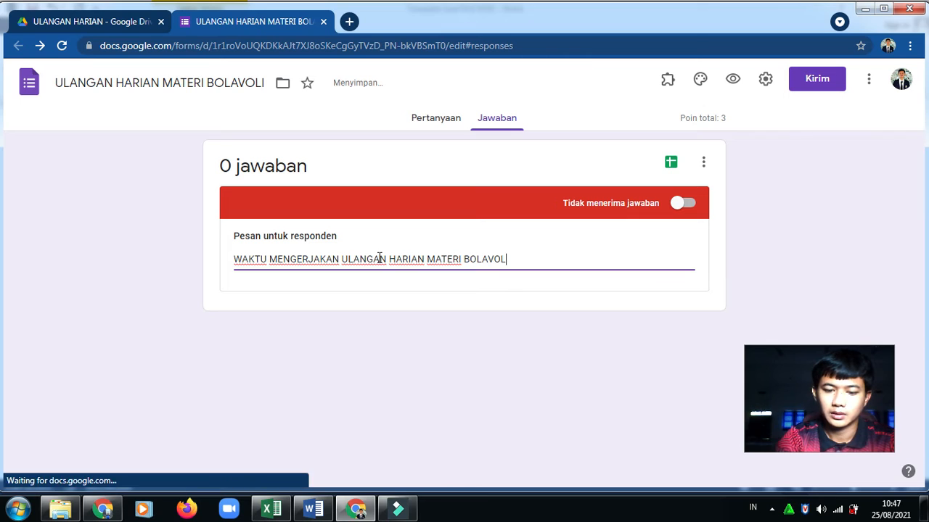
pyautogui.write('SUDA')
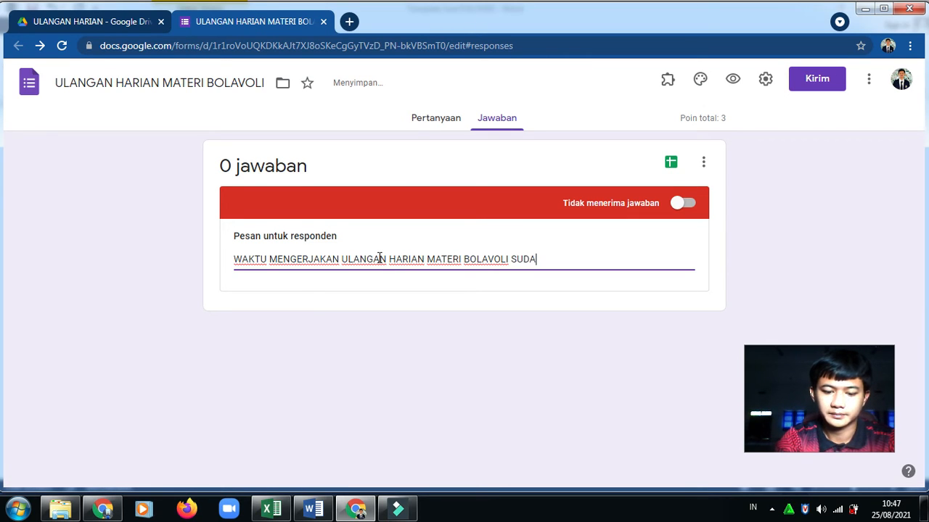
pyautogui.write('H HABIS')
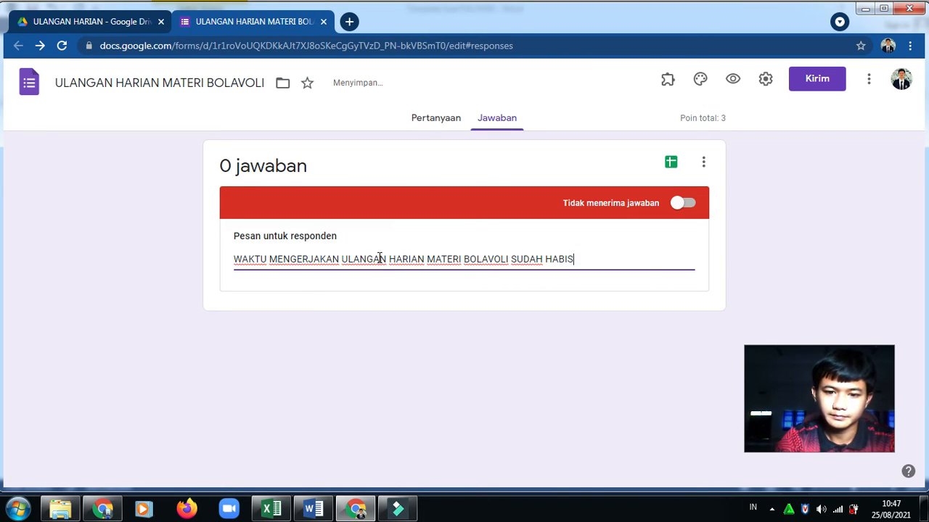
pyautogui.press('Return')
pyautogui.write('SILAHKAN MENGHUBUNGI G')
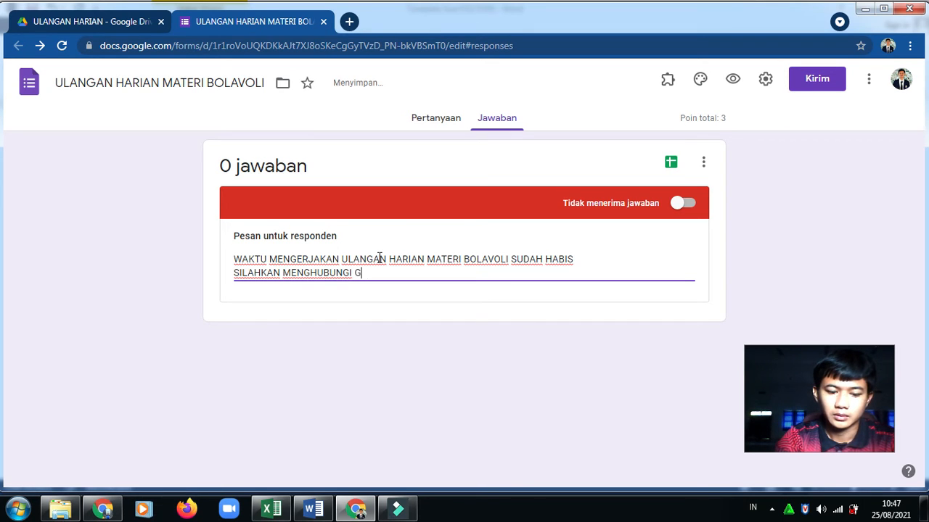
pyautogui.write('URU')
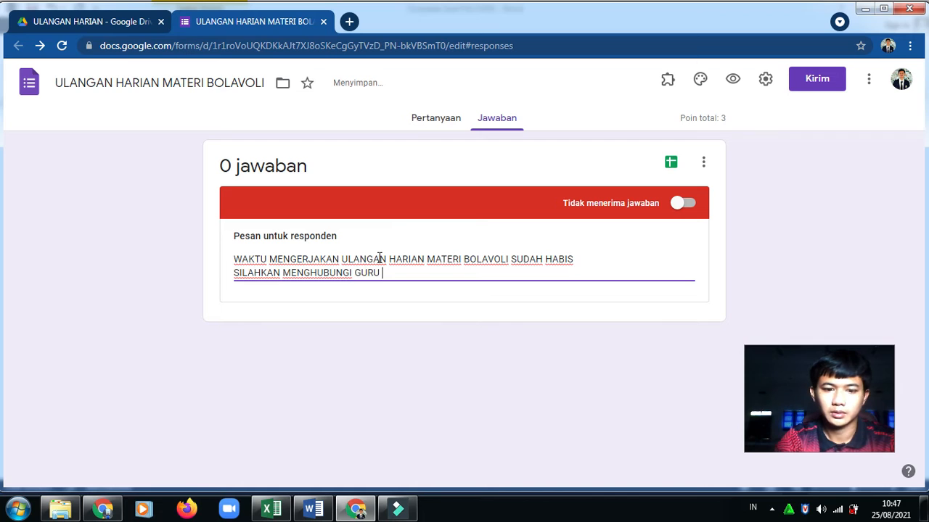
pyautogui.write(' YANG BERANGKUTAN')
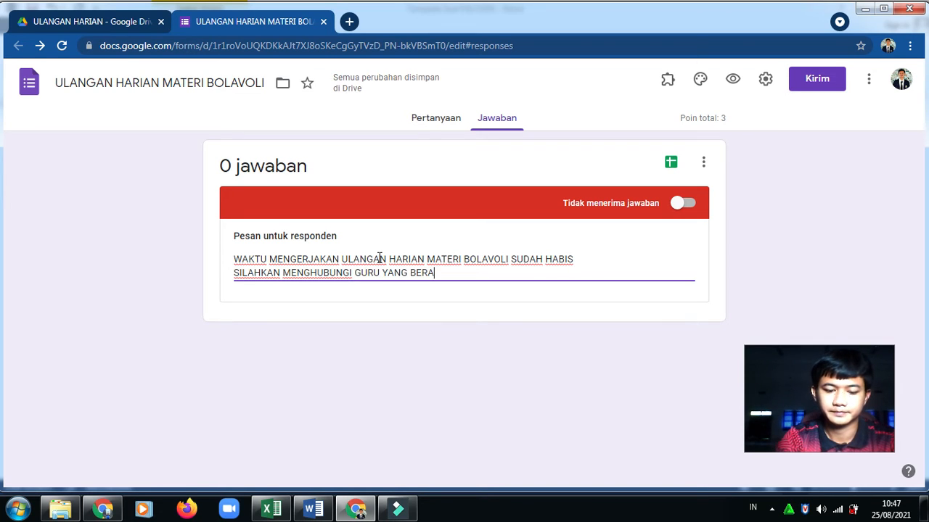
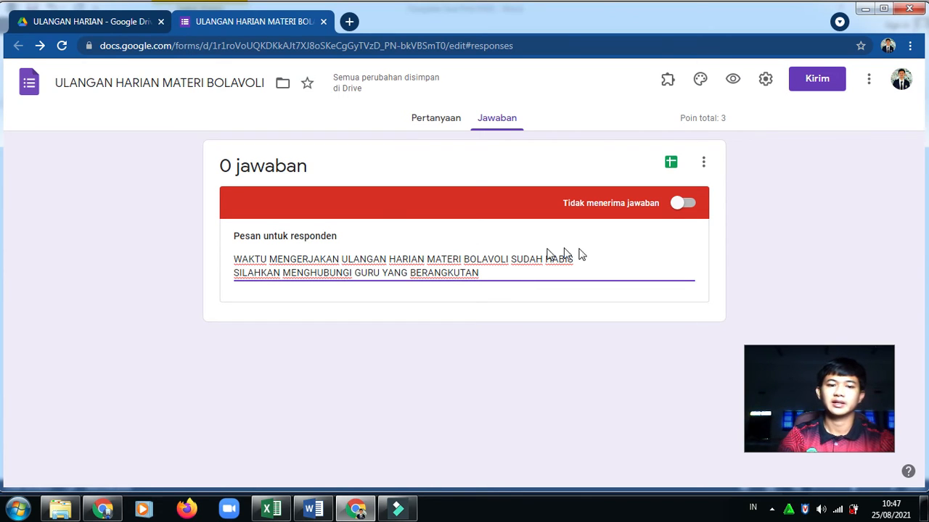
# Turn response acceptance back on and return to the Pertanyaan editor
pyautogui.click(683, 204)
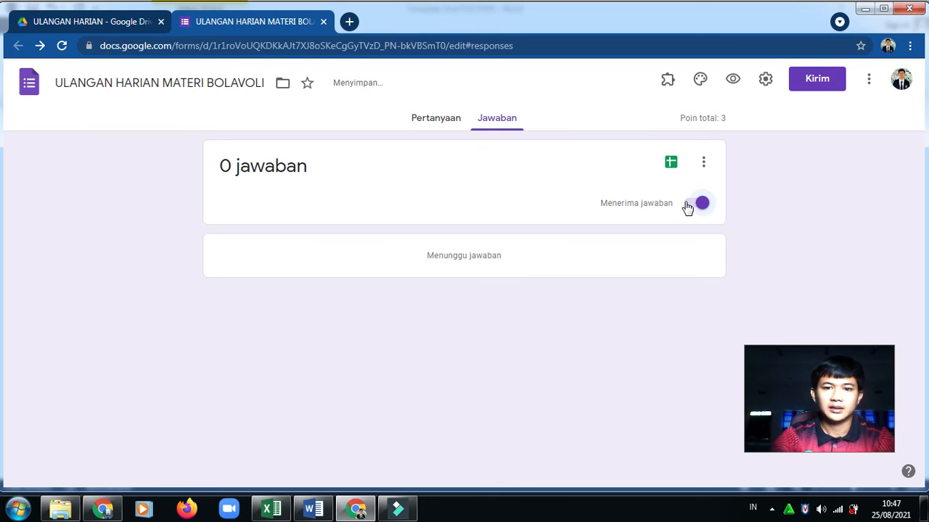
pyautogui.click(426, 125)
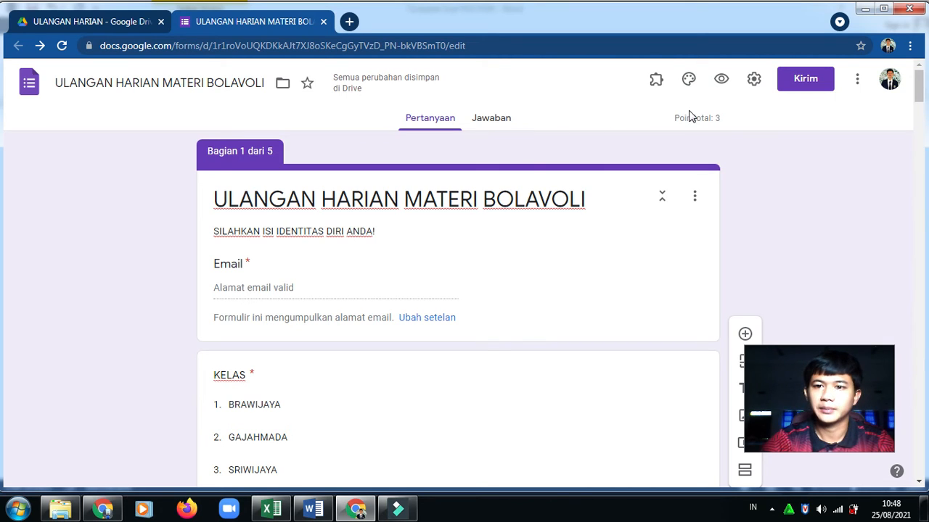
# In Opsi tema, set the theme colour to blue and bring up the header image picker
pyautogui.click(692, 78)
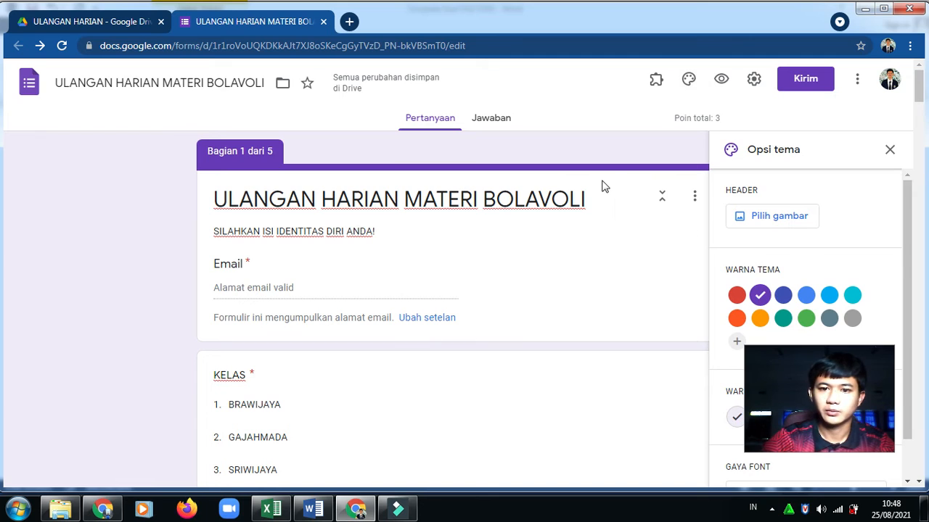
pyautogui.click(829, 297)
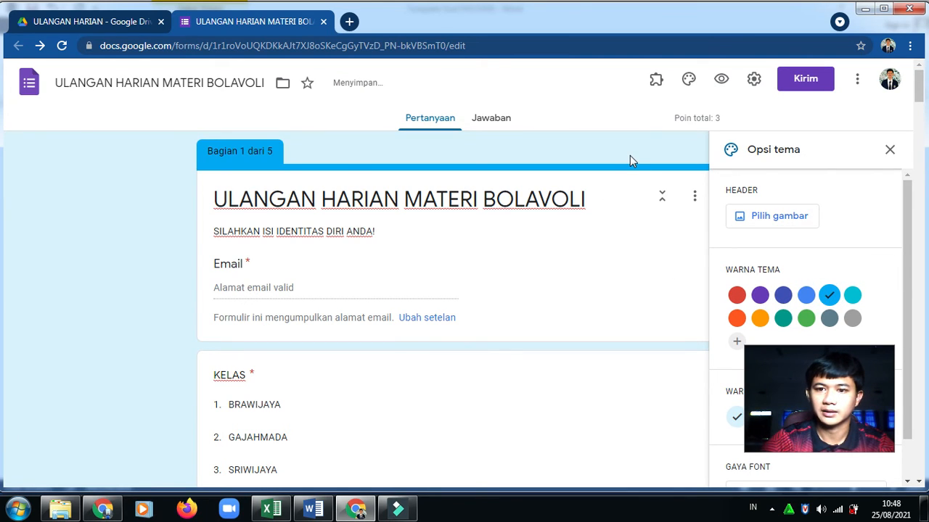
pyautogui.click(759, 319)
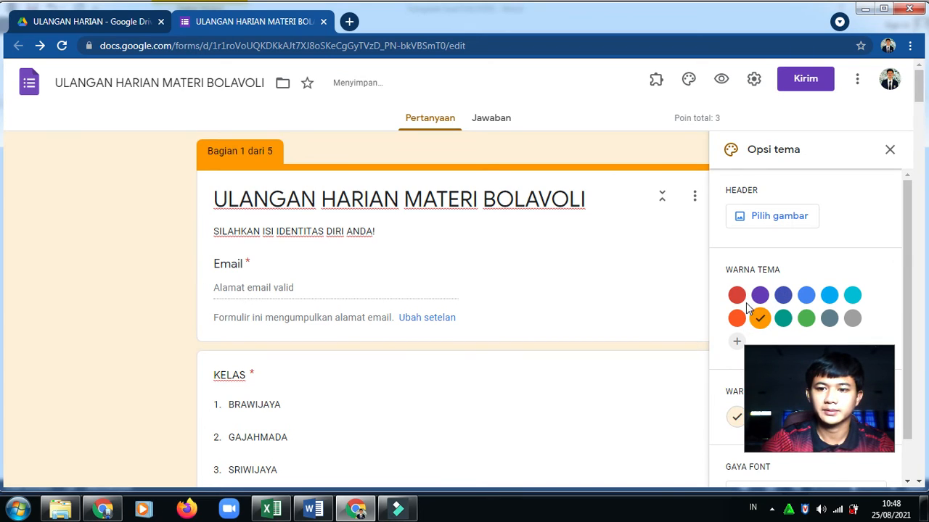
pyautogui.click(737, 295)
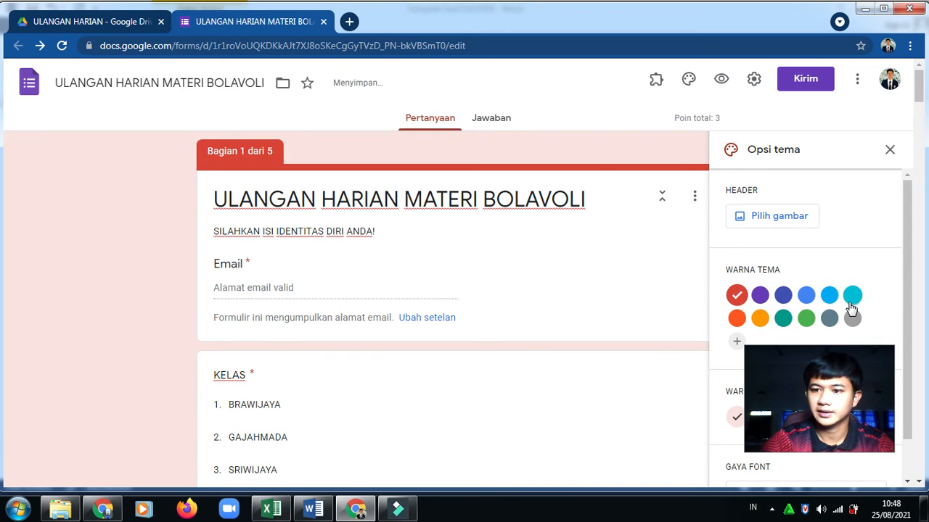
pyautogui.click(806, 296)
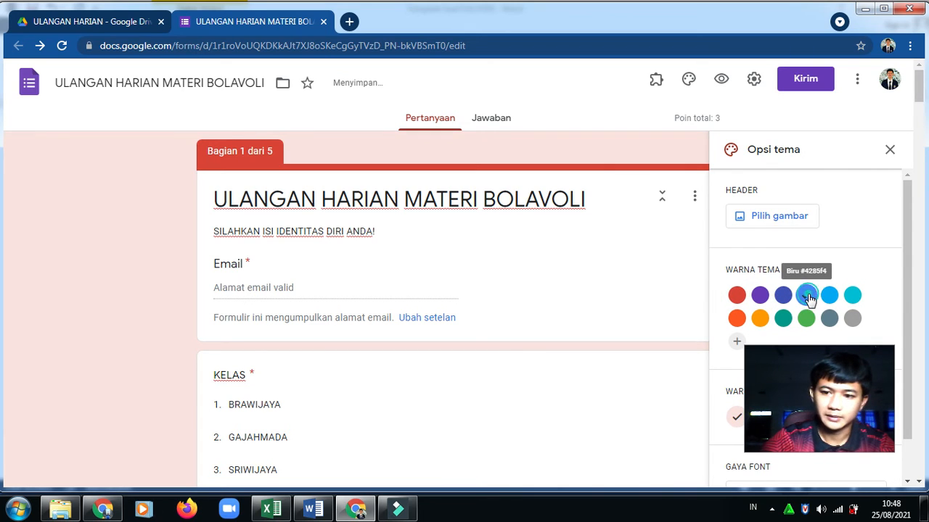
pyautogui.click(747, 218)
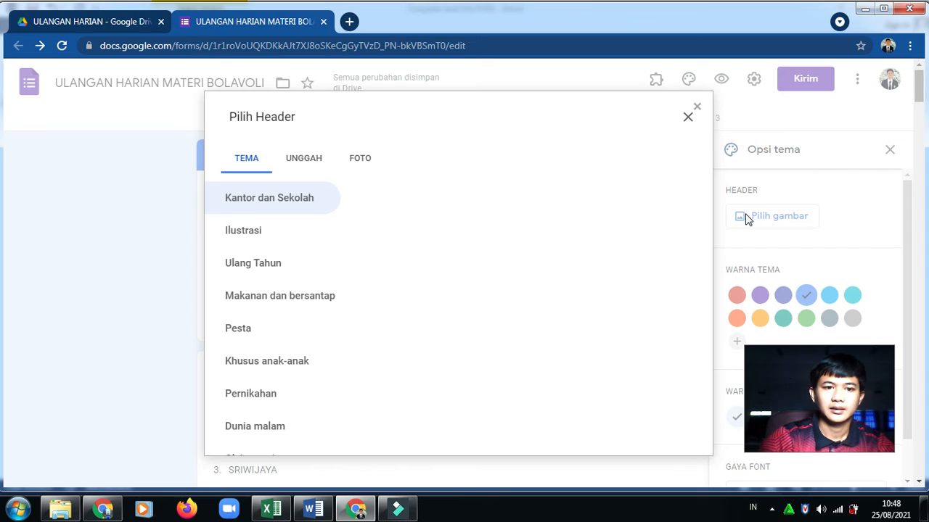
# Insert the soccer-field picture from the TEMA gallery as the form header
pyautogui.click(363, 163)
pyautogui.click(313, 158)
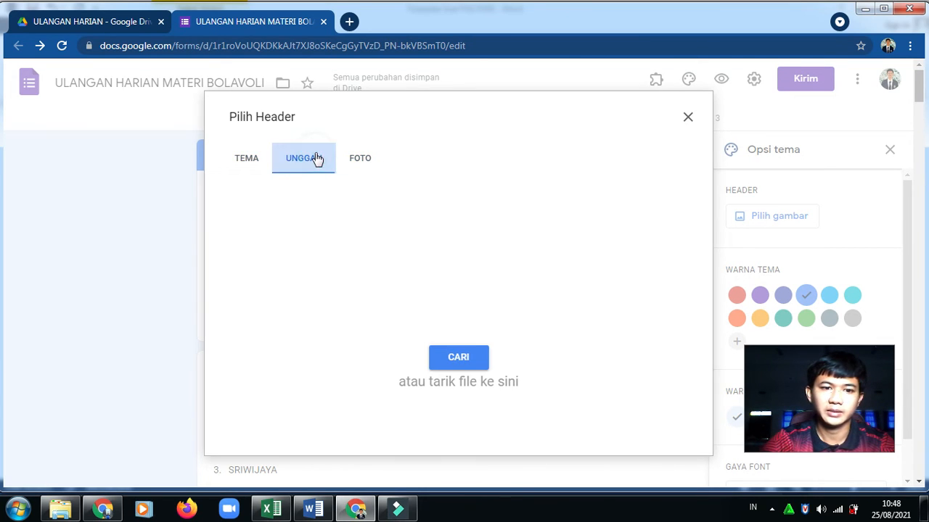
pyautogui.click(249, 161)
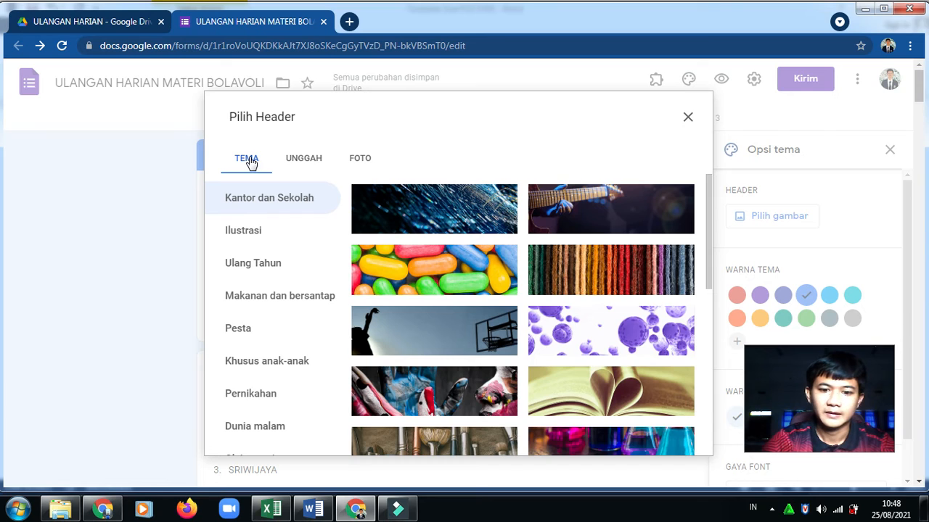
pyautogui.moveTo(709, 201); pyautogui.dragTo(678, 294)
pyautogui.click(636, 278)
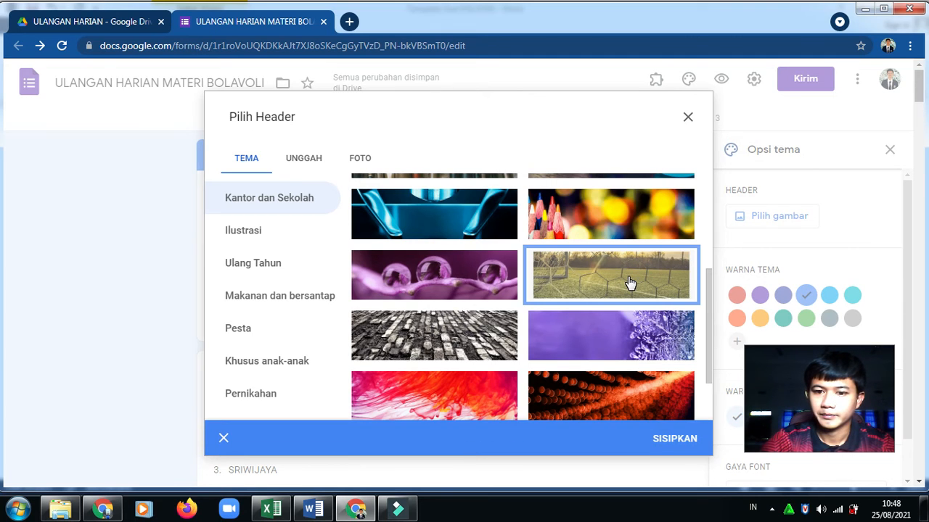
pyautogui.click(669, 441)
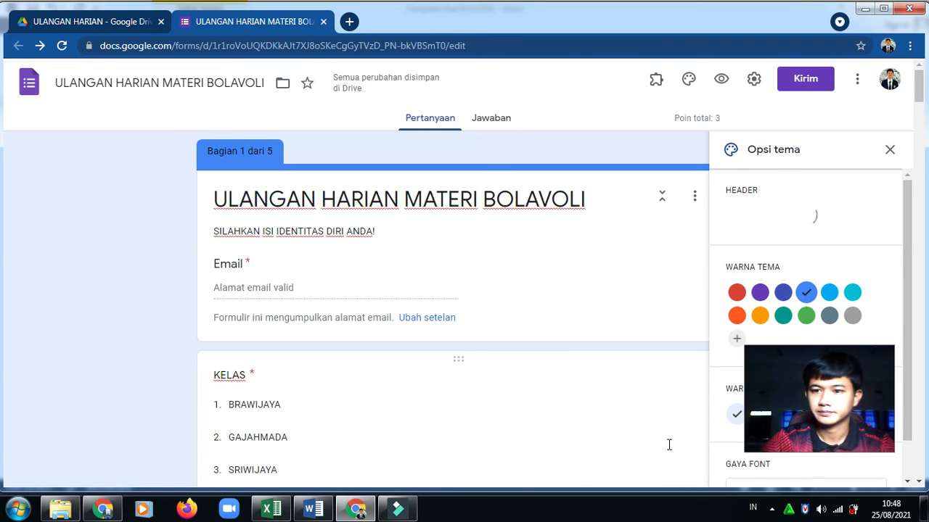
# Set the Warna Latar Belakang to the third, beige swatch
pyautogui.moveTo(905, 303); pyautogui.dragTo(901, 354)
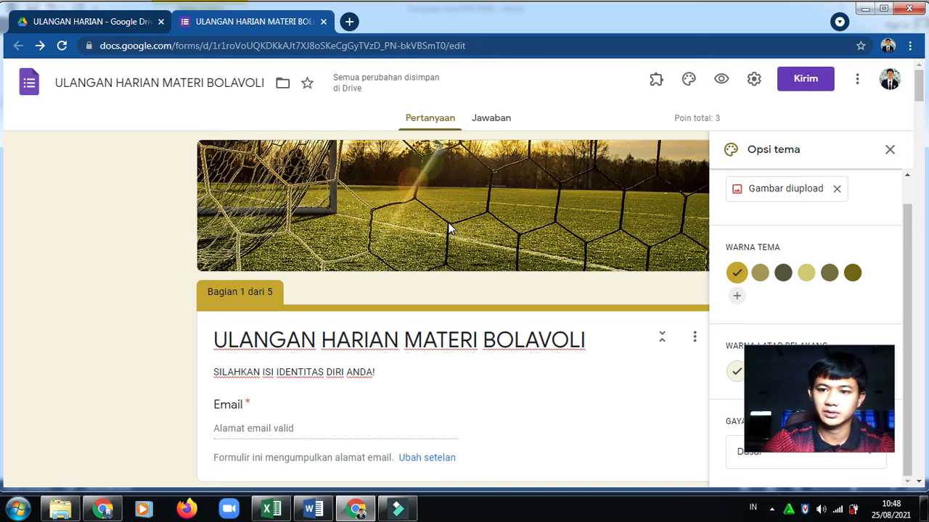
pyautogui.moveTo(821, 358); pyautogui.dragTo(808, 78)
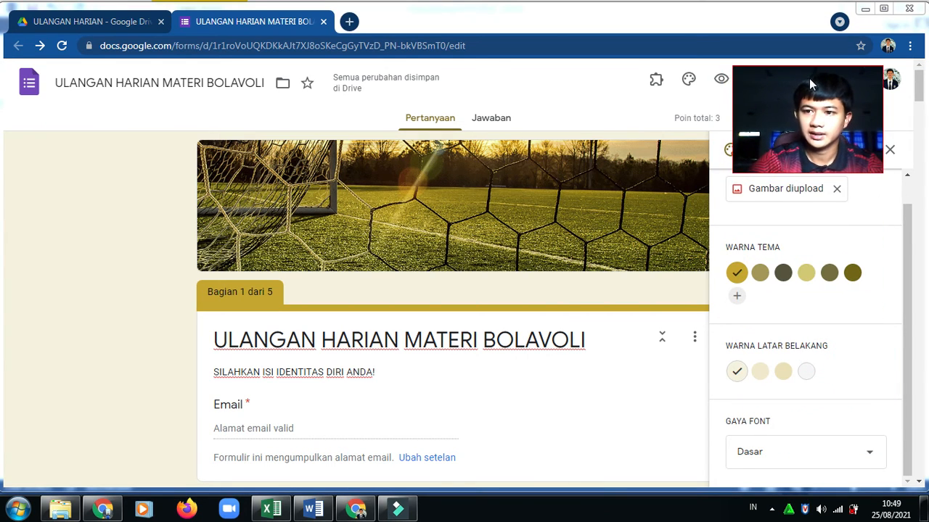
pyautogui.click(759, 372)
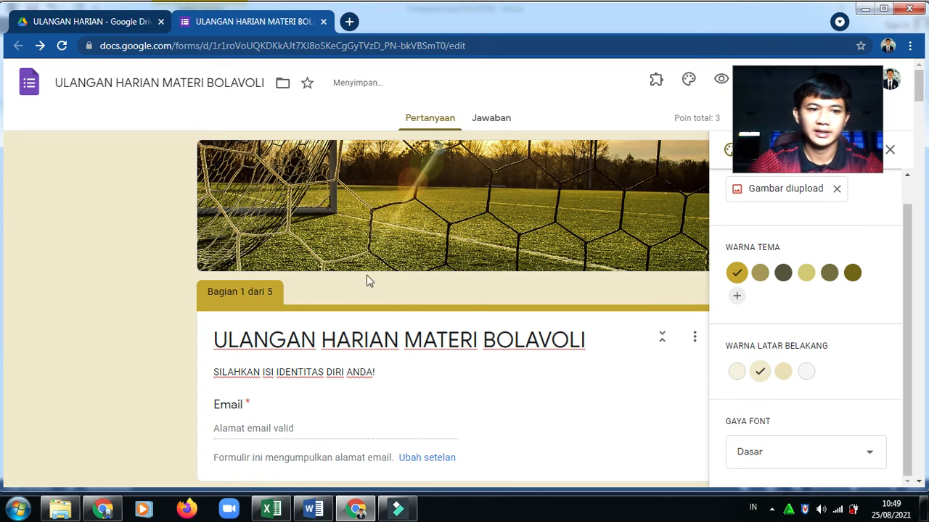
pyautogui.click(736, 372)
pyautogui.click(807, 372)
pyautogui.click(782, 373)
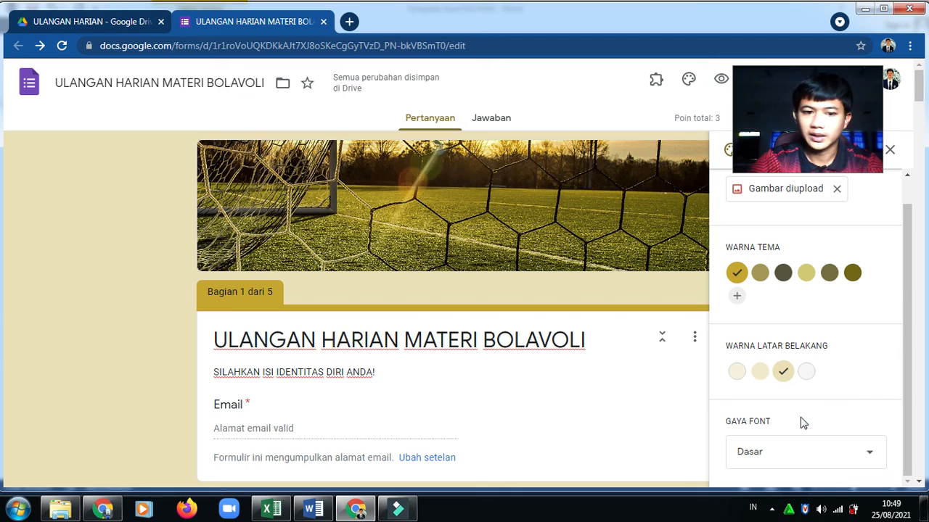
# Change the font style to Lucu, after trying Dekoratif, and close the Opsi tema panel
pyautogui.click(806, 462)
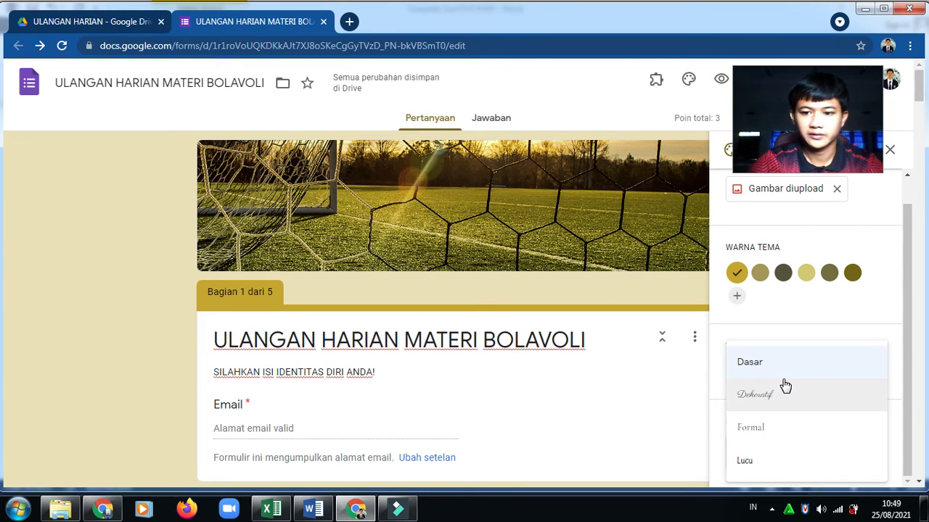
pyautogui.click(758, 403)
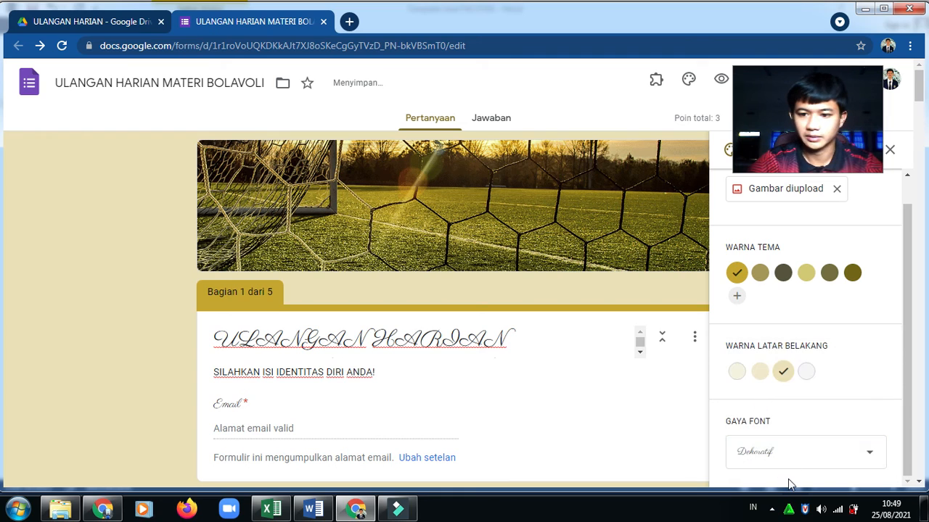
pyautogui.click(789, 461)
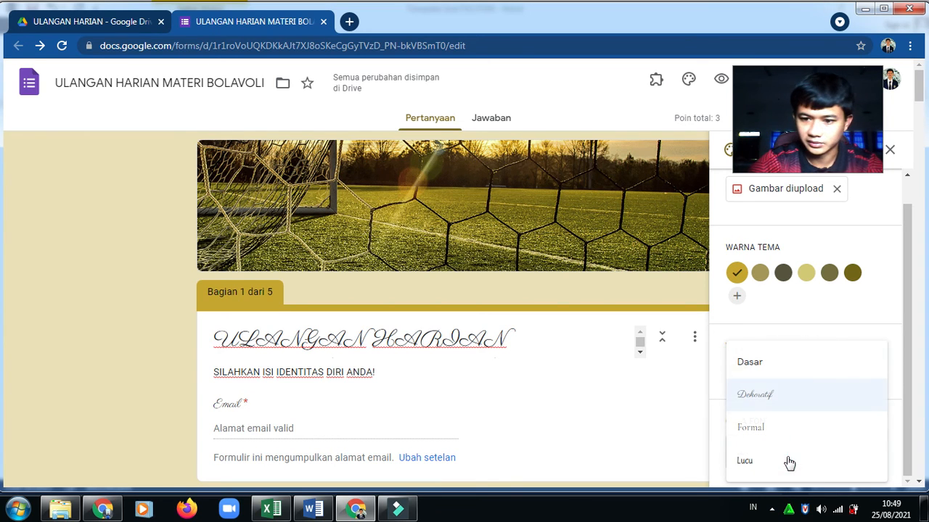
pyautogui.click(761, 459)
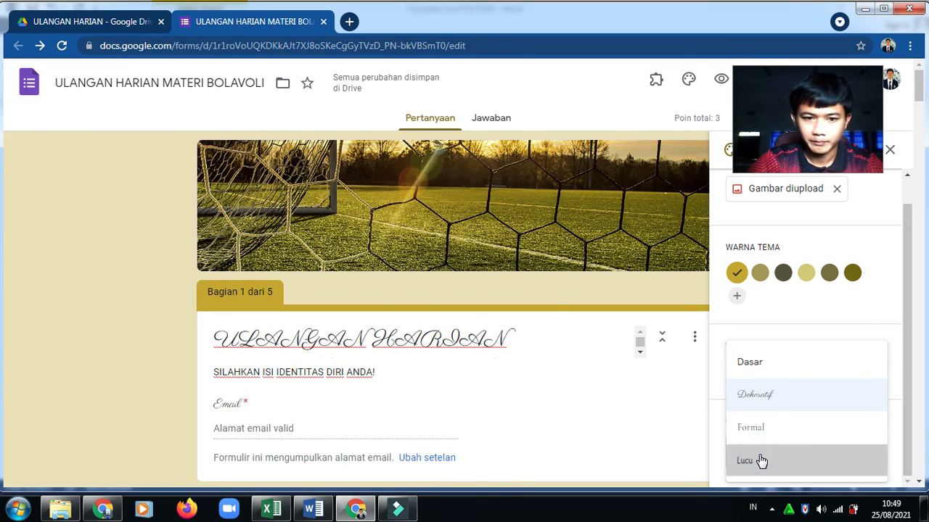
pyautogui.click(688, 421)
pyautogui.click(890, 151)
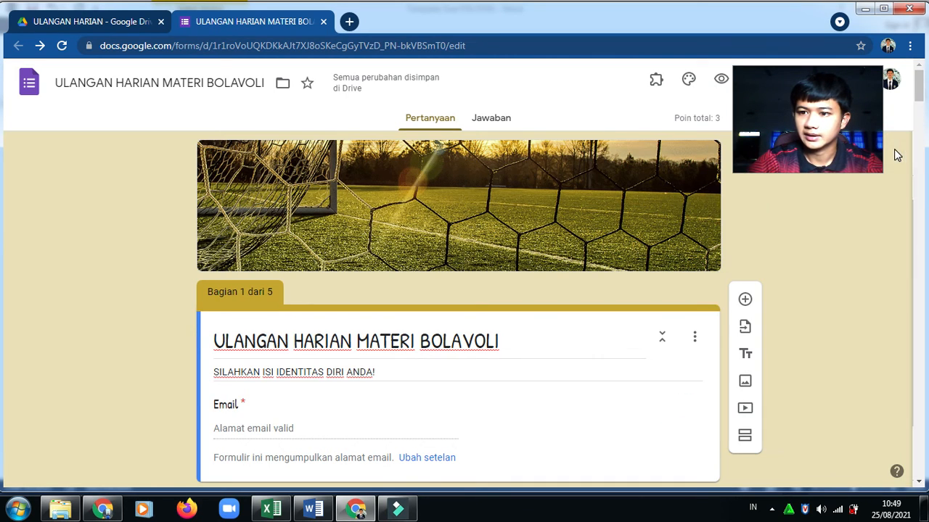
pyautogui.moveTo(821, 92); pyautogui.dragTo(854, 376)
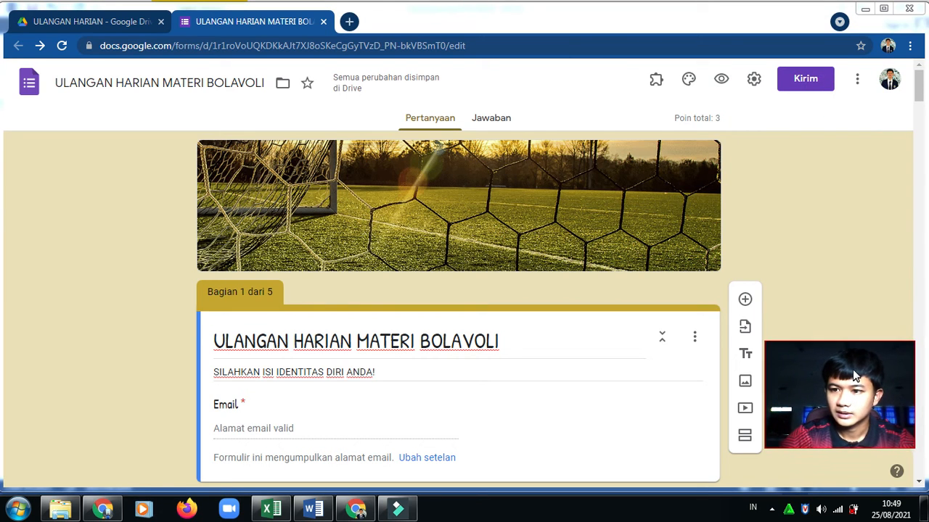
pyautogui.moveTo(918, 91)
pyautogui.mouseDown()
pyautogui.moveTo(917, 250)
pyautogui.moveTo(918, 73)
pyautogui.mouseUp()
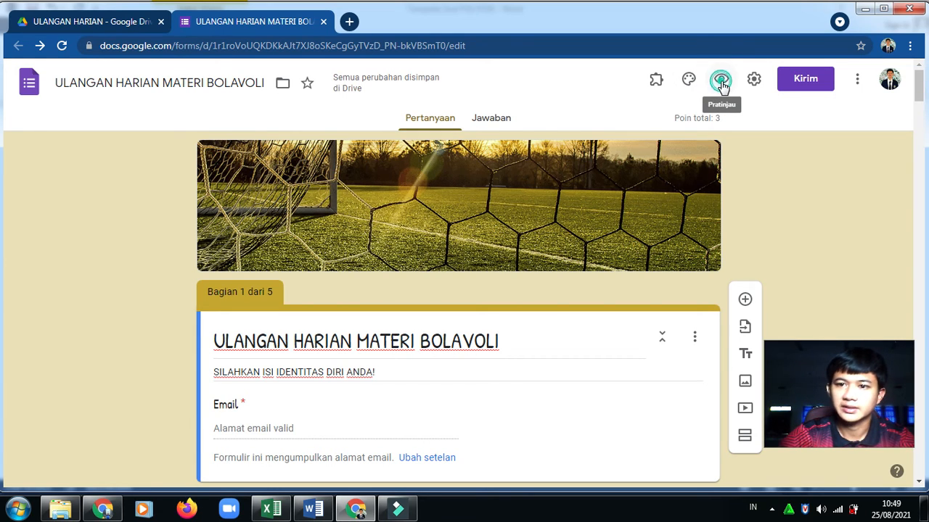
# Open the respondent preview in a new tab and put the cursor in the Email field
pyautogui.click(721, 86)
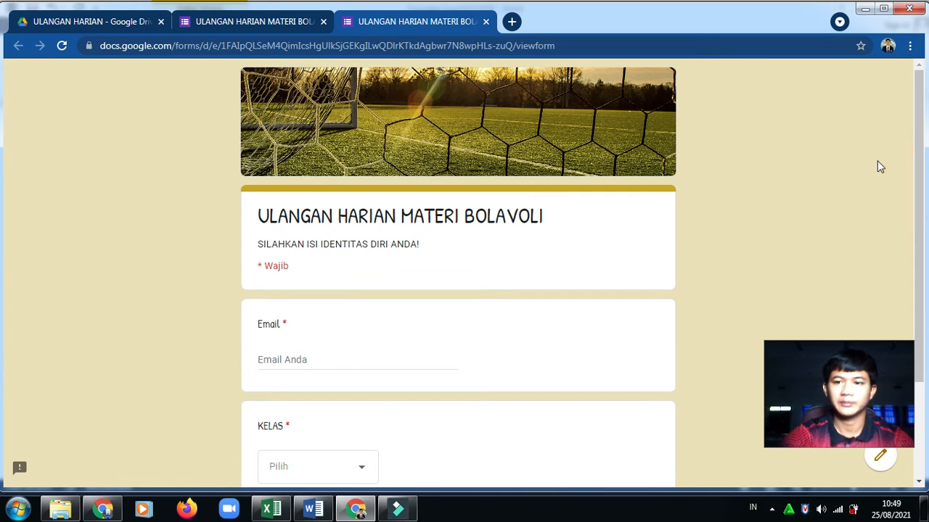
pyautogui.moveTo(917, 137); pyautogui.dragTo(917, 166)
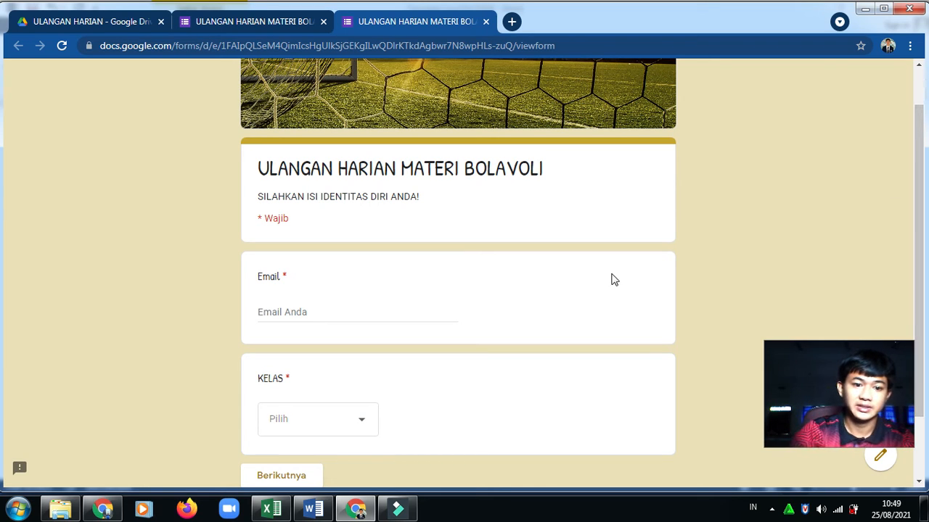
pyautogui.click(367, 314)
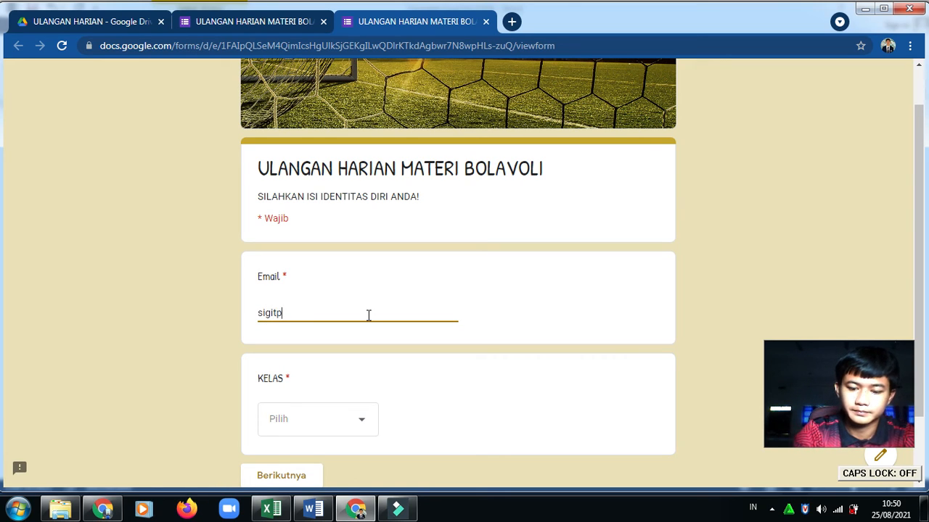
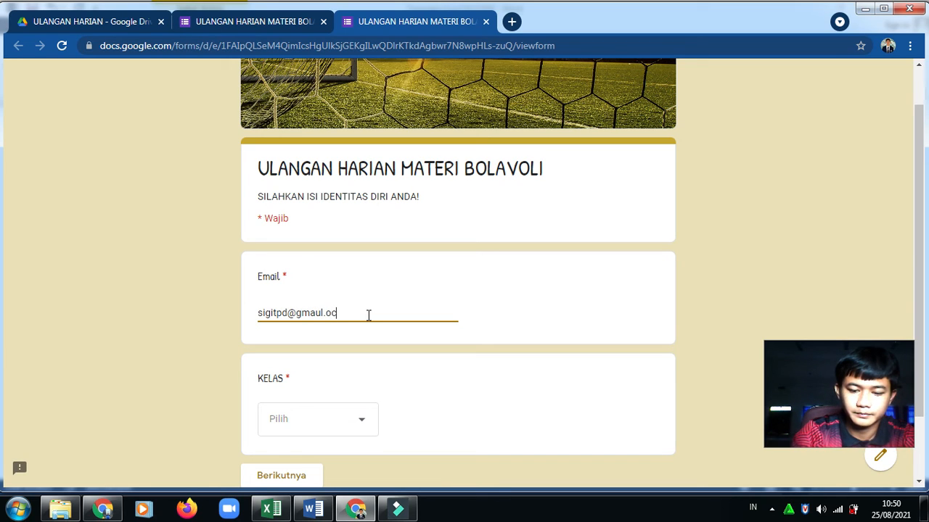
# Enter the respondent's e-mail address in the Email field, correcting its typo
pyautogui.click(320, 313)
pyautogui.press('BackSpace')
pyautogui.click(313, 315)
pyautogui.write('i')
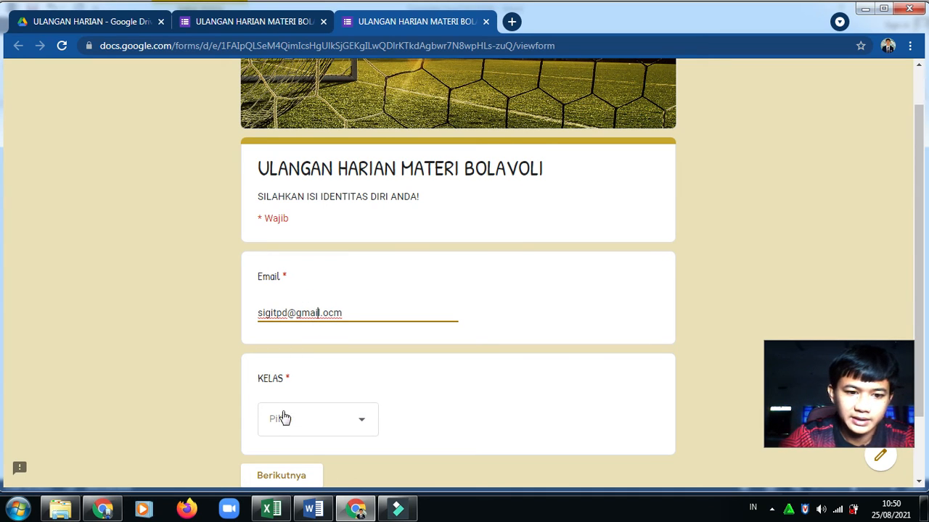
# Answer the KELAS question with BRAWIJAYA
pyautogui.click(326, 425)
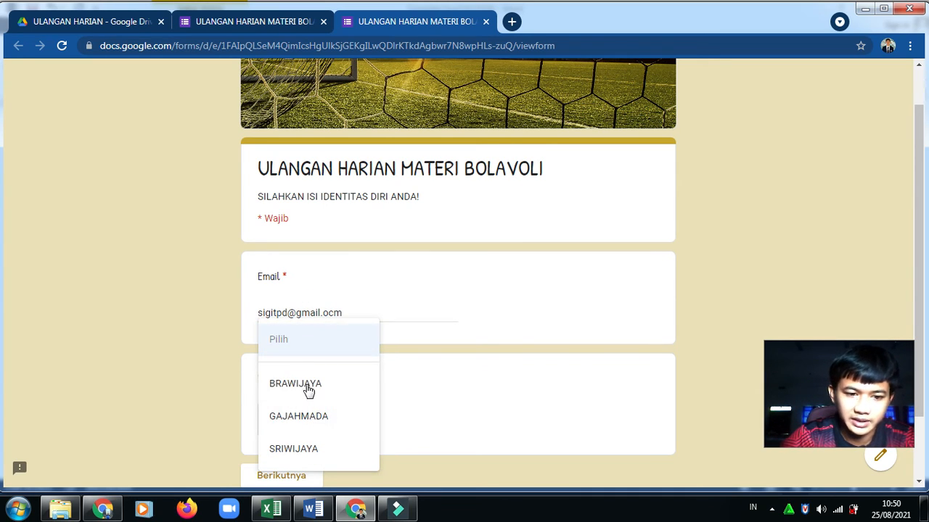
pyautogui.click(296, 389)
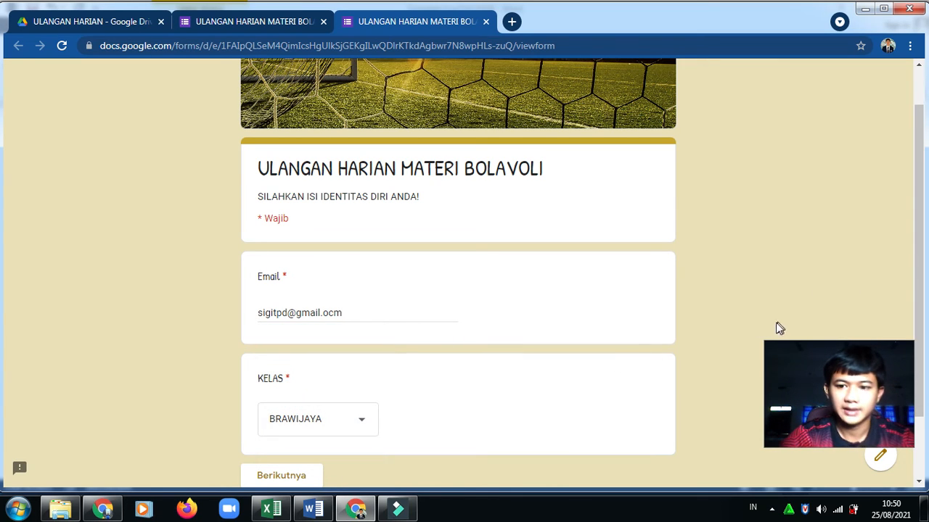
pyautogui.moveTo(817, 370); pyautogui.dragTo(797, 356)
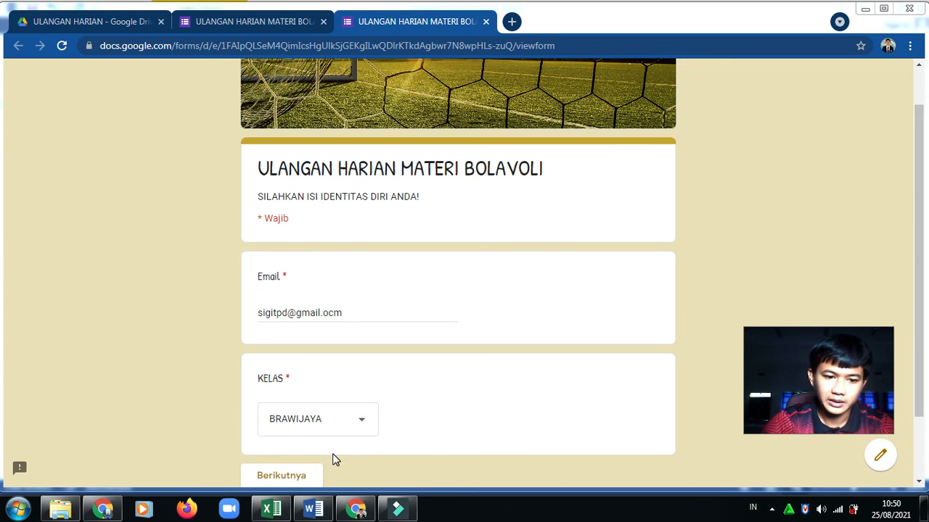
# Pick the first student name in the BRAWIJAYA section, then return to the first page
pyautogui.click(294, 476)
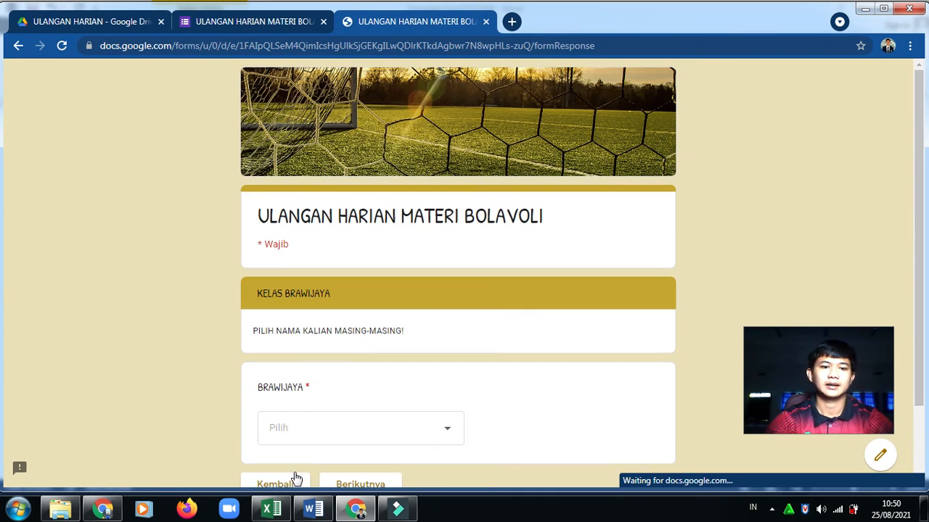
pyautogui.moveTo(914, 177); pyautogui.dragTo(916, 229)
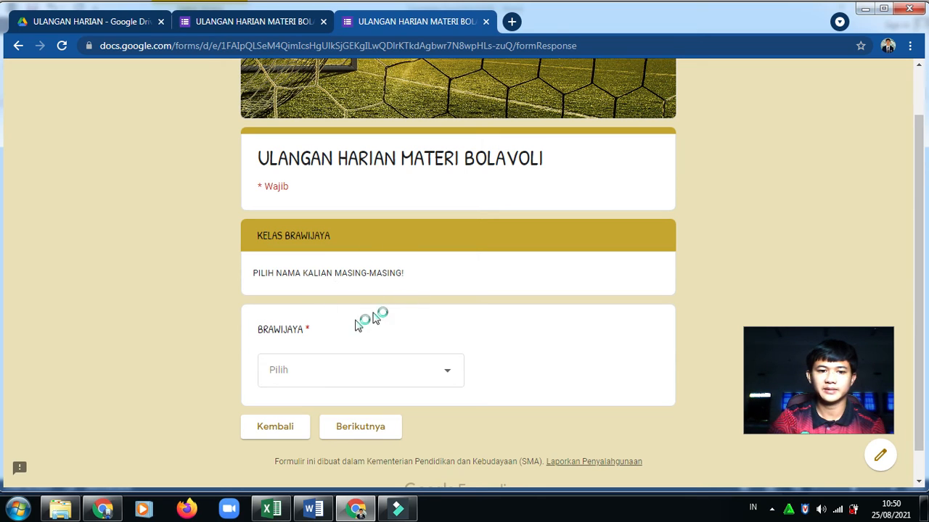
pyautogui.click(367, 372)
pyautogui.moveTo(458, 135)
pyautogui.mouseDown()
pyautogui.moveTo(450, 431)
pyautogui.moveTo(458, 132)
pyautogui.mouseUp()
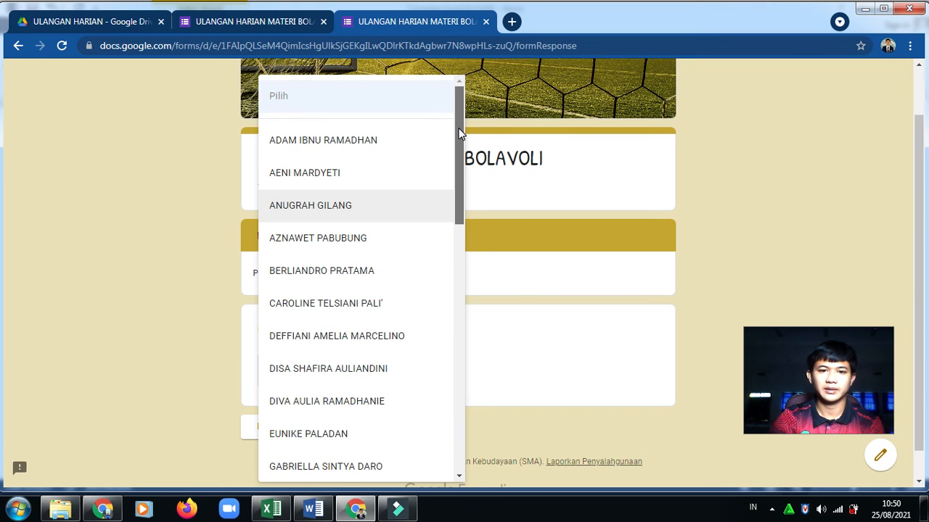
pyautogui.click(373, 147)
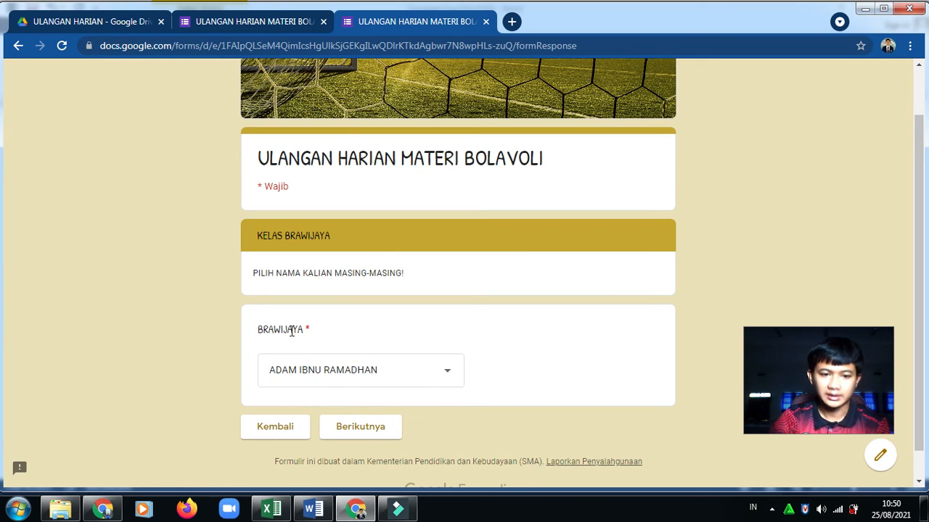
pyautogui.click(274, 430)
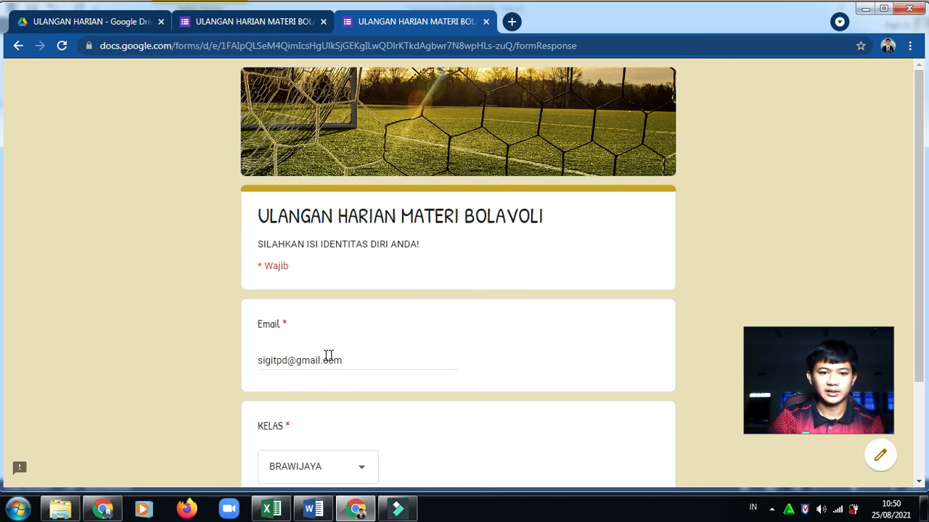
# Change the KELAS answer to SRIWIJAYA and advance to its name section
pyautogui.click(332, 463)
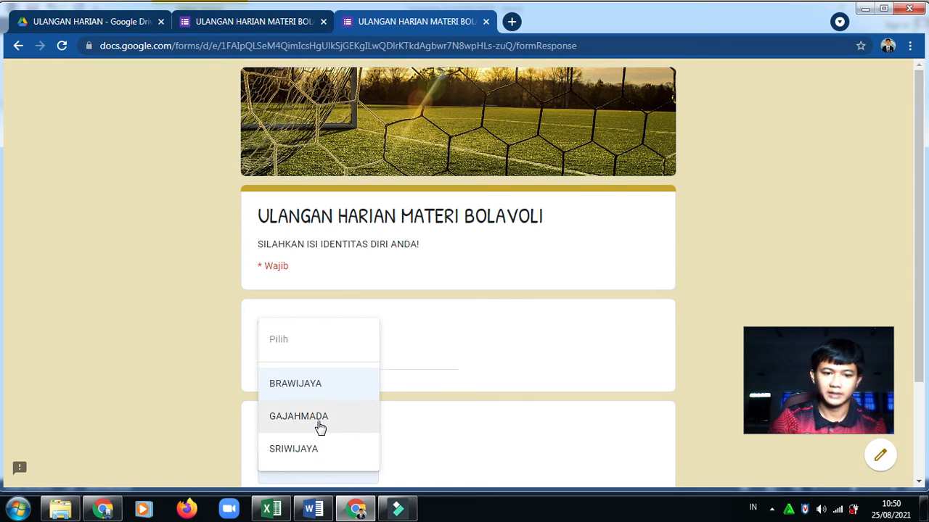
pyautogui.click(305, 448)
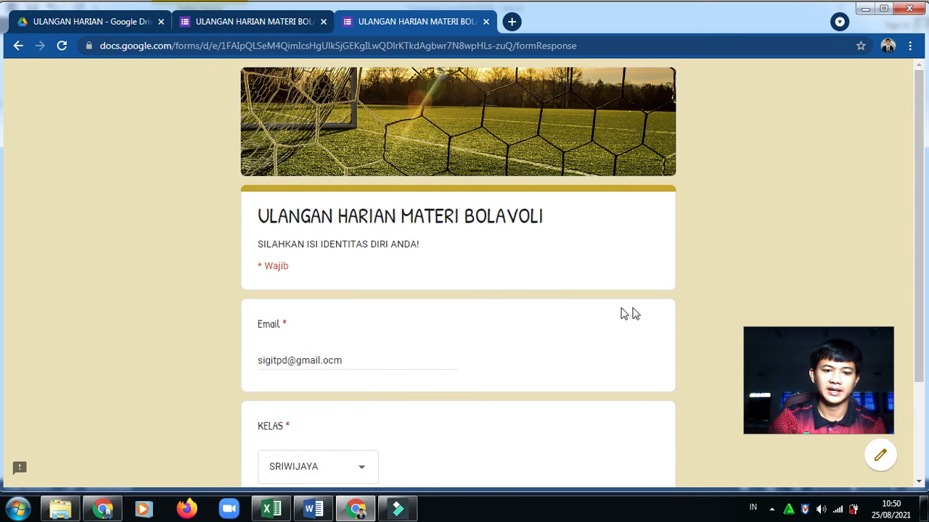
pyautogui.scroll(-2, 441, 341)
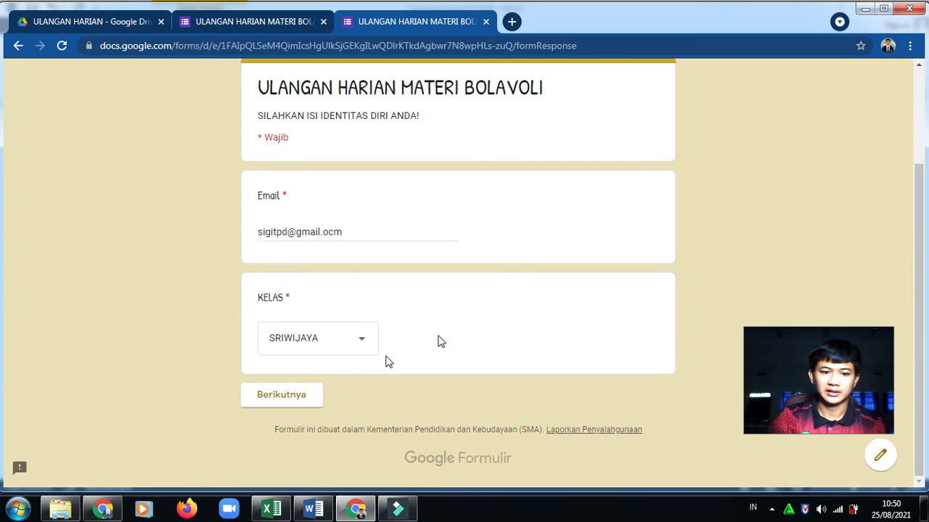
pyautogui.click(282, 395)
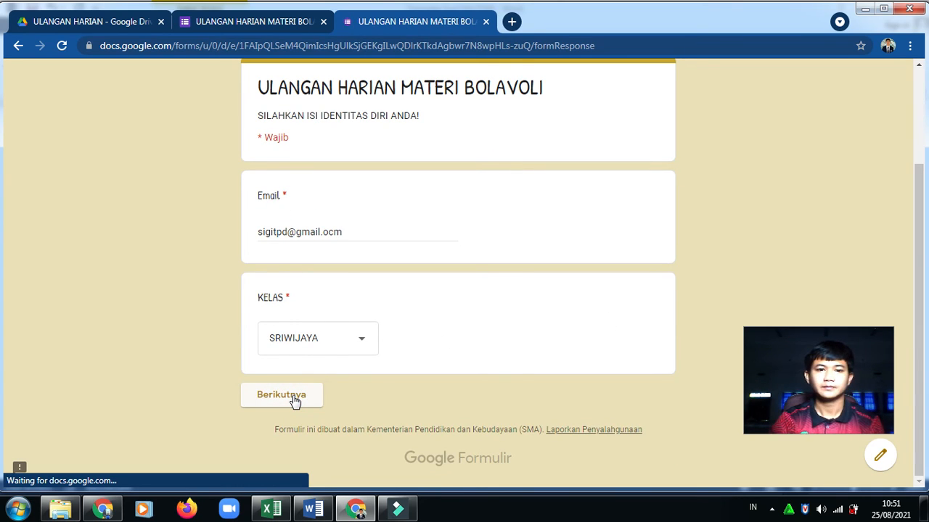
# Select the first student in the SRIWIJAYA list and continue to the quiz questions
pyautogui.moveTo(918, 185)
pyautogui.mouseDown()
pyautogui.moveTo(906, 269)
pyautogui.moveTo(909, 190)
pyautogui.mouseUp()
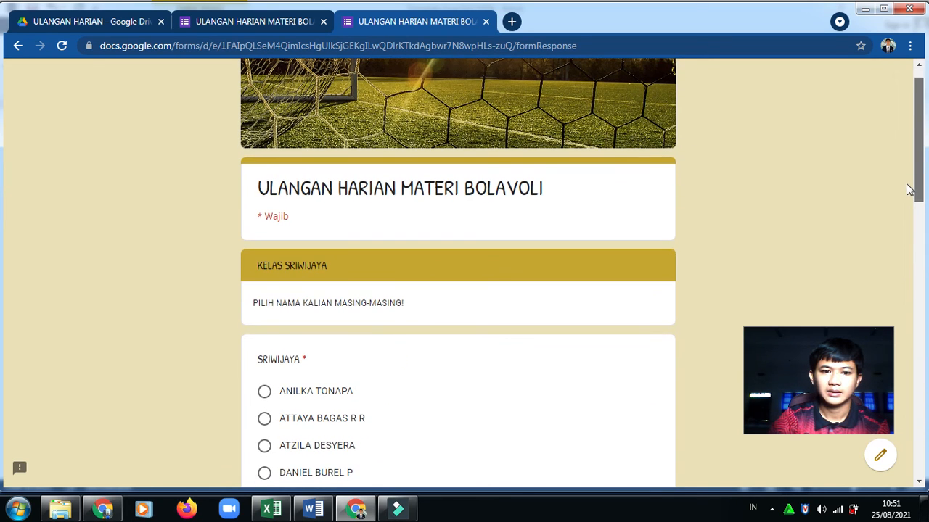
pyautogui.scroll(-4, 895, 250)
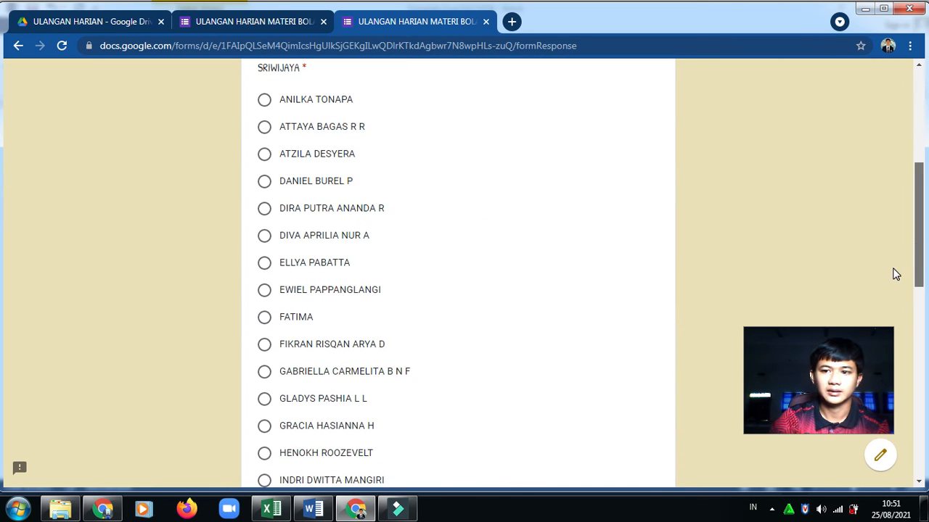
pyautogui.scroll(2, 856, 254)
pyautogui.click(278, 240)
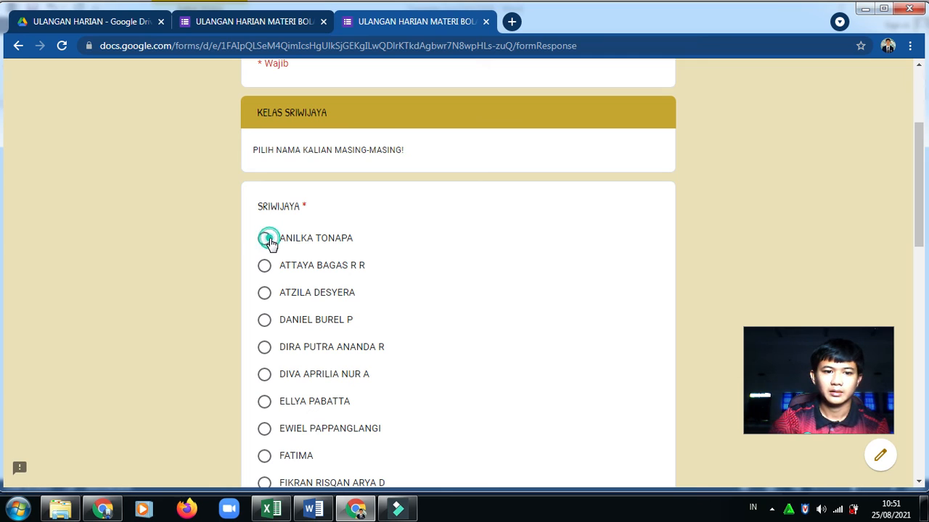
pyautogui.moveTo(918, 159); pyautogui.dragTo(917, 389)
pyautogui.click(383, 396)
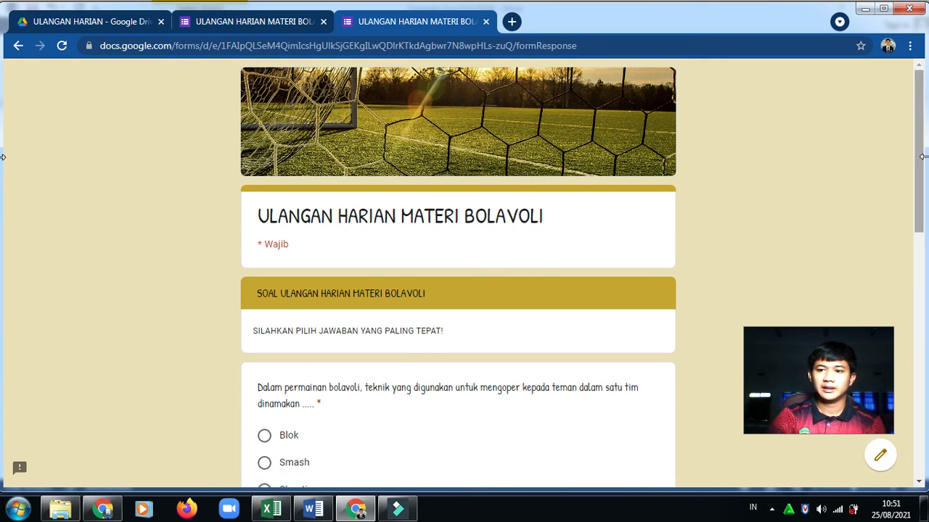
# Answer Passing, Jari Tangan and Passing bawah for the three questions and submit the quiz
pyautogui.moveTo(918, 137); pyautogui.dragTo(910, 208)
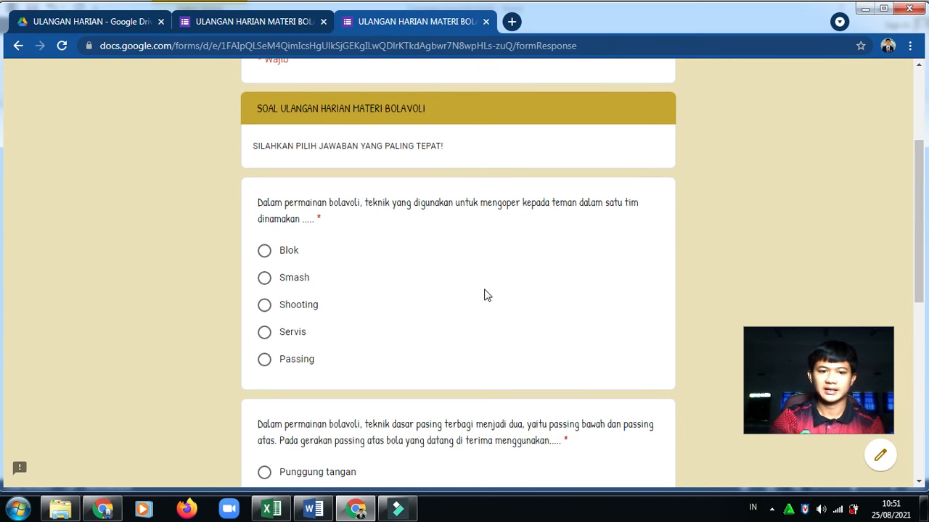
pyautogui.click(266, 360)
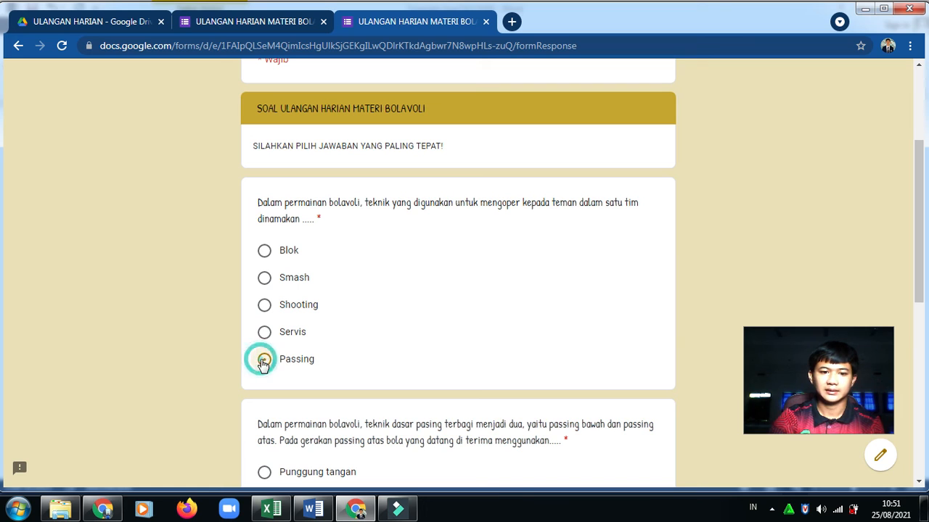
pyautogui.moveTo(915, 152); pyautogui.dragTo(905, 277)
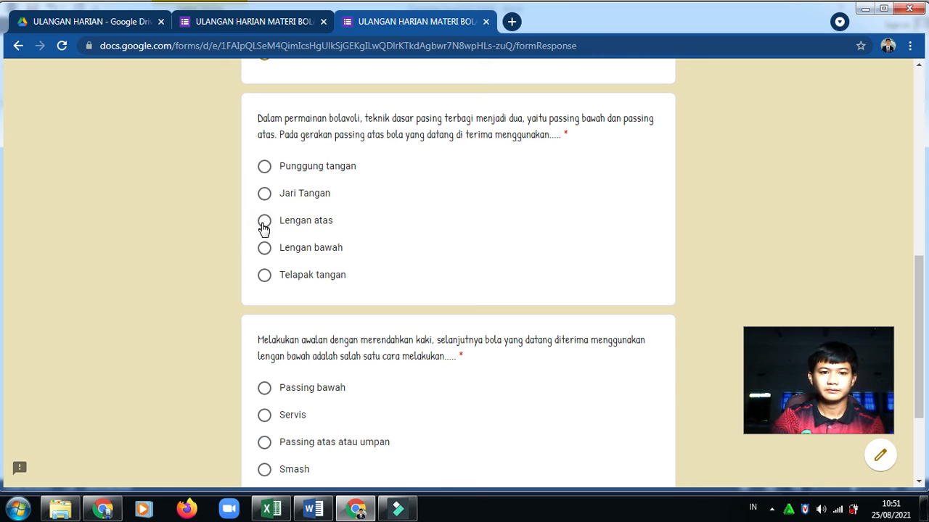
pyautogui.click(265, 195)
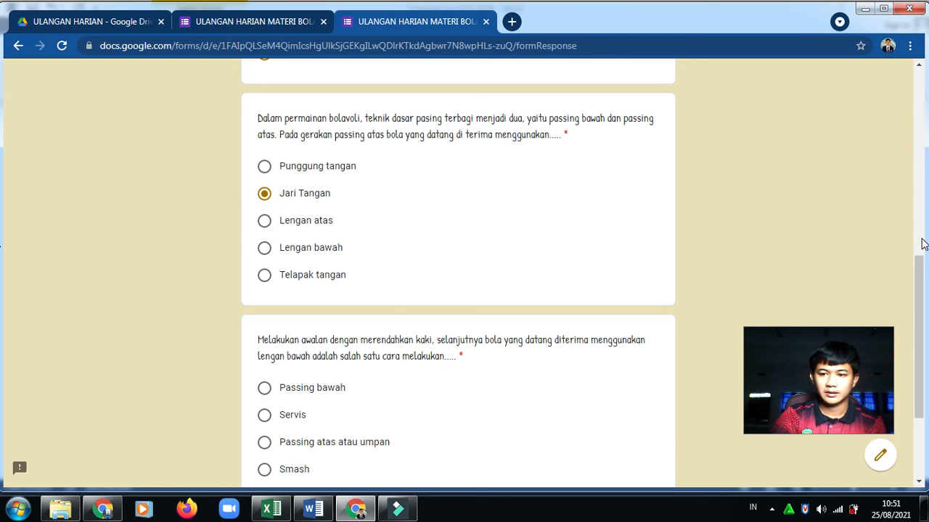
pyautogui.moveTo(922, 261); pyautogui.dragTo(907, 341)
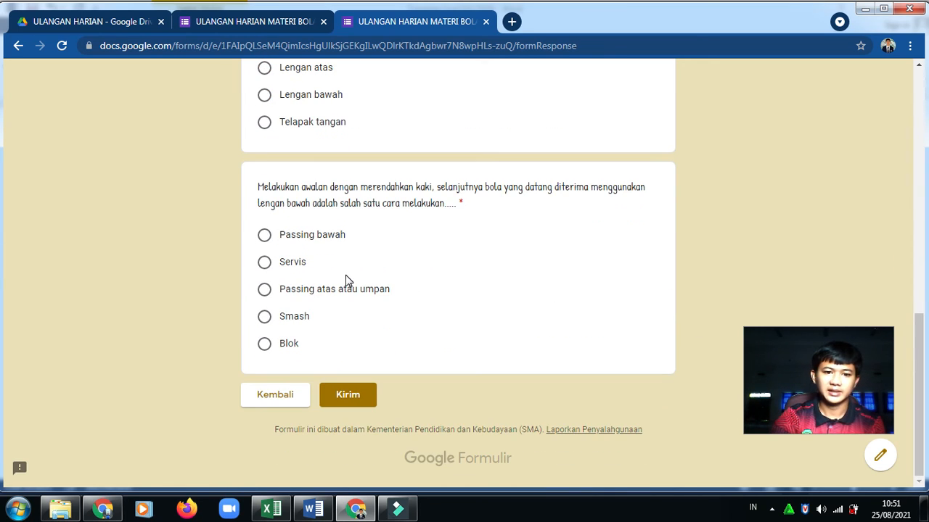
pyautogui.click(265, 235)
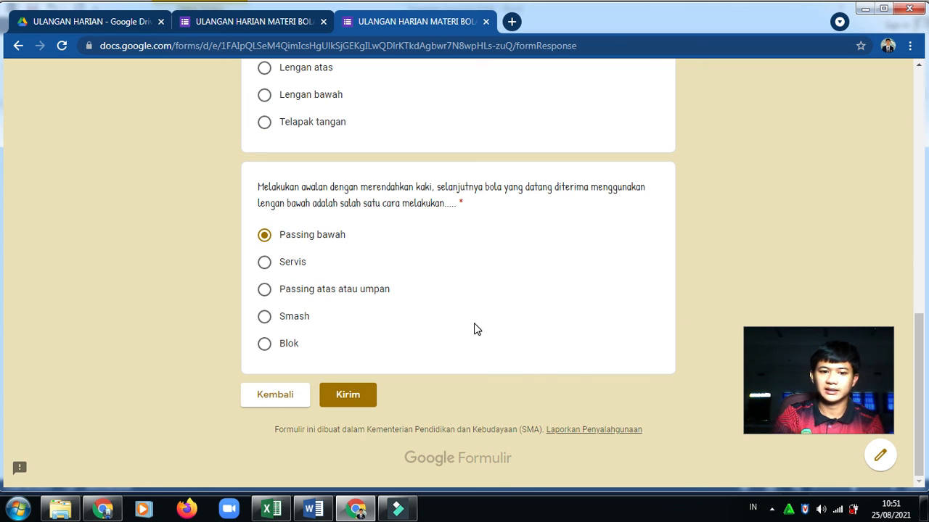
pyautogui.click(358, 395)
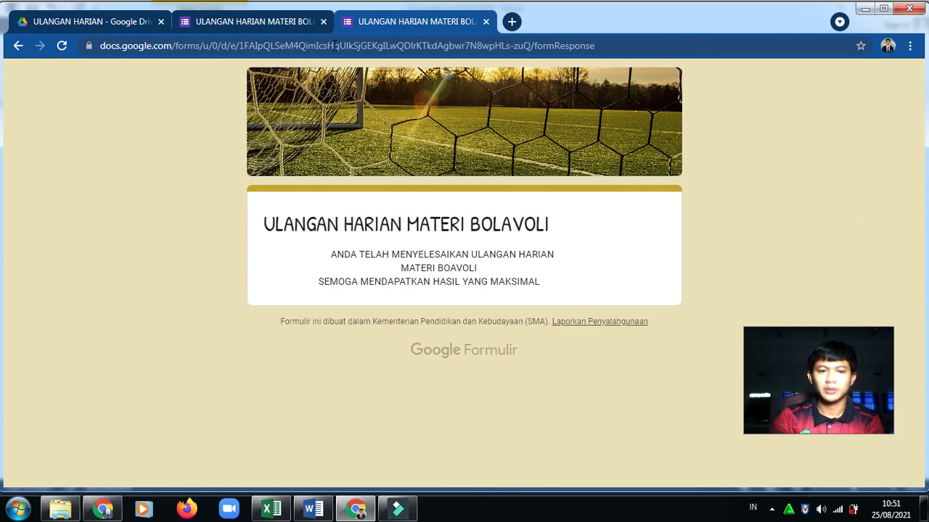
# Return to the form editor and view the Responses summary showing 1 response scored 3/3
pyautogui.click(262, 20)
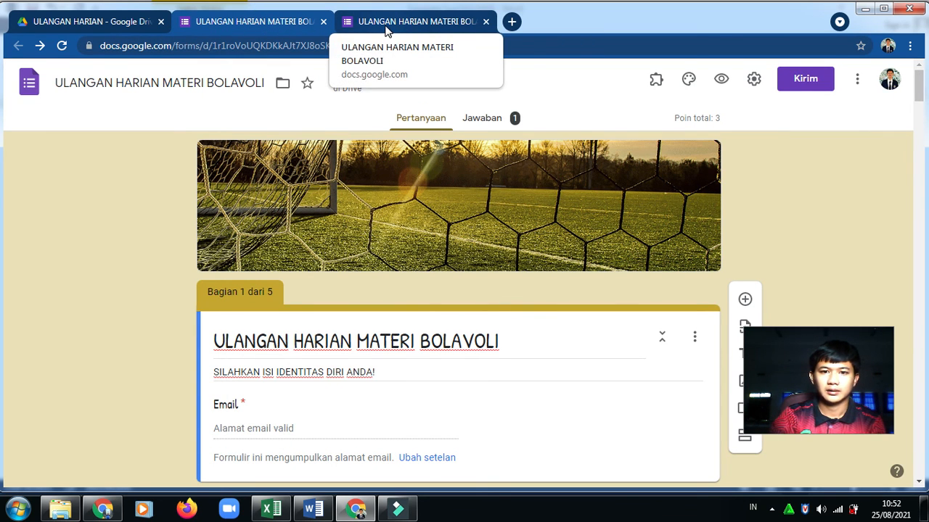
pyautogui.click(487, 118)
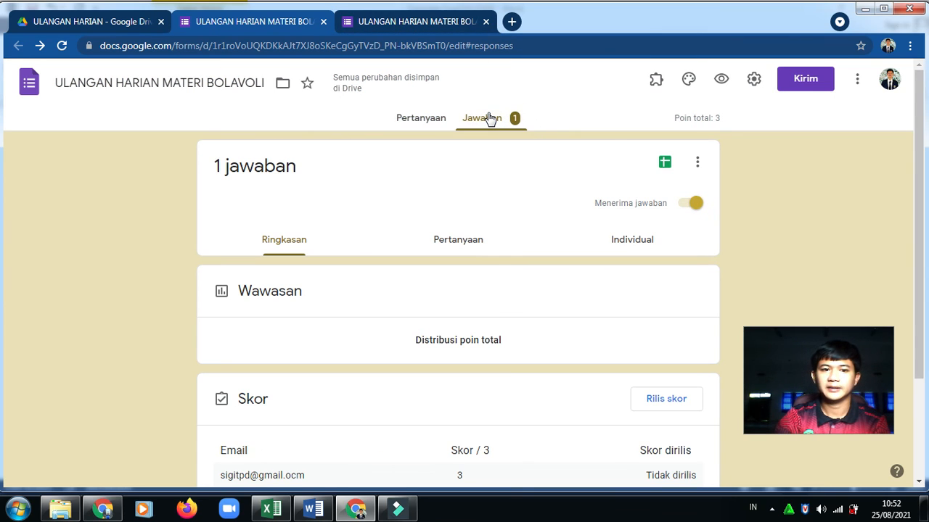
# Link responses to a new Google Sheets spreadsheet and view the 3/3 SRIWIJAYA entry
pyautogui.click(666, 166)
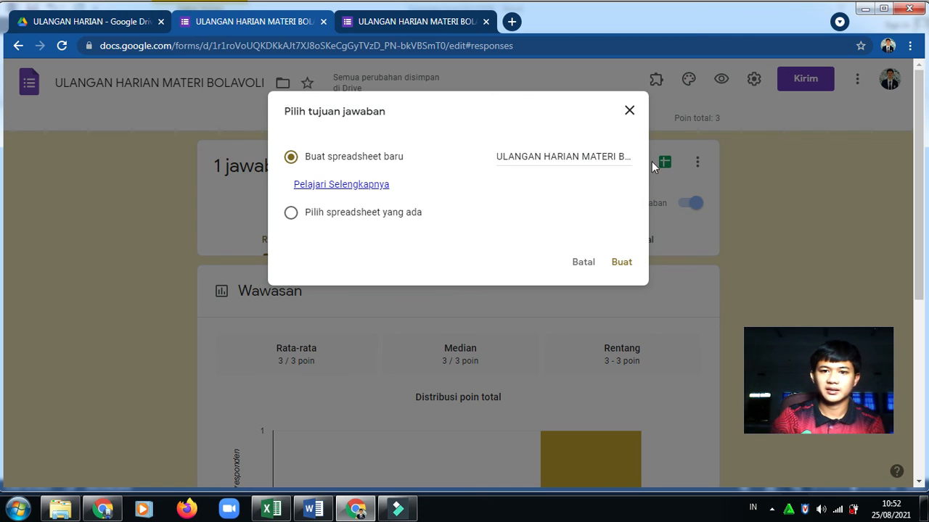
pyautogui.click(623, 263)
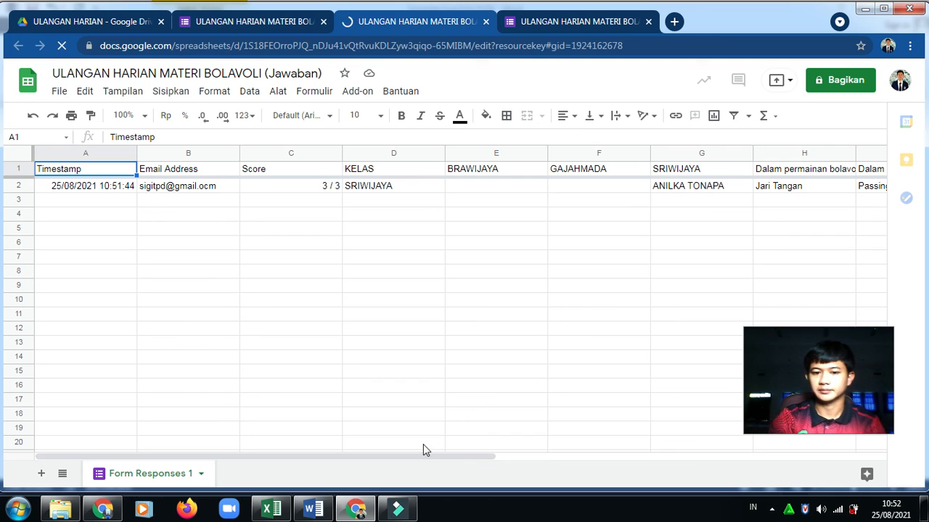
pyautogui.moveTo(416, 456); pyautogui.dragTo(246, 446)
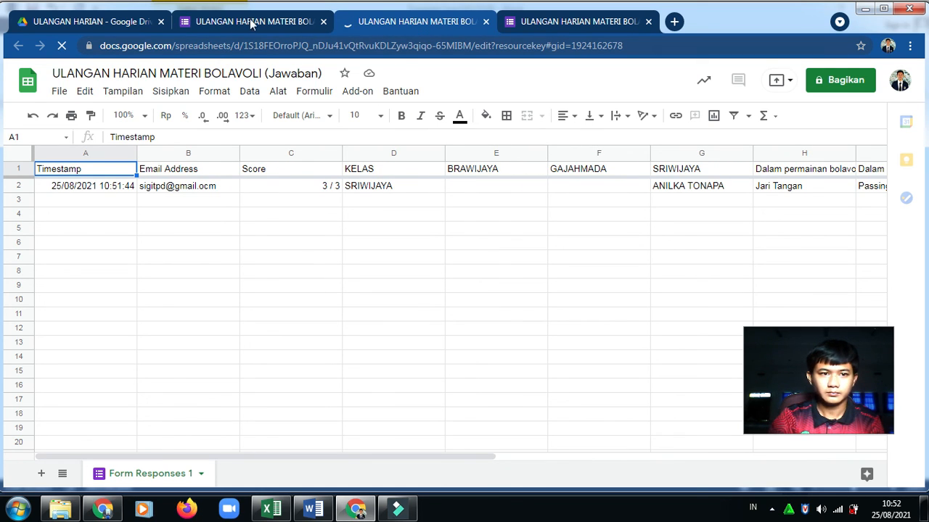
# Switch to the ULANGAN HARIAN Drive folder listing the new (Jawaban) response spreadsheet
pyautogui.click(91, 22)
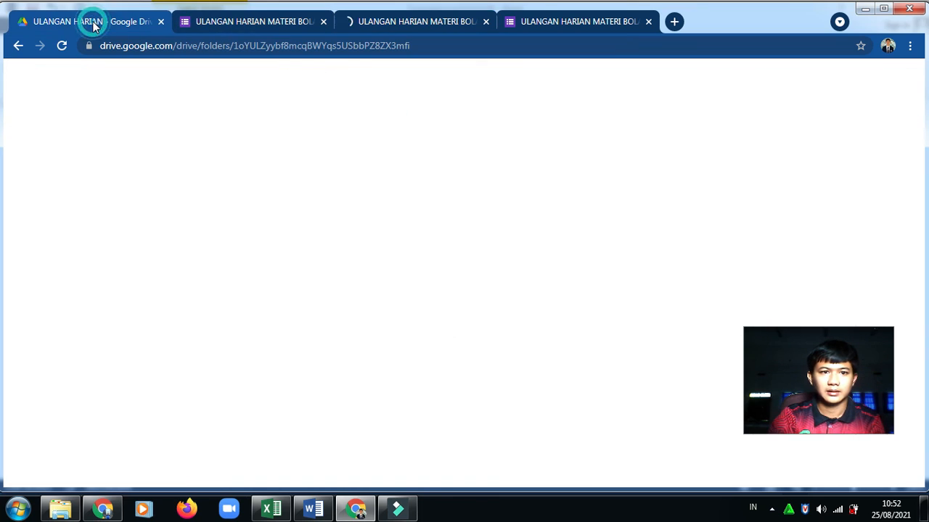
# Go from the form's responses page back to the Pertanyaan question editor
pyautogui.click(286, 24)
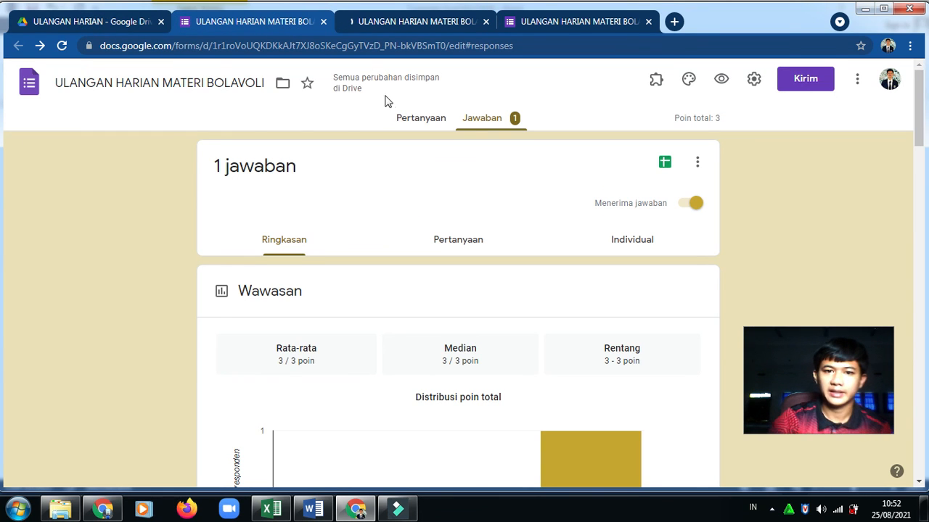
pyautogui.click(417, 120)
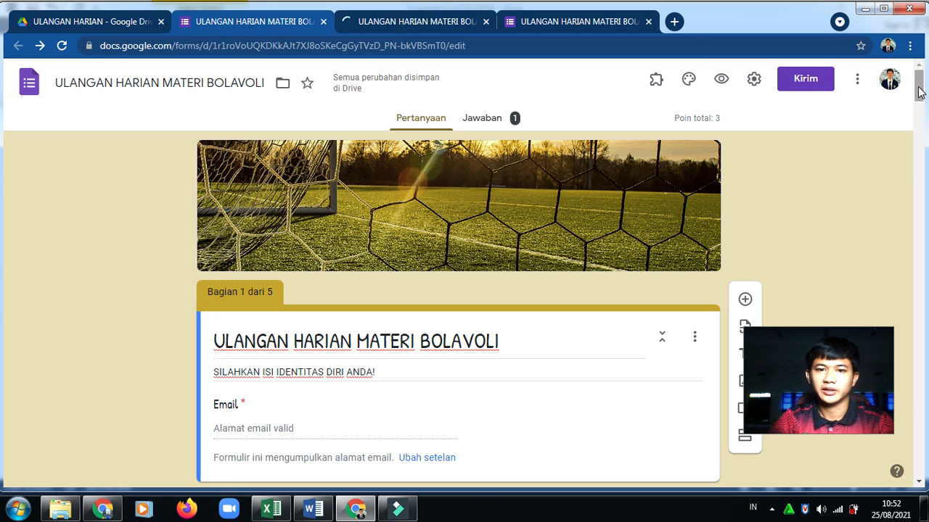
pyautogui.moveTo(919, 90)
pyautogui.mouseDown()
pyautogui.moveTo(919, 118)
pyautogui.moveTo(917, 79)
pyautogui.mouseUp()
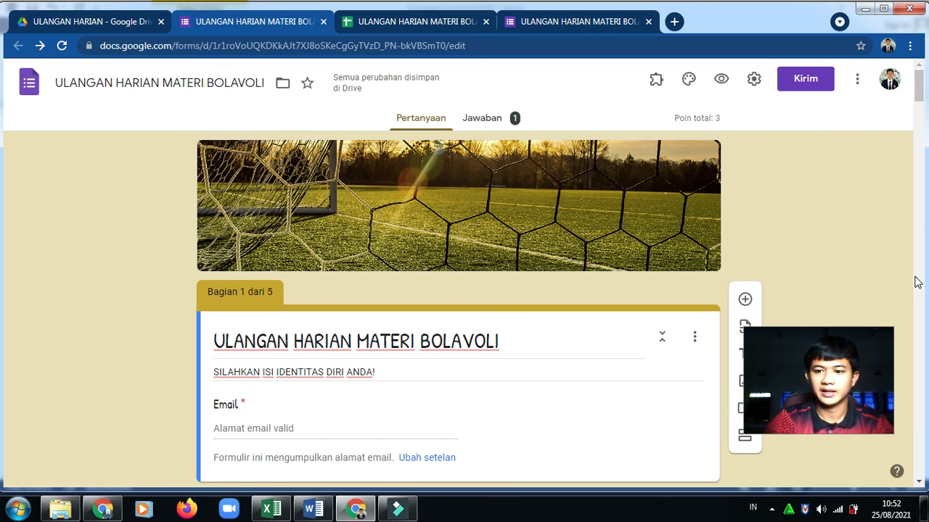
pyautogui.moveTo(838, 360); pyautogui.dragTo(858, 361)
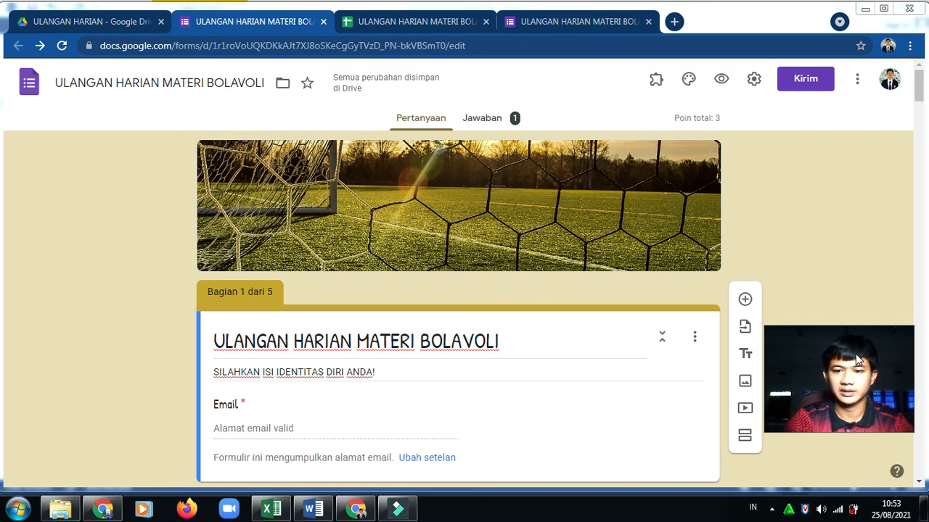